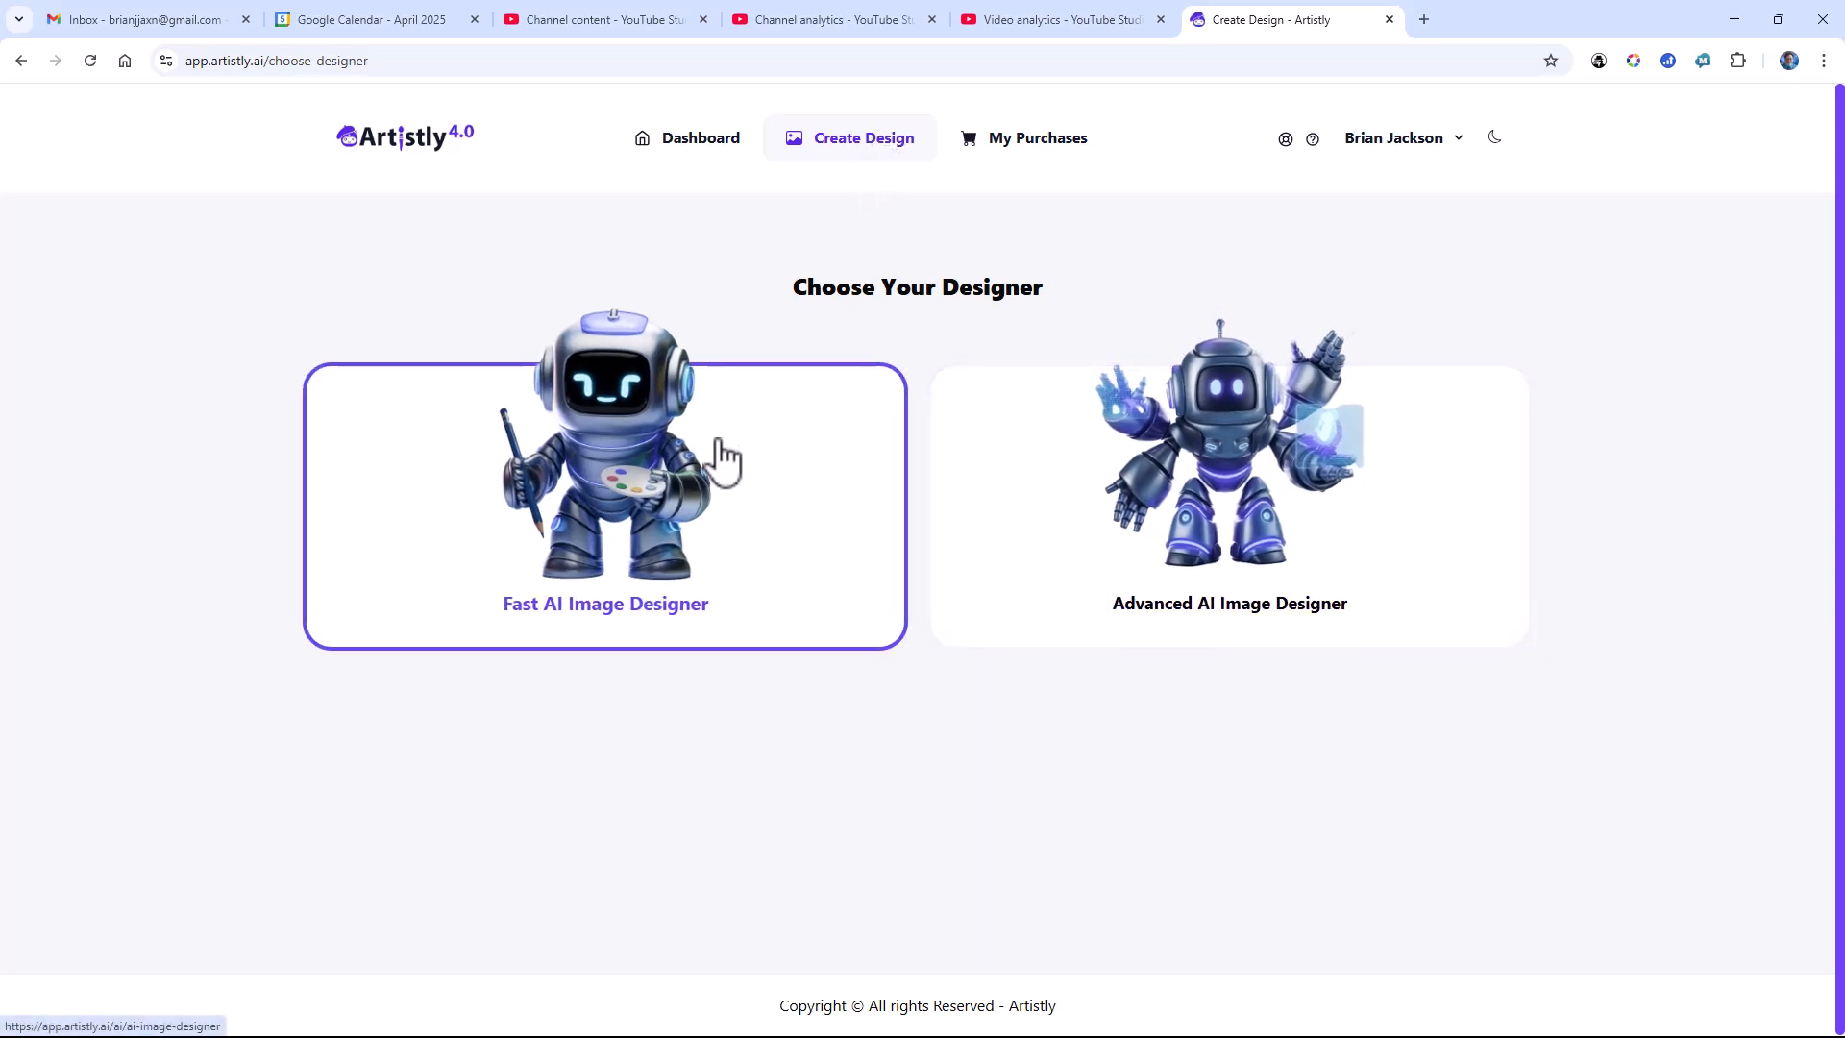
Step: Start a new project in the Advanced AI Image Designer and name it "Sample Book Cover"
click(1084, 451)
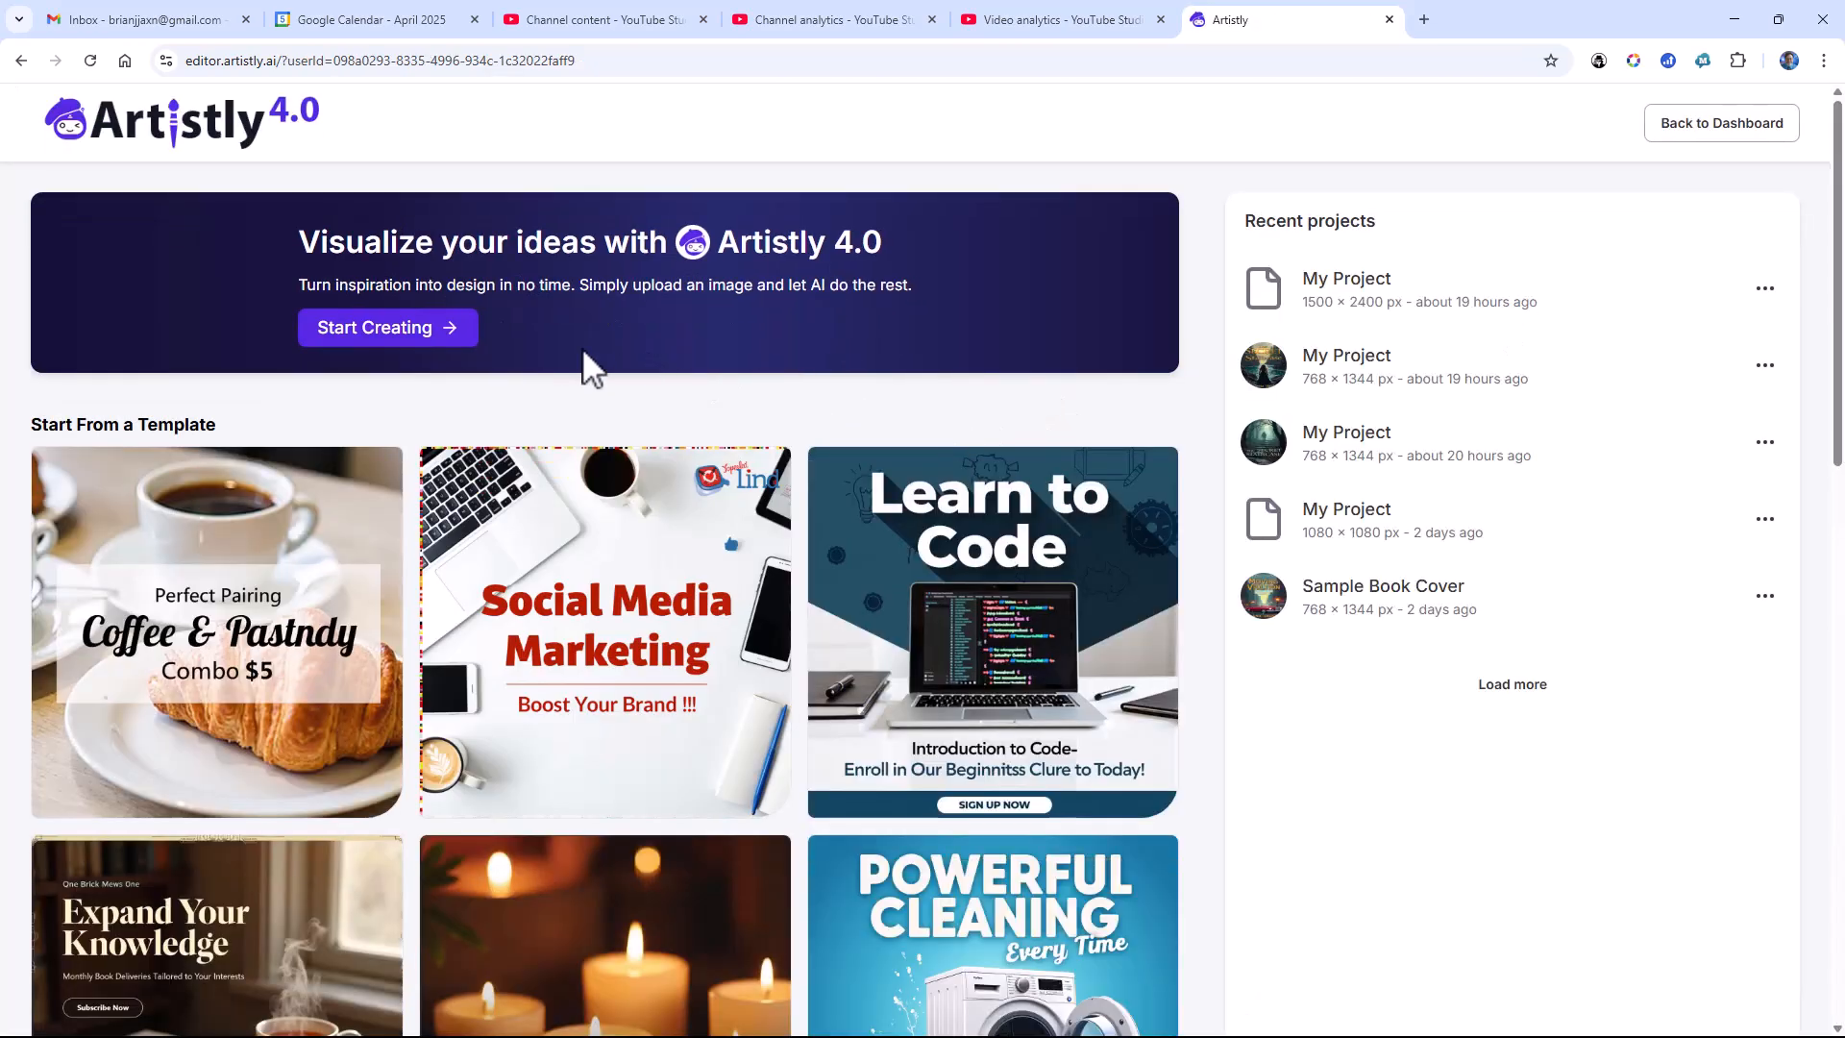
click(454, 336)
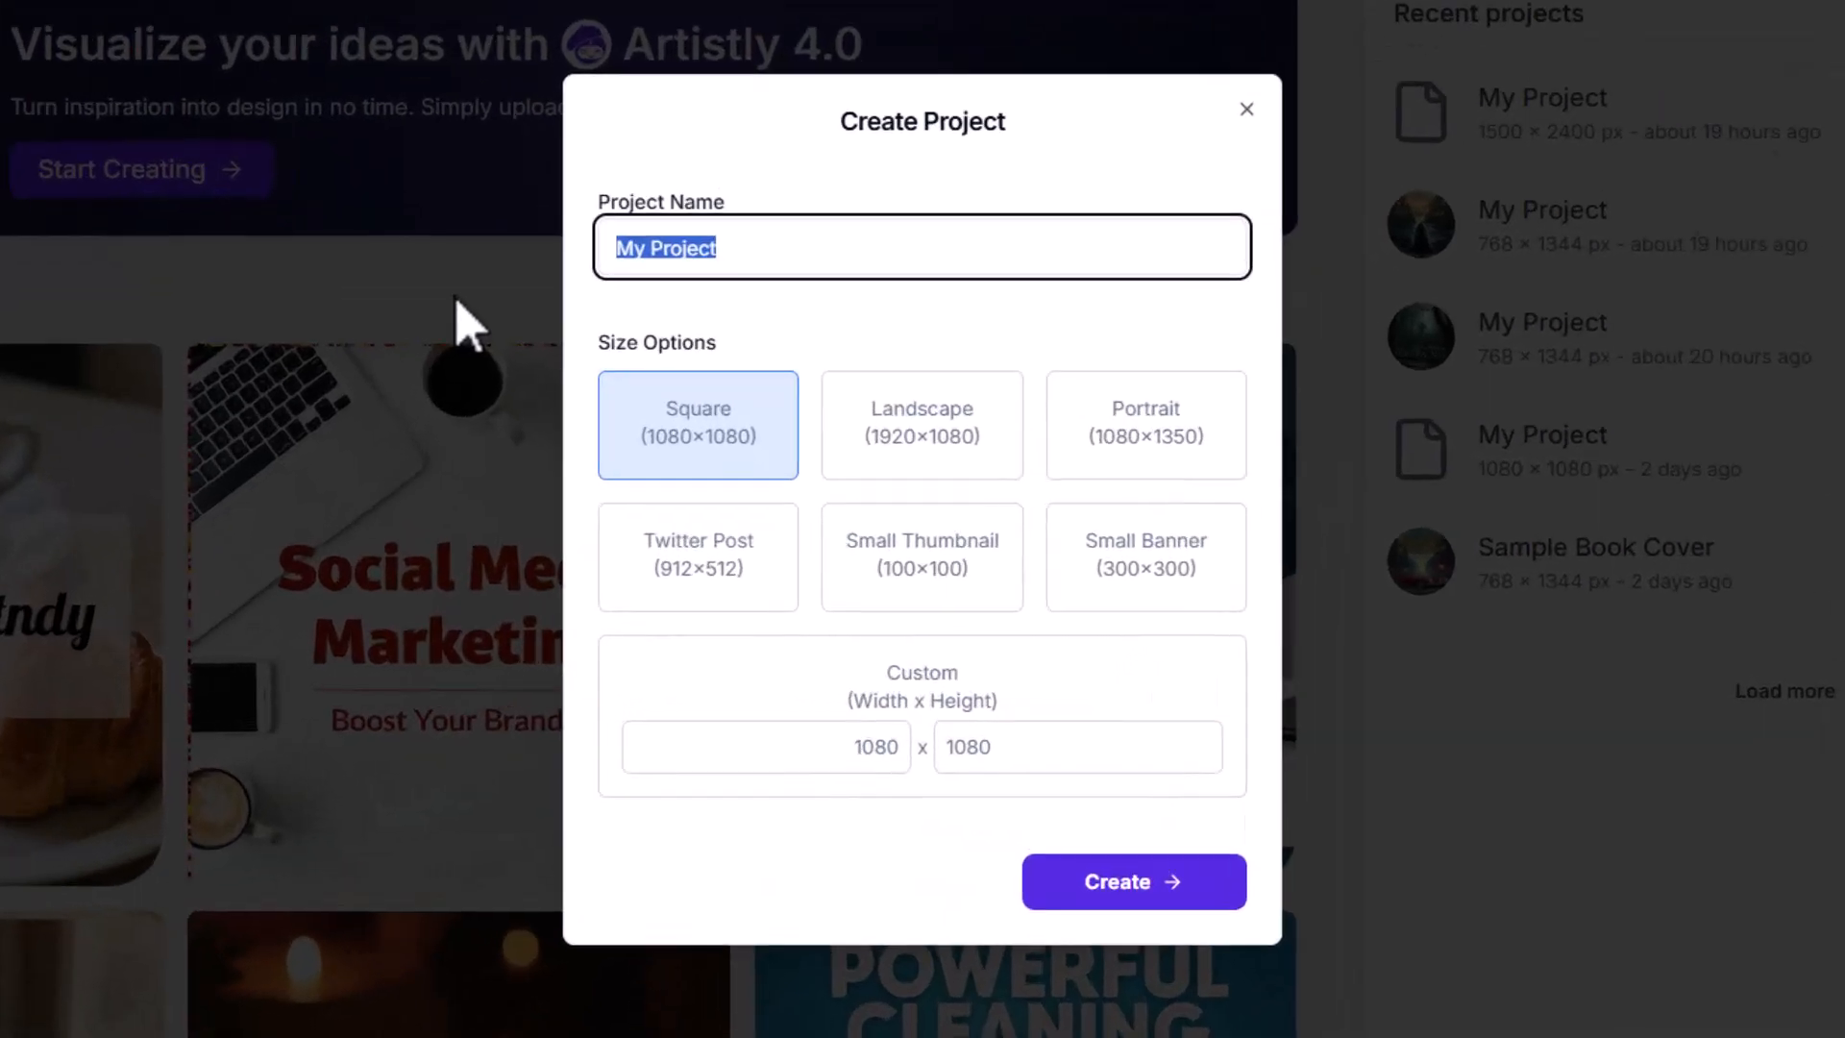
text(Sample Book Cover)
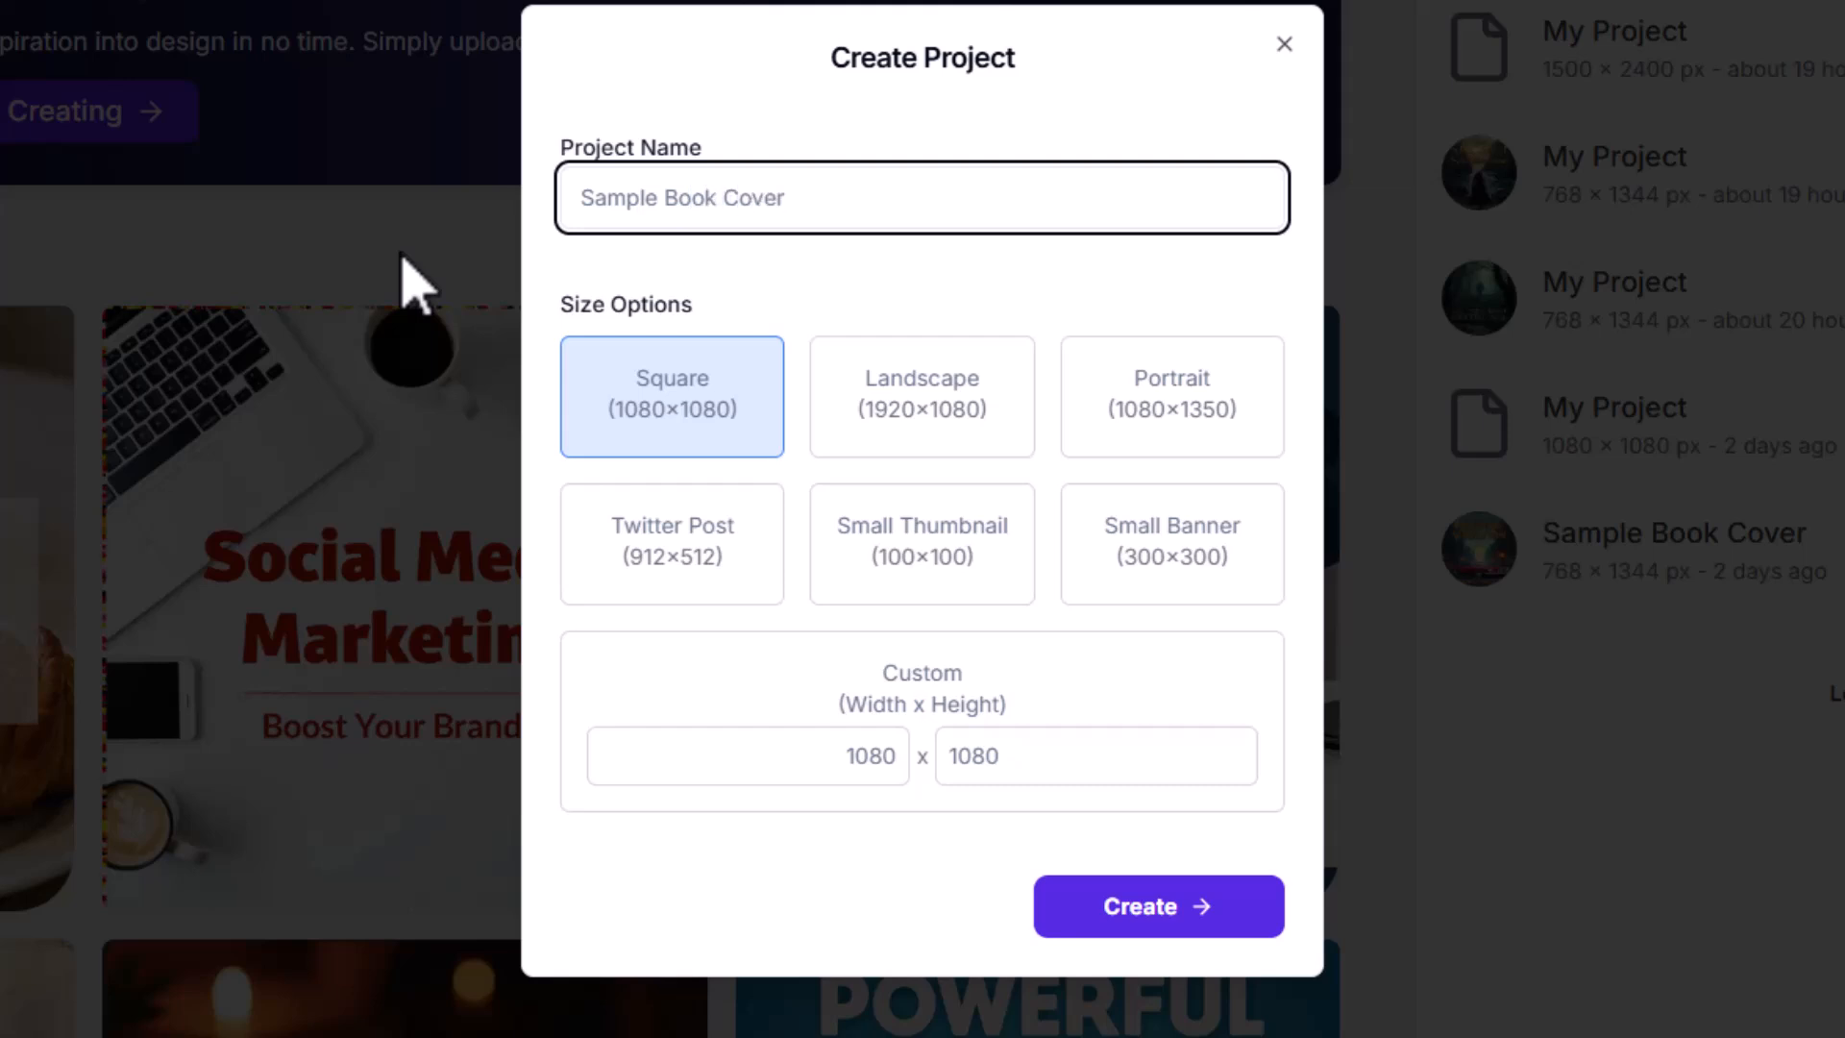
Step: Set a custom canvas size of 1500 x 2400 and create the project
click(884, 757)
double_click(884, 756)
text(1)
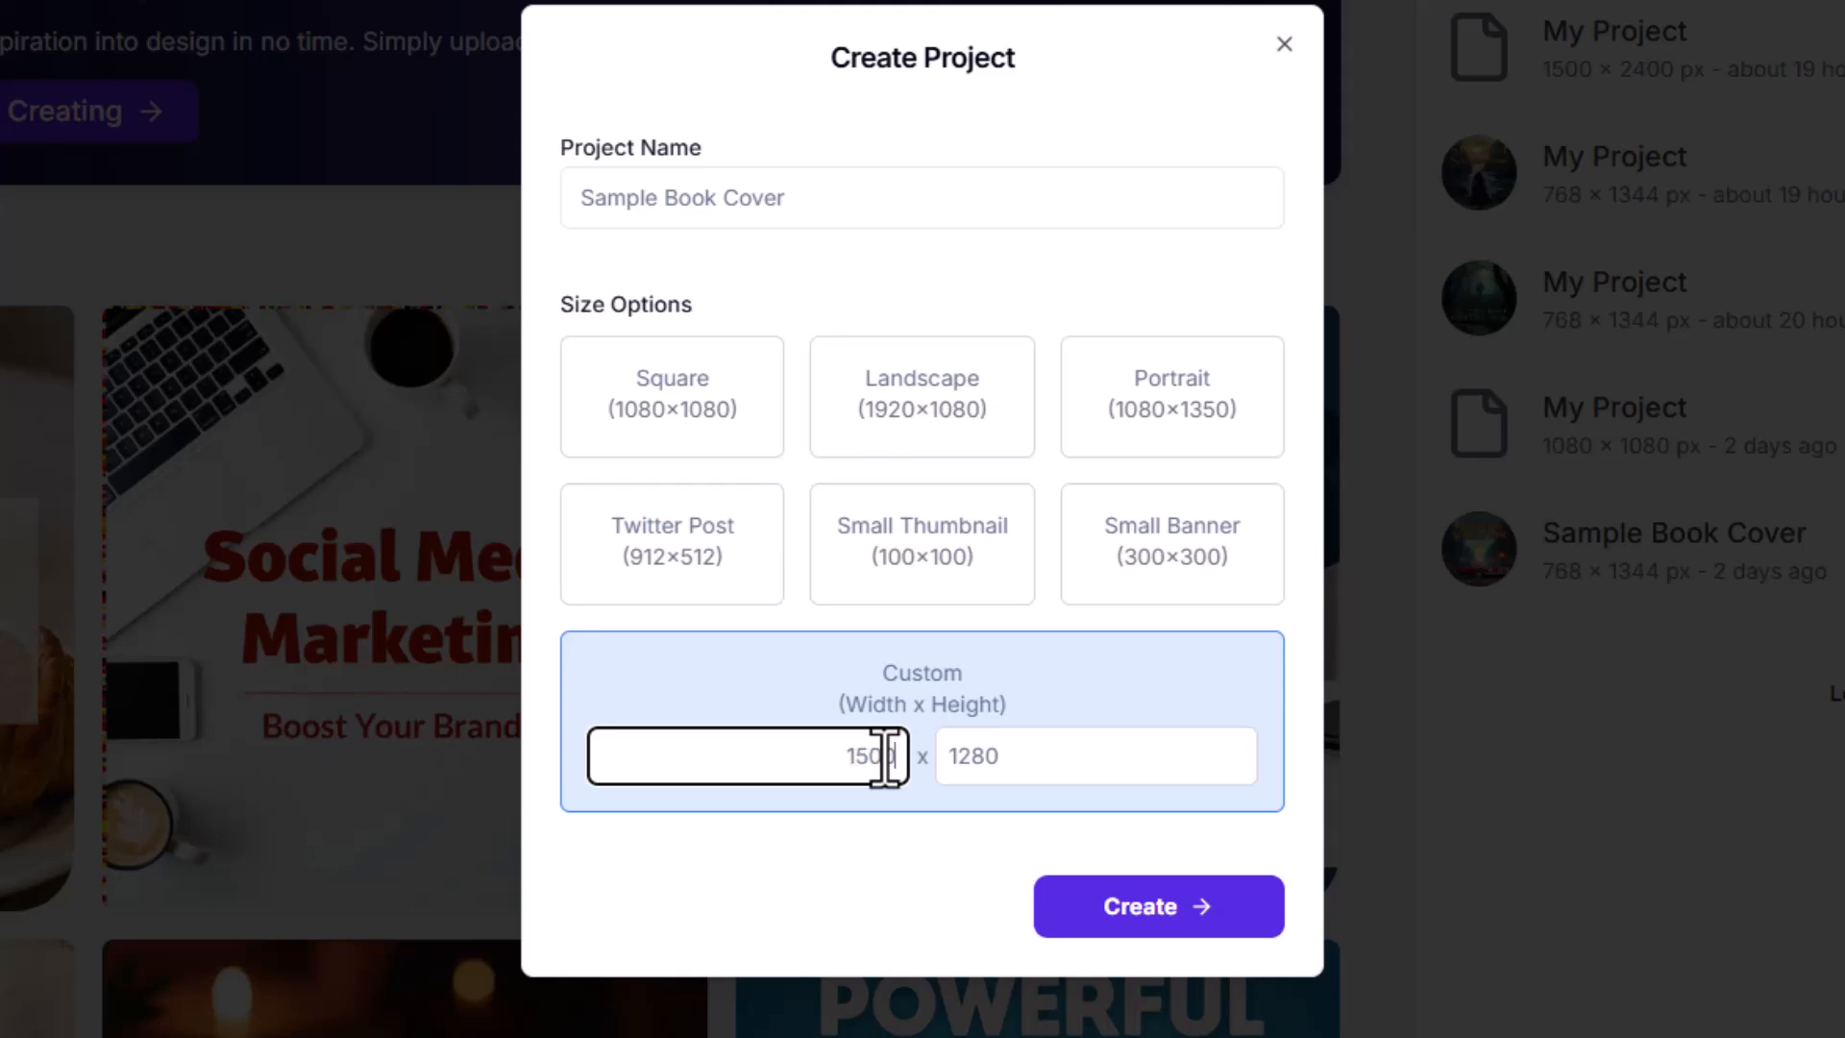
key(Tab)
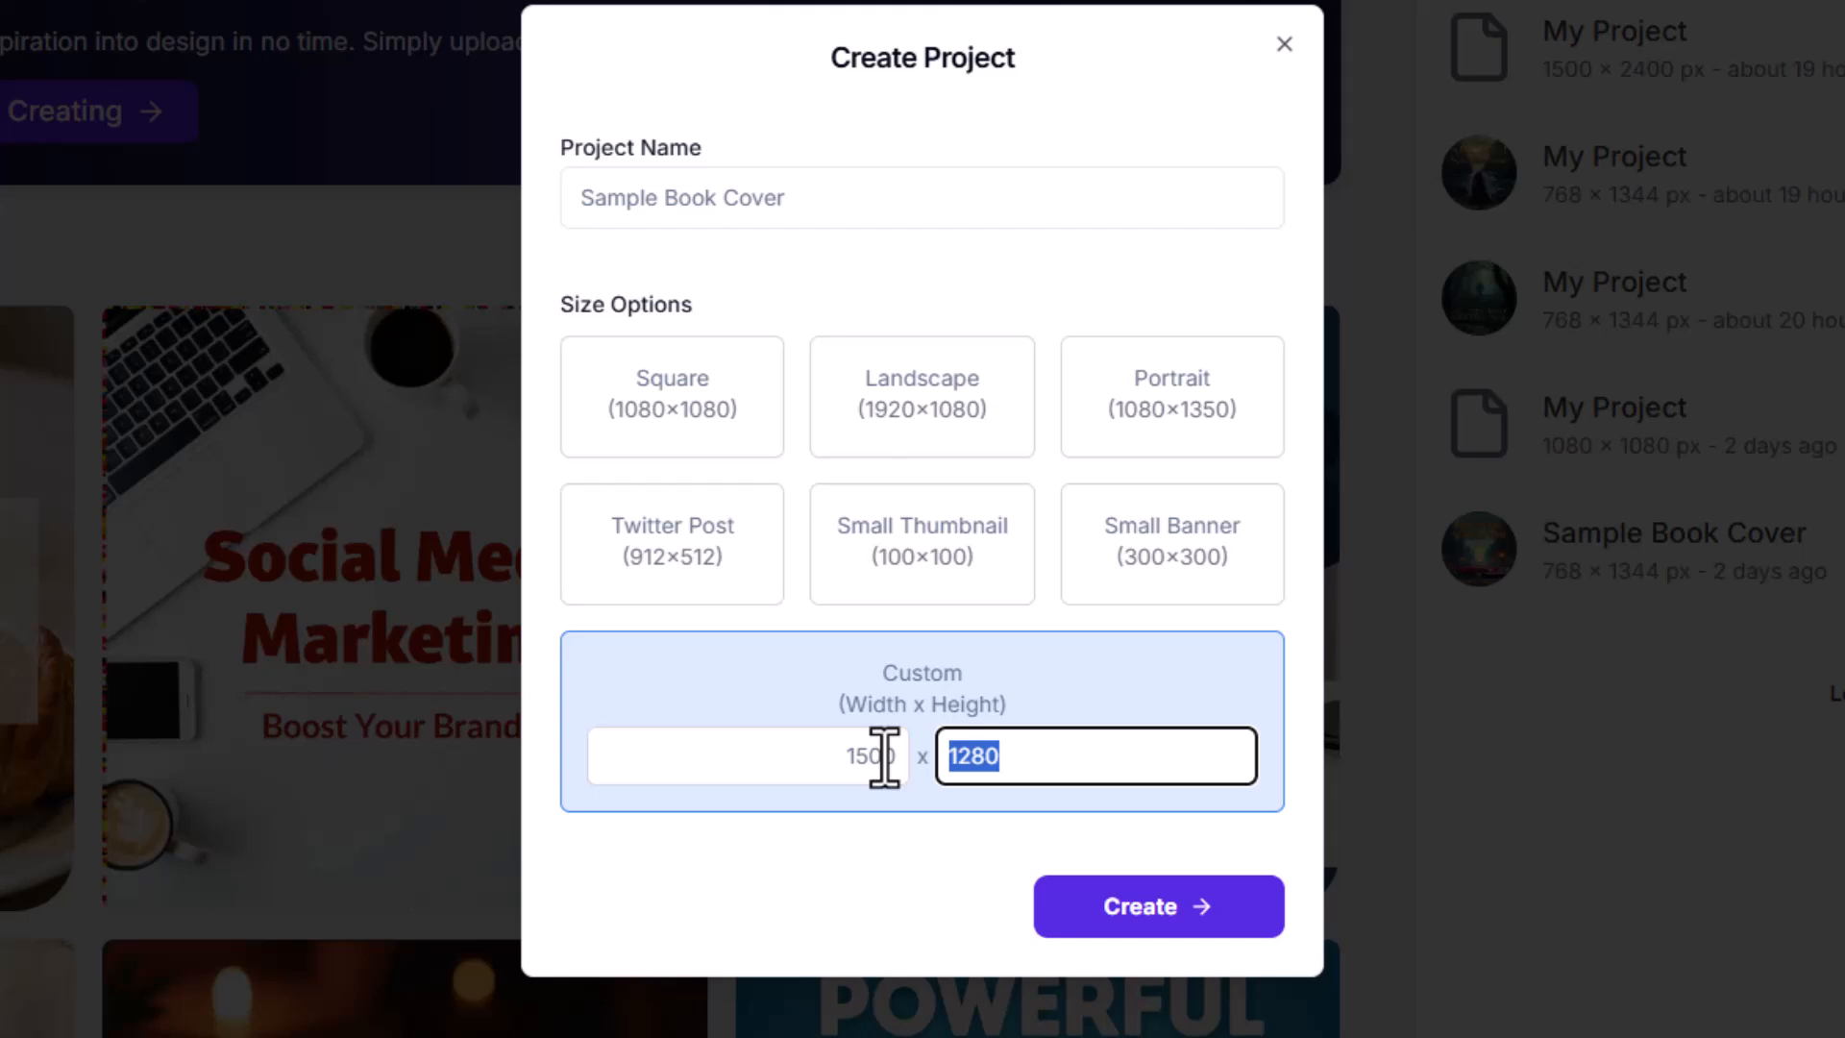
text(2)
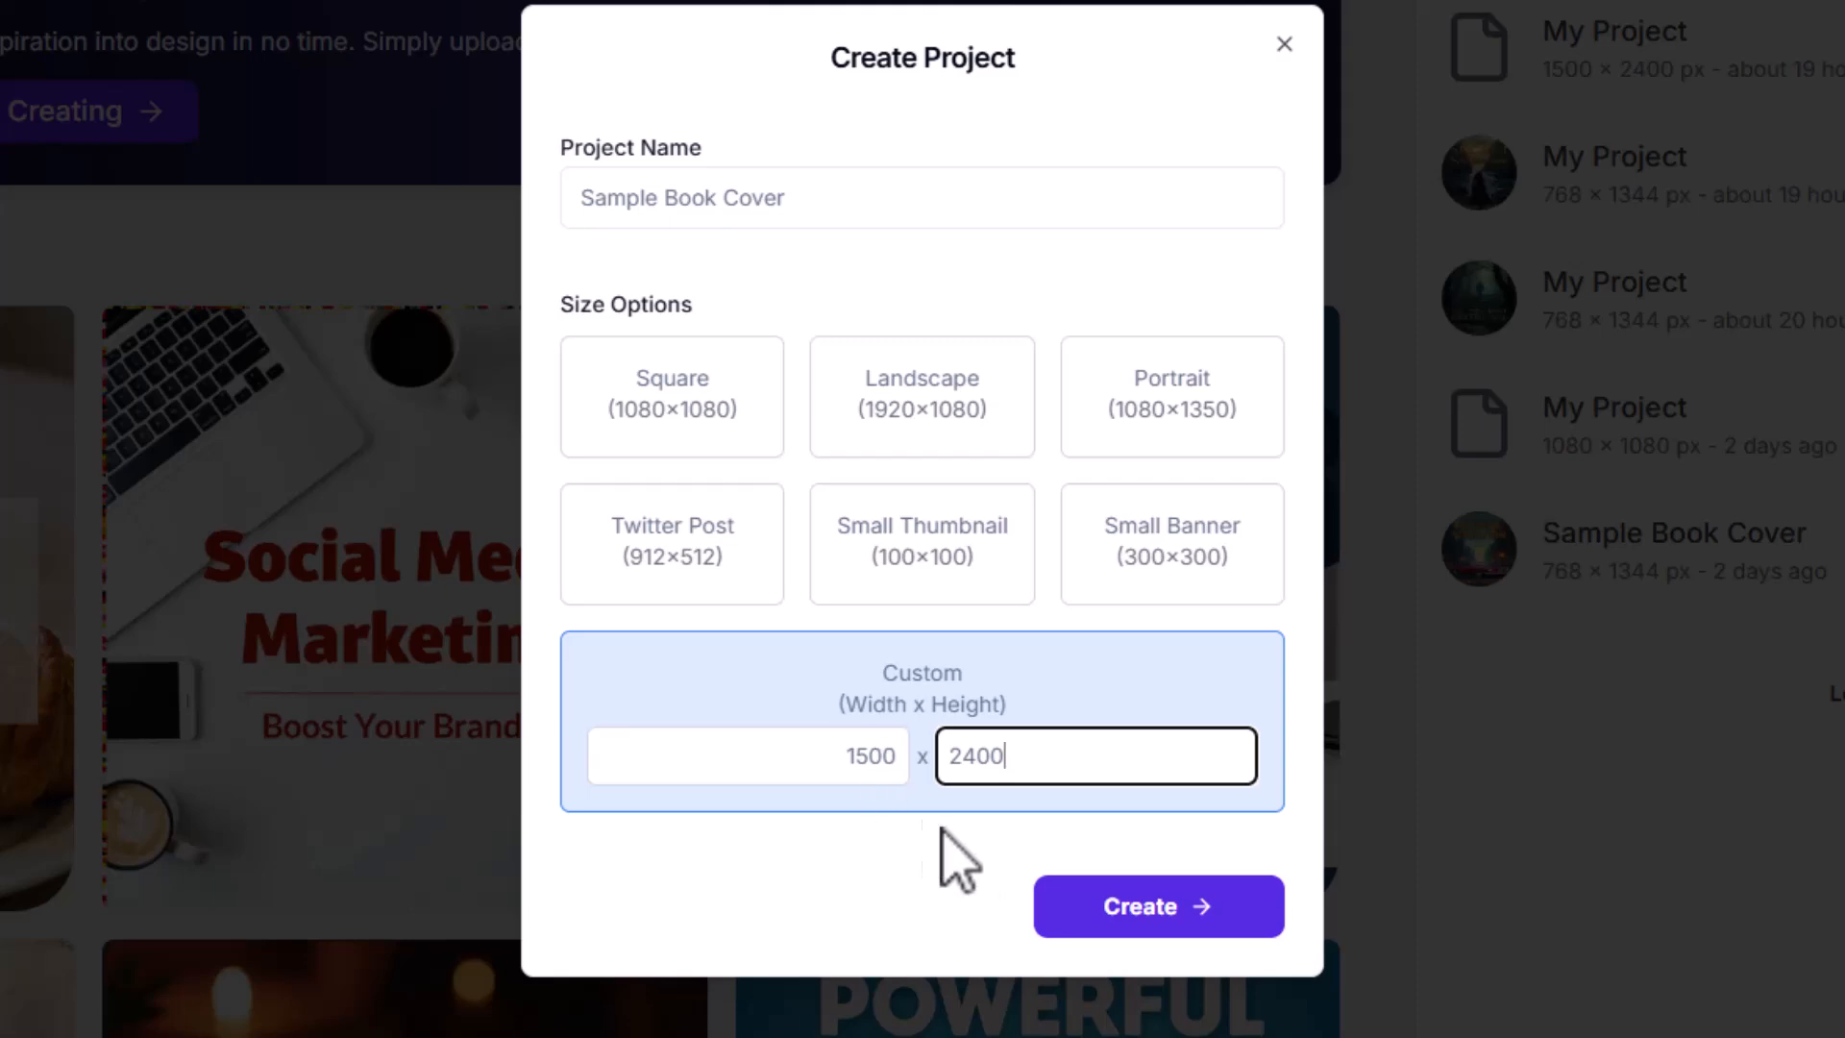
click(1112, 923)
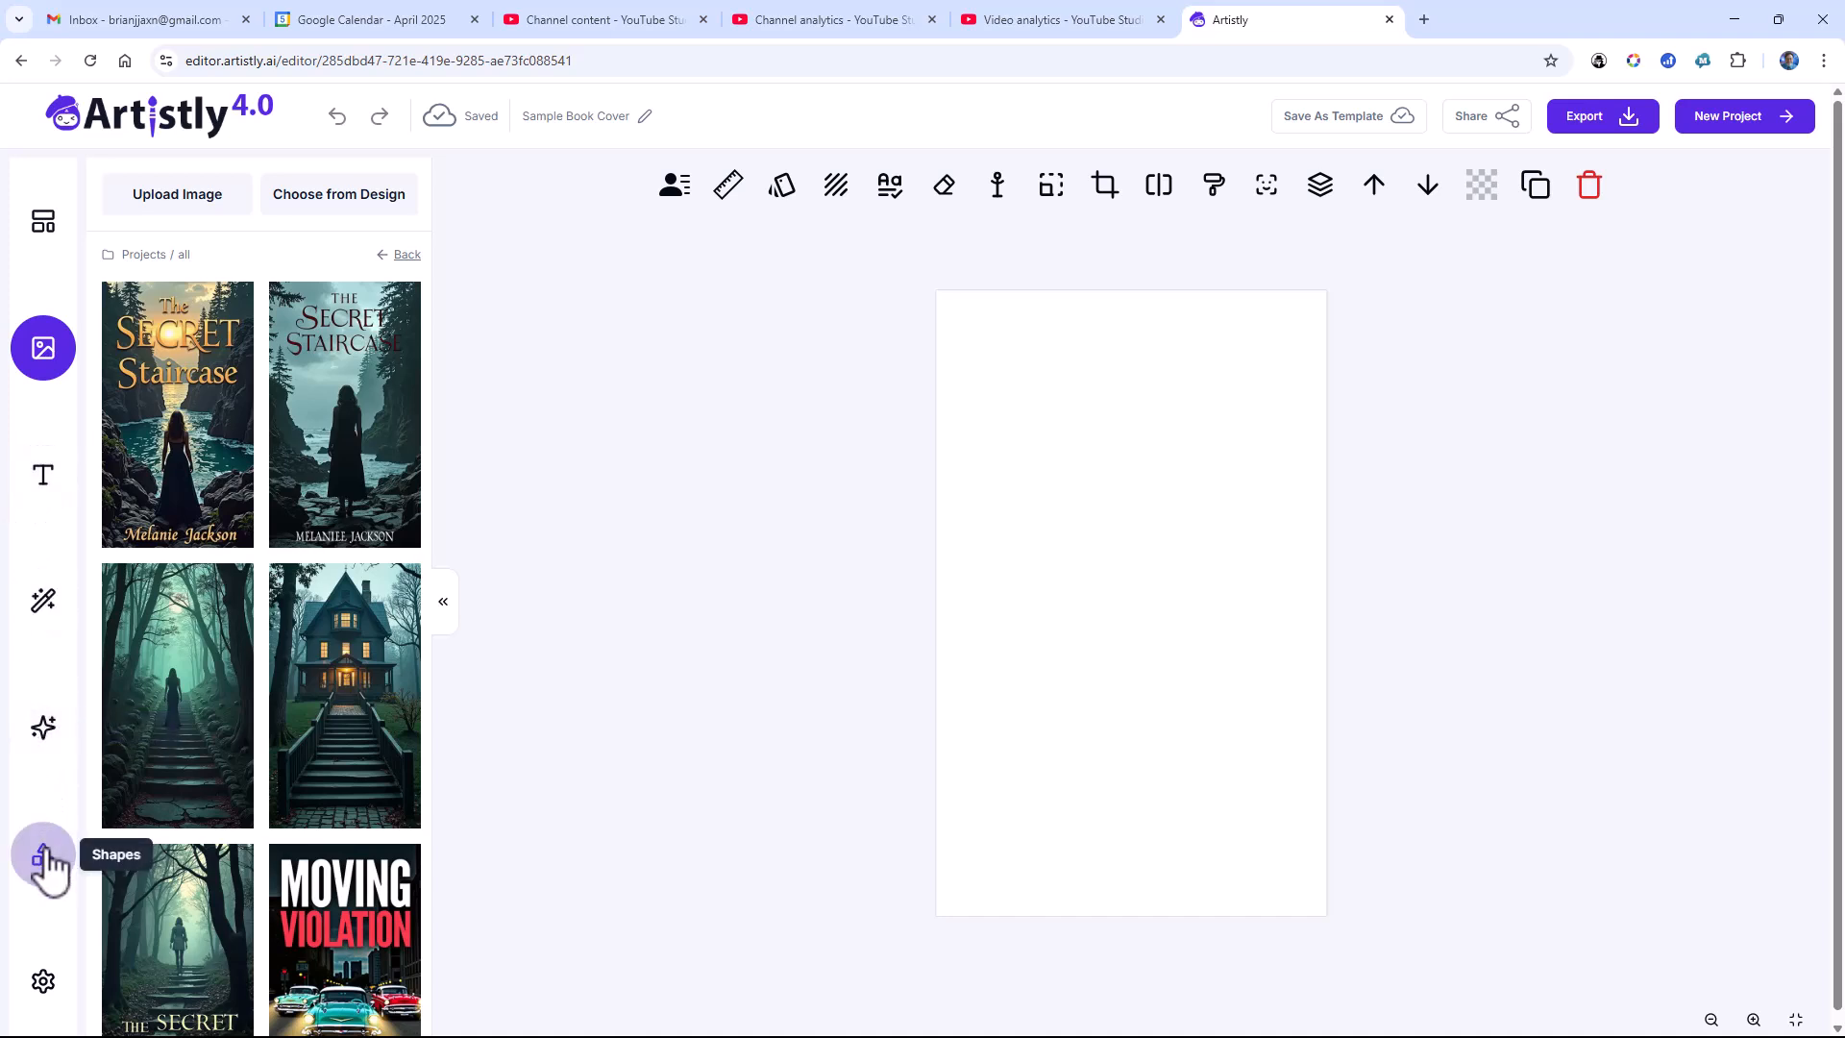
Step: Set the AI Designer's image generator to the 9:16 image size
click(44, 732)
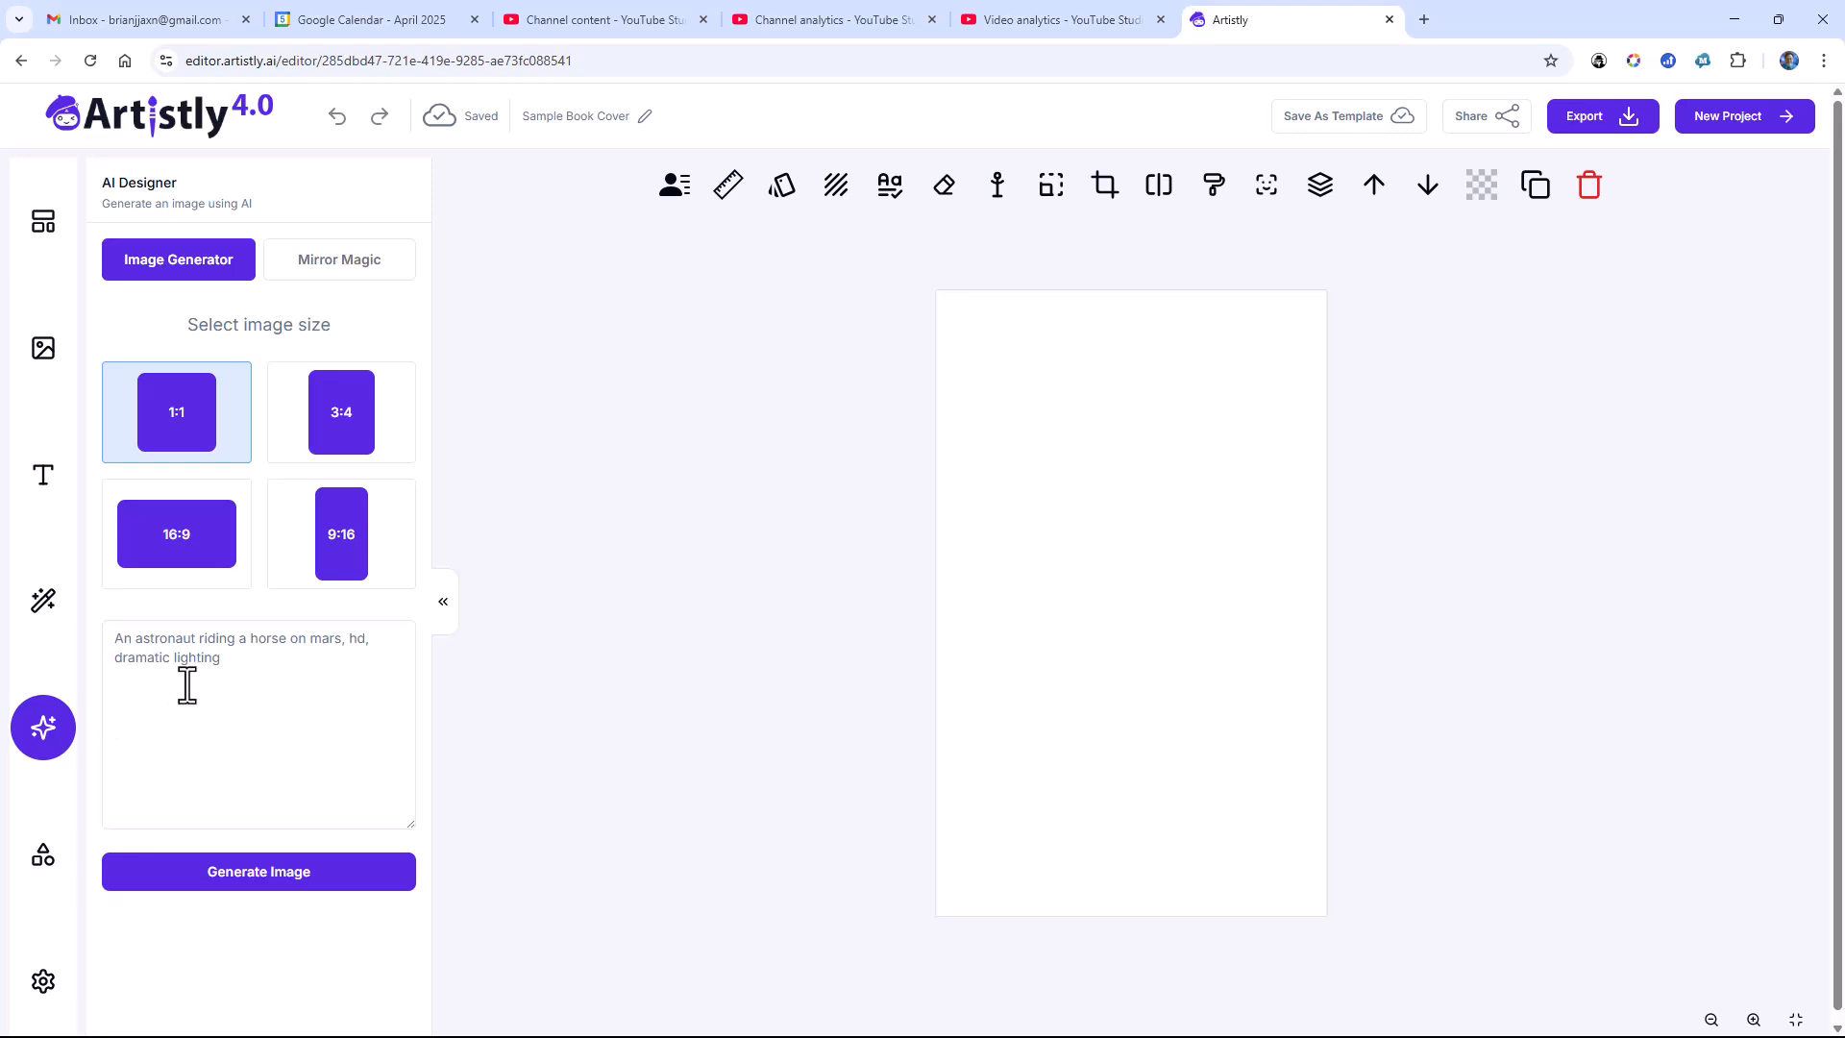
click(341, 552)
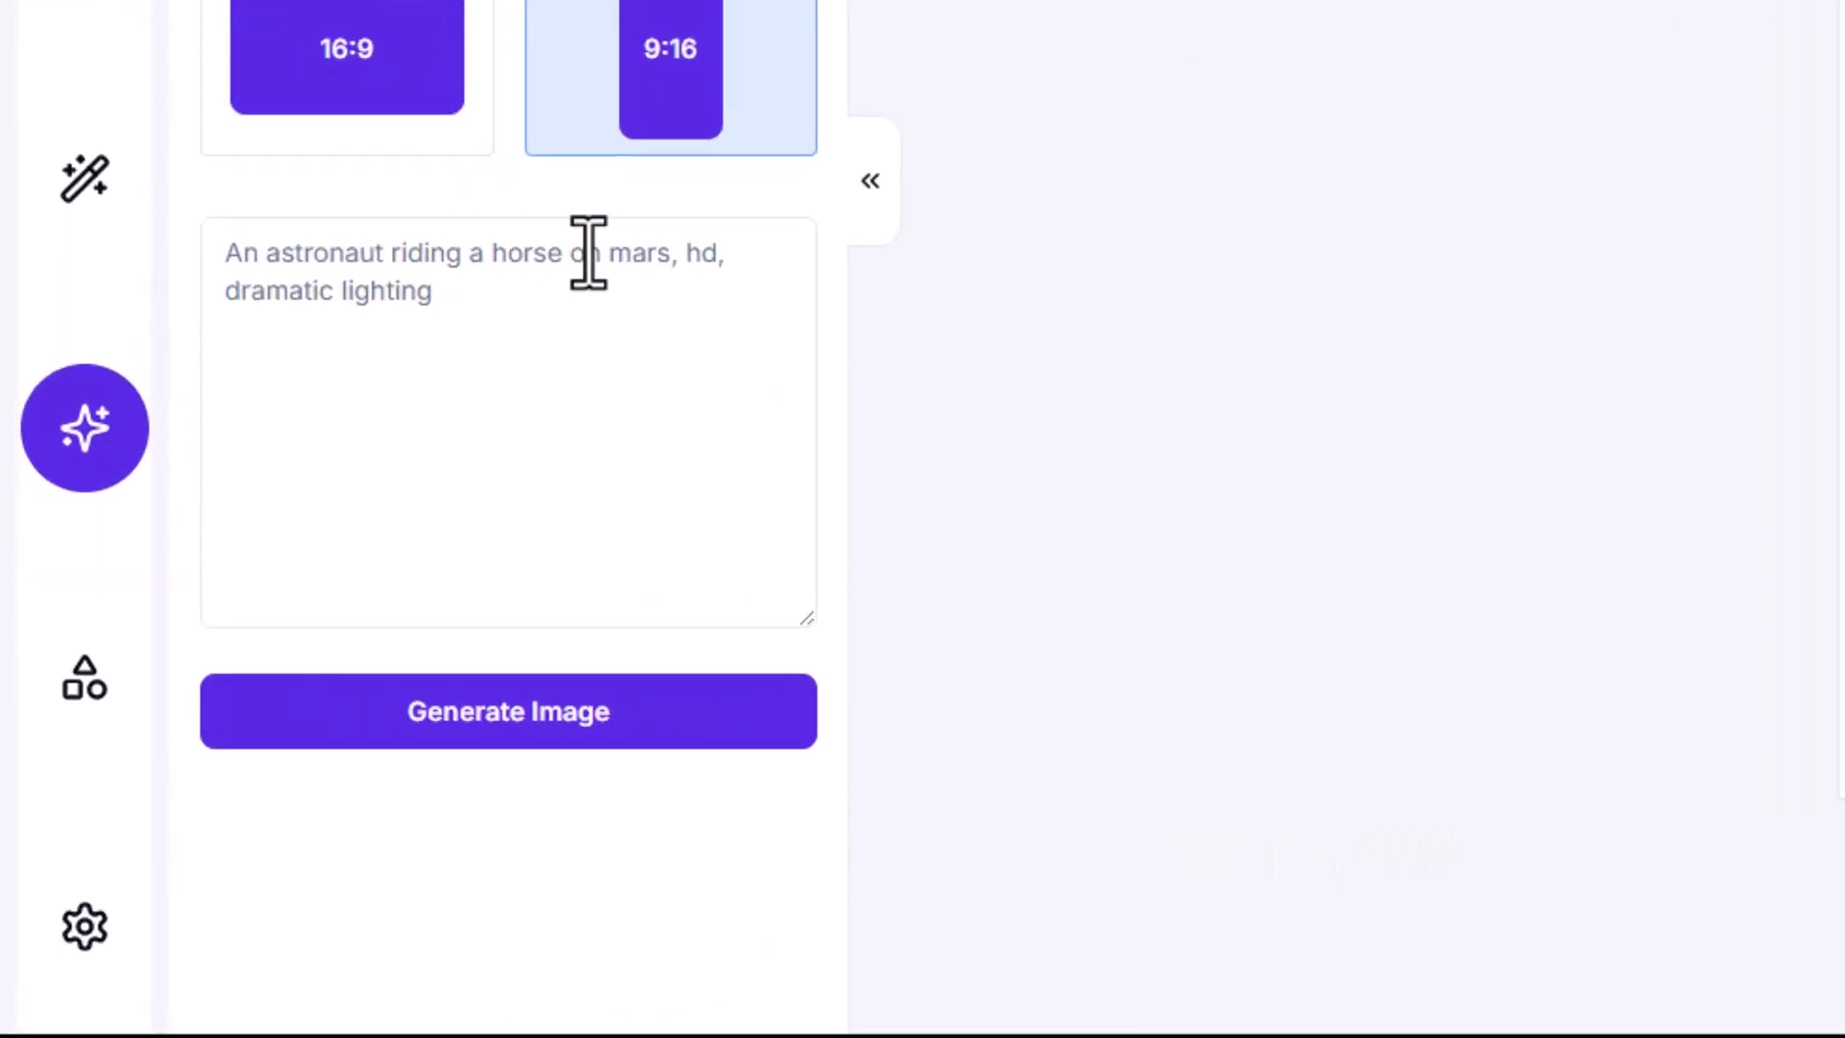
Step: Enter the image prompt: Create an 8" by 5" book cover for a cozy mystery named "The Secret Staircase" by the author's full name
click(297, 640)
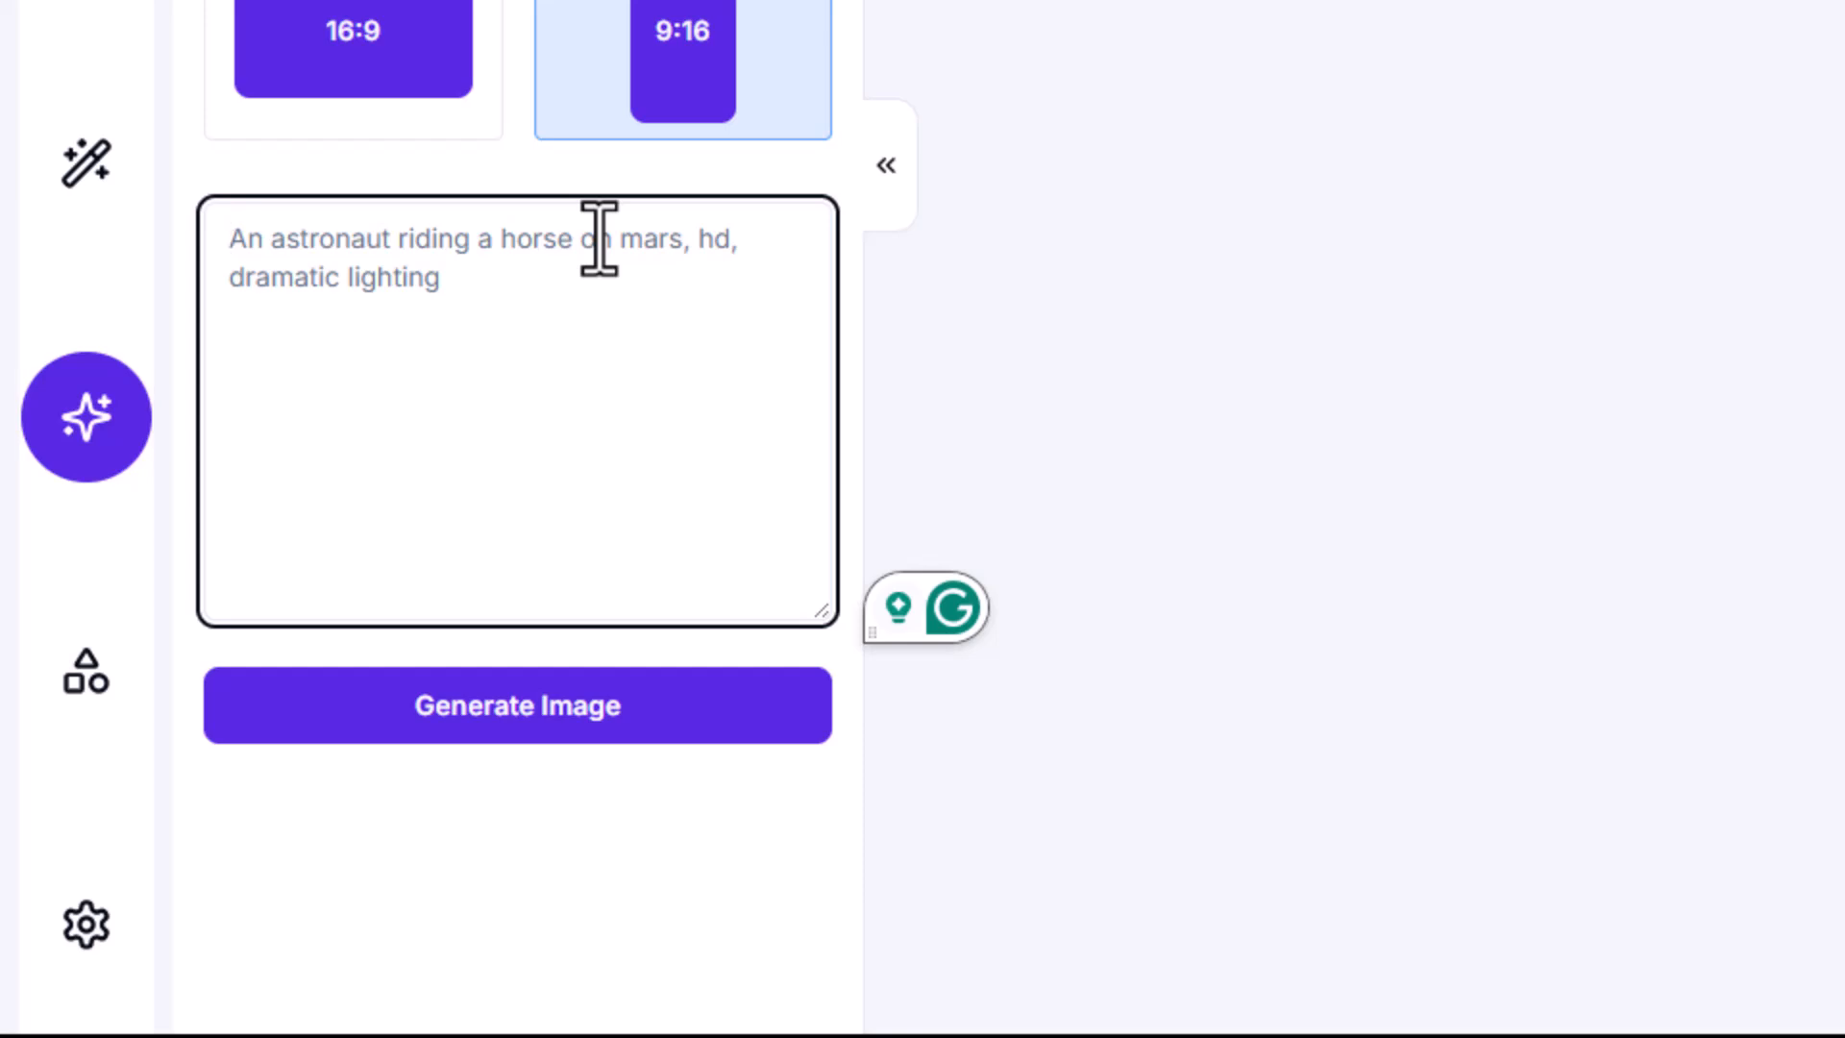
text(Create a)
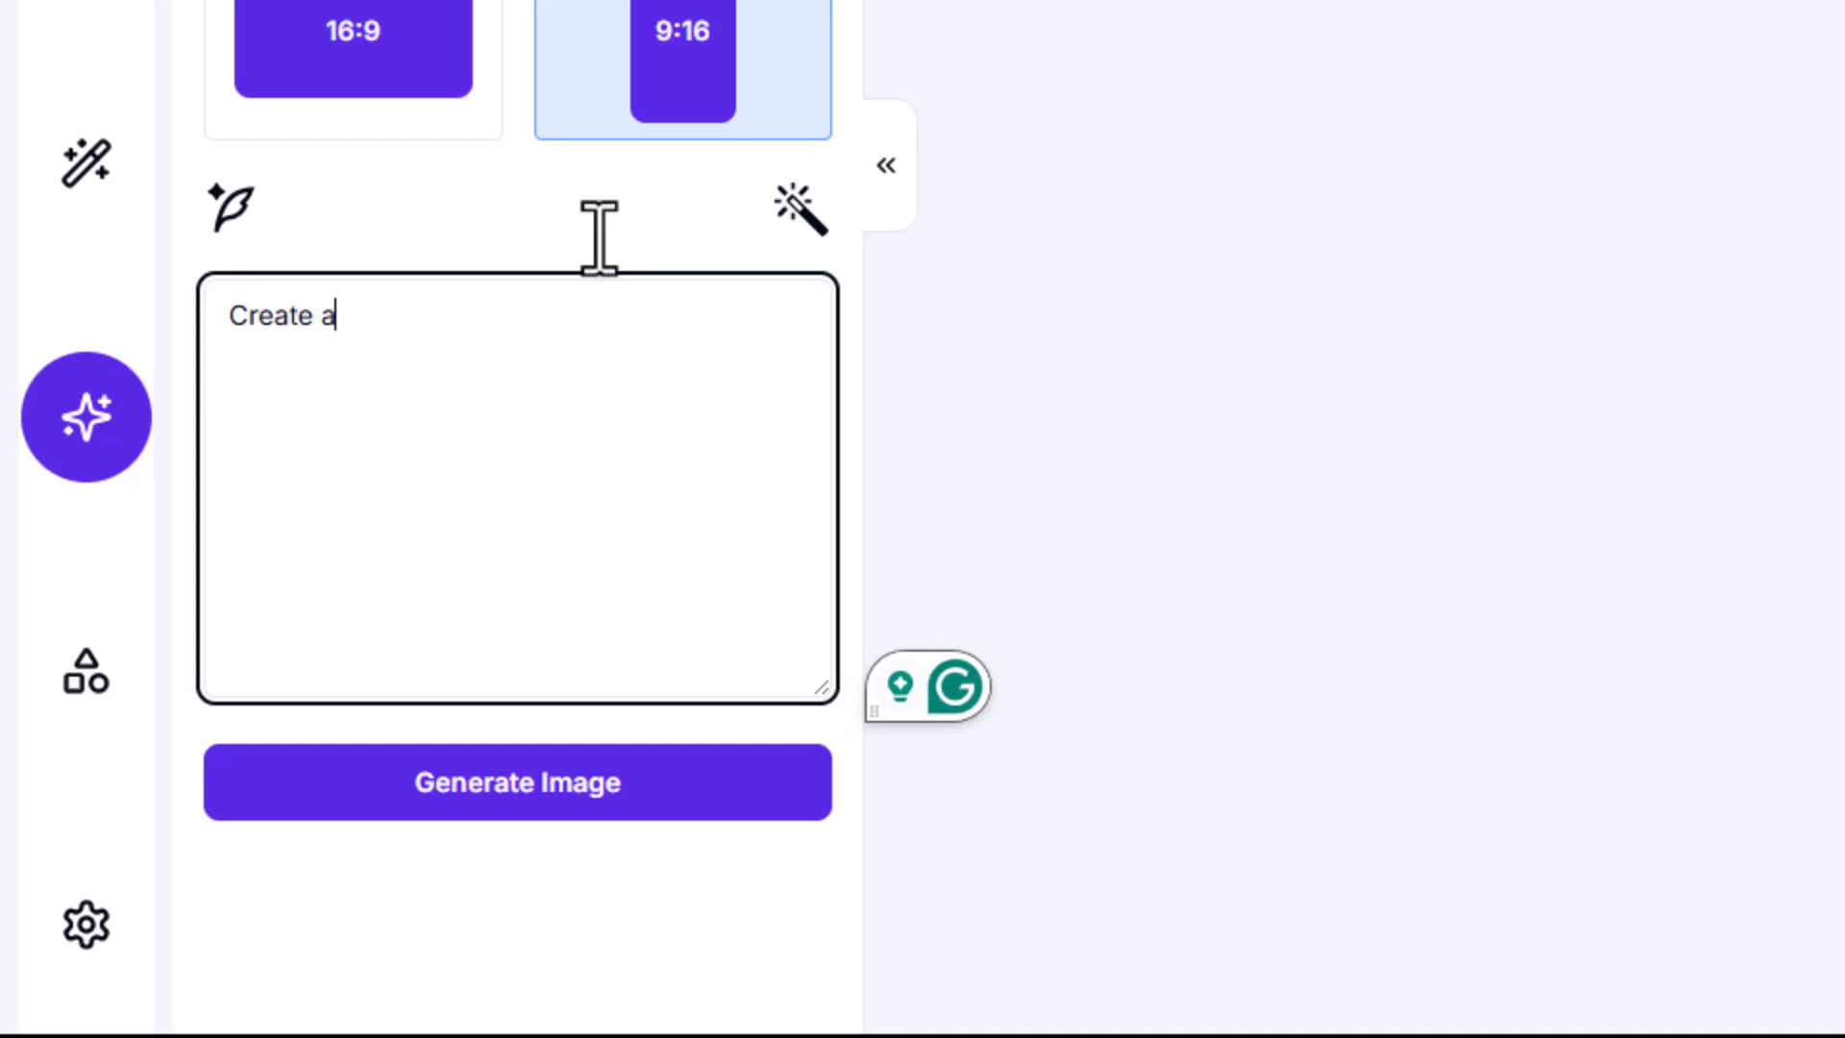
text(n )
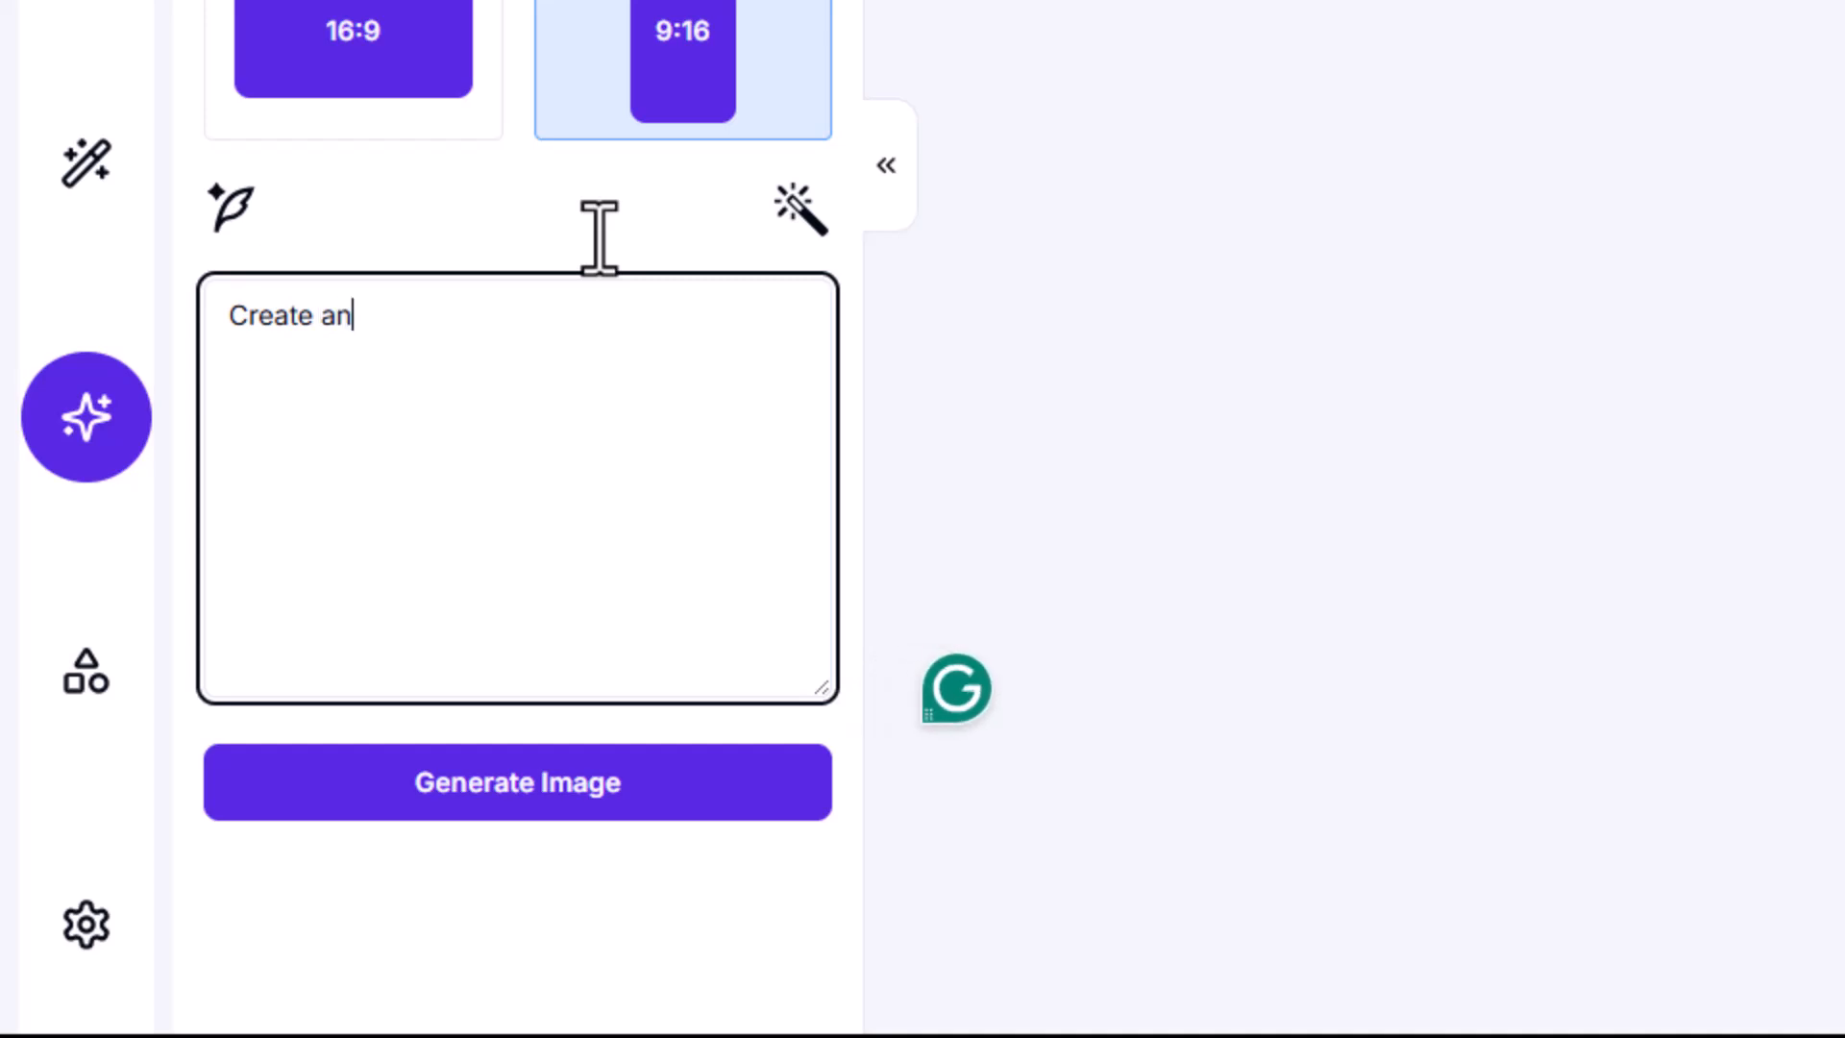
text(8" b)
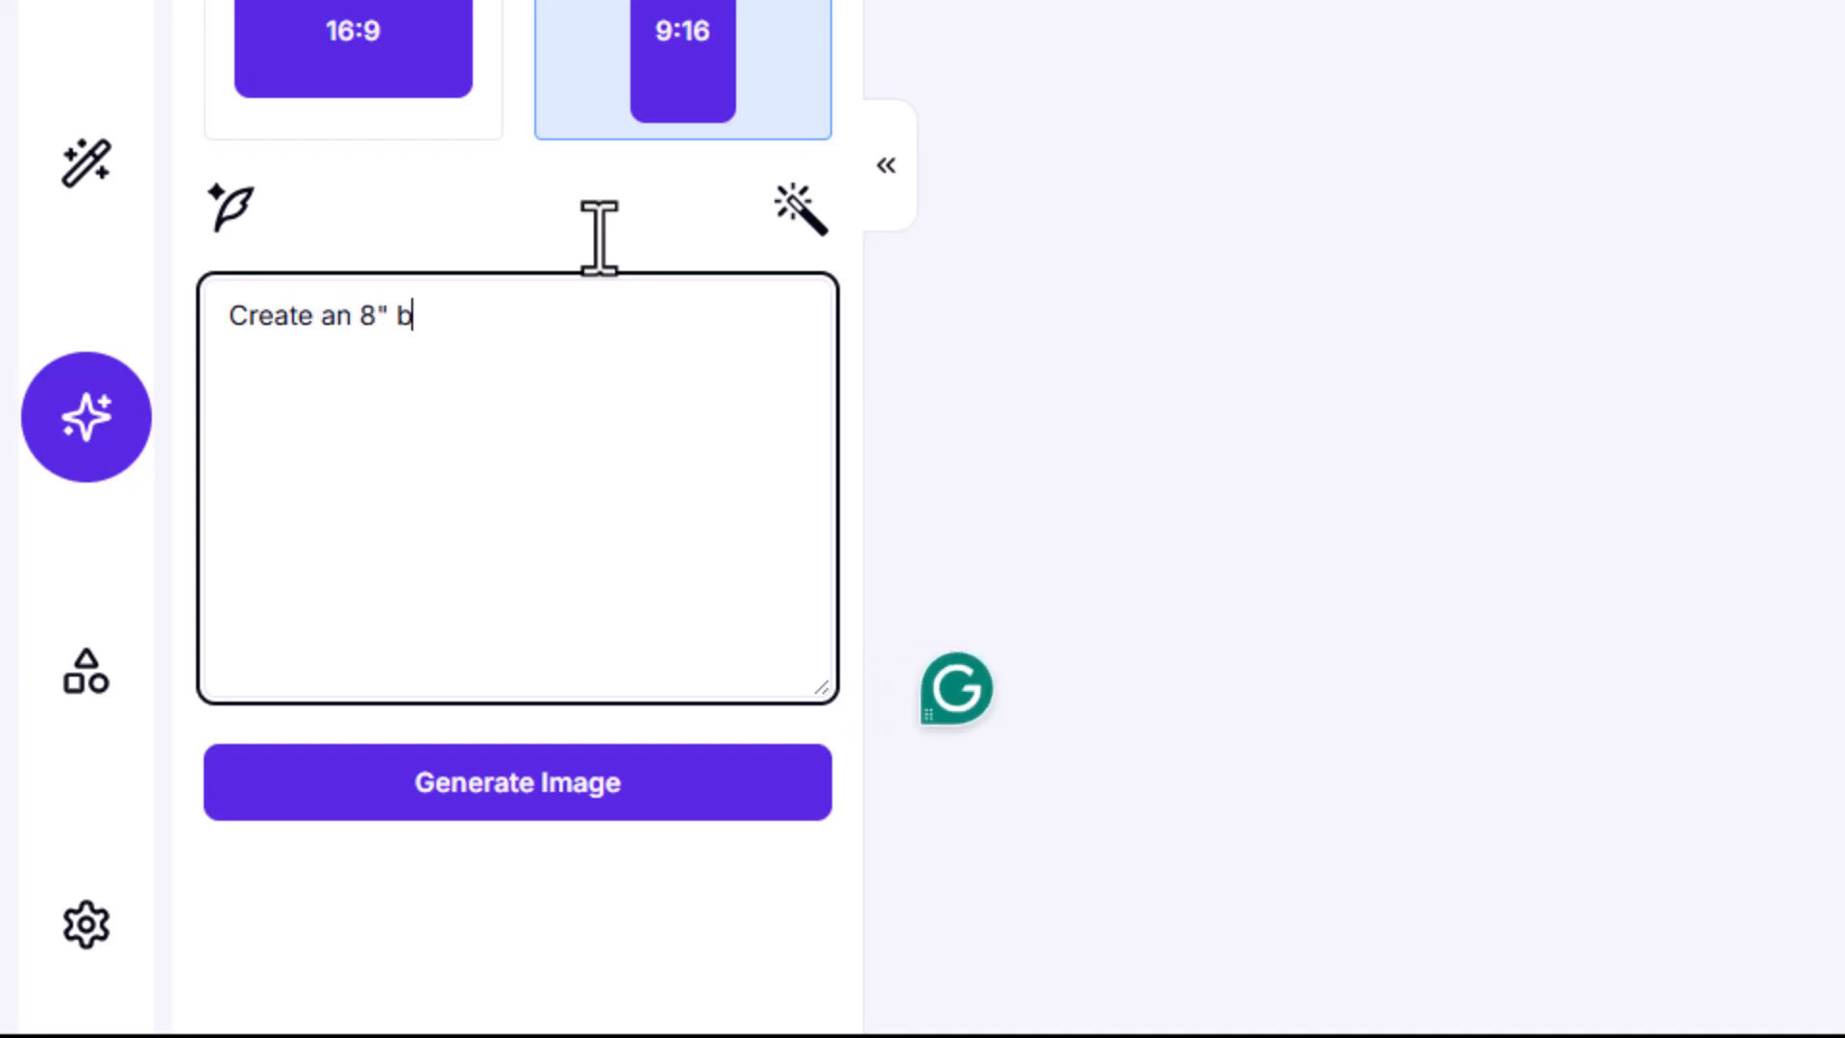
text(y 5" bookk cov)
key(BackSpace)
key(BackSpace)
key(BackSpace)
key(BackSpace)
key(BackSpace)
text(cover for a)
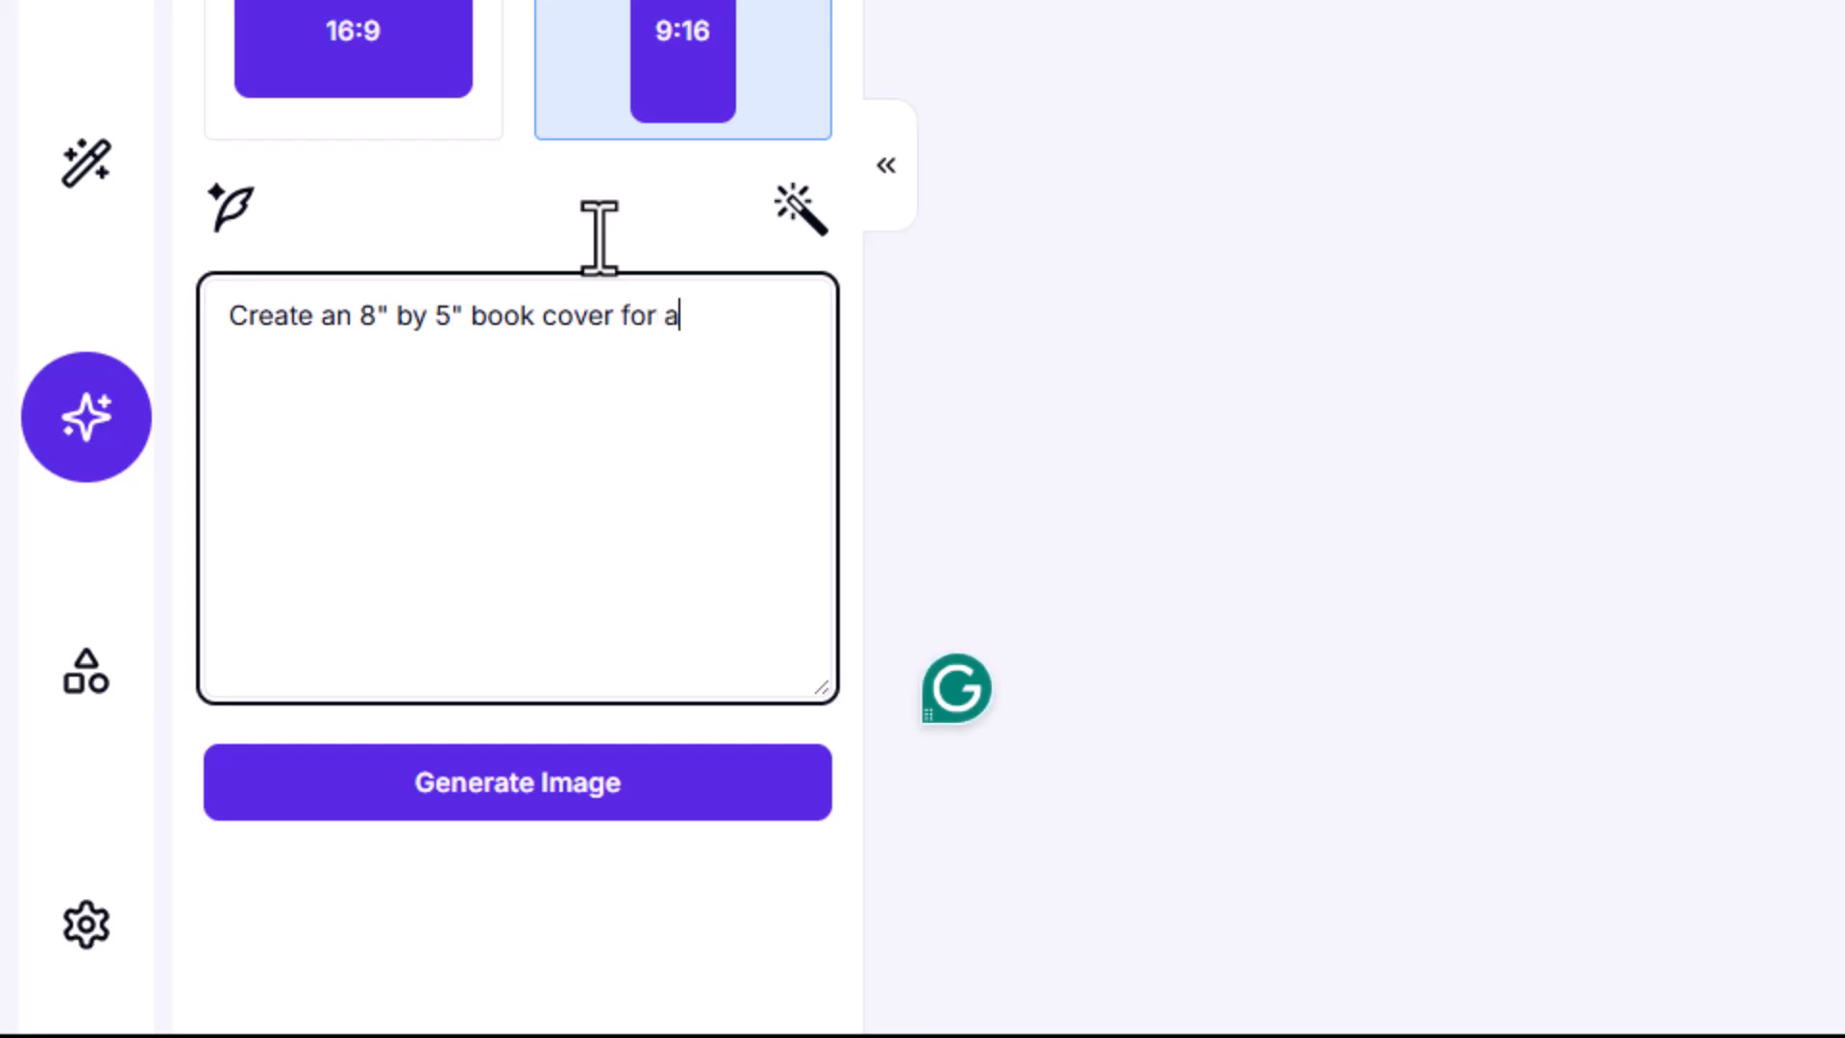
text( cozy )
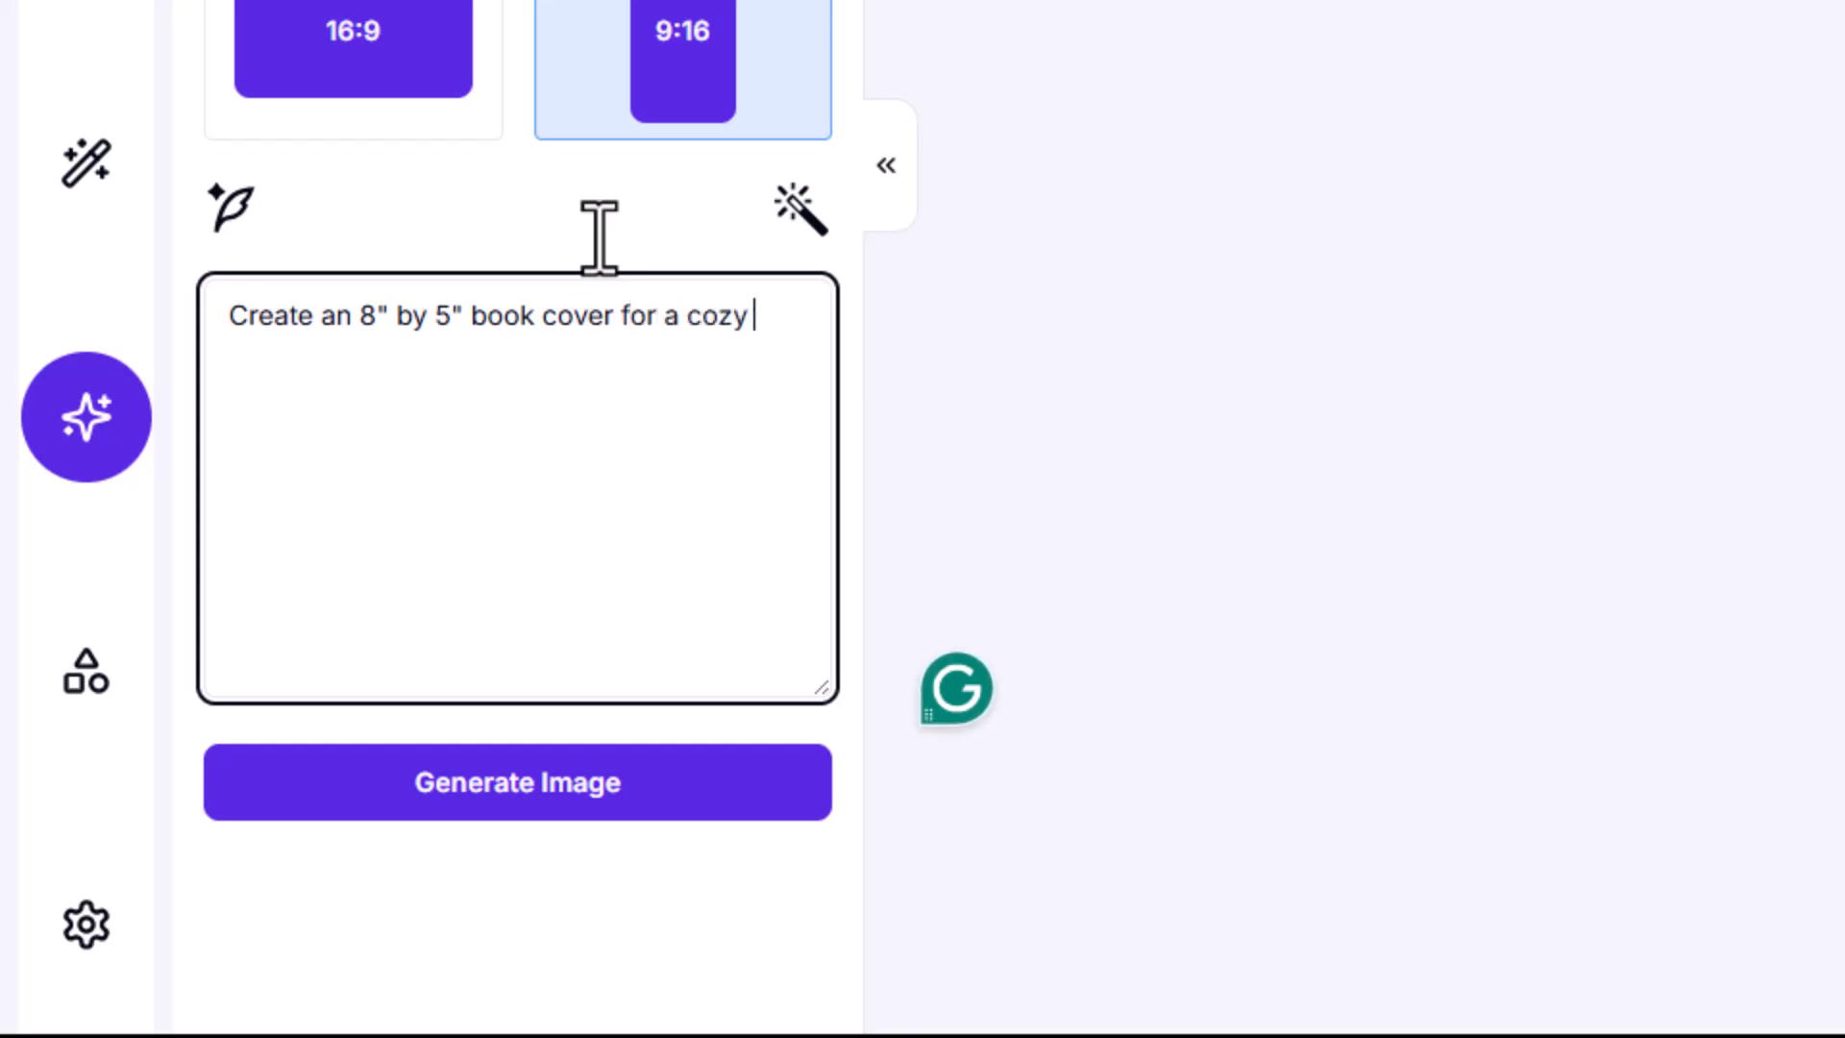
text(mystery )
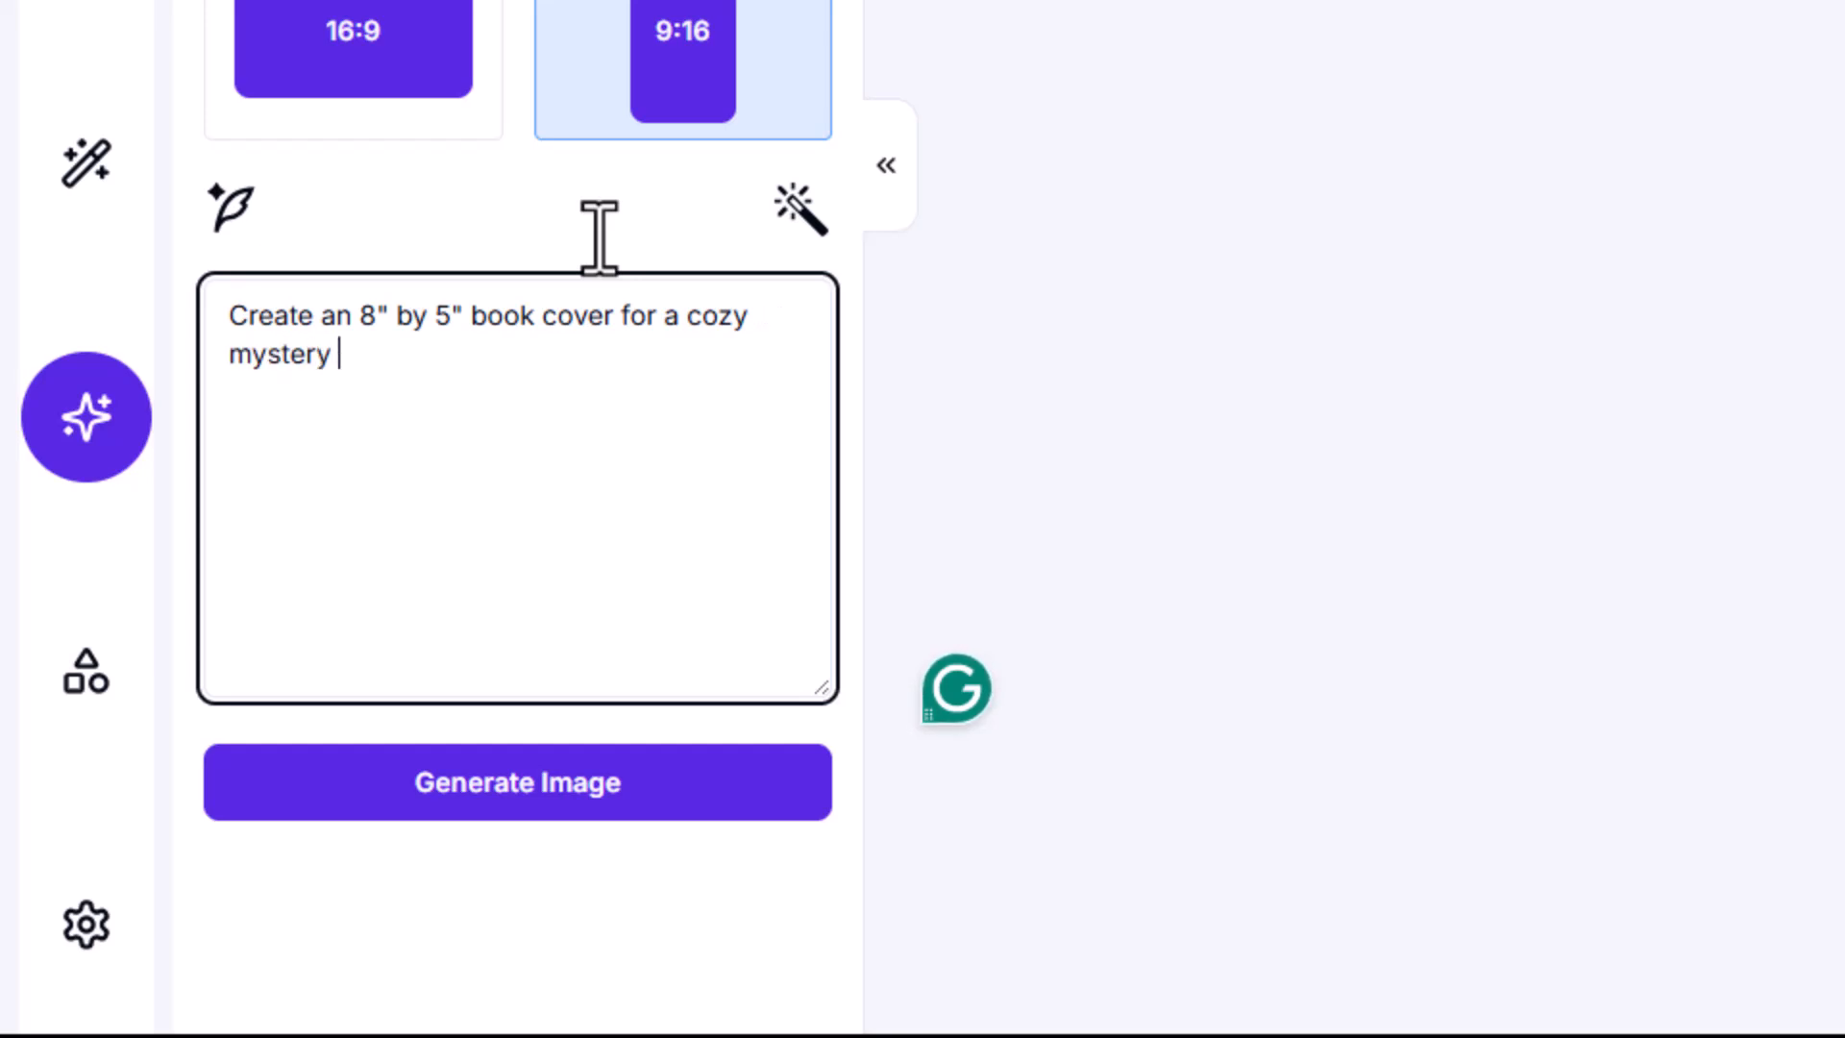
text(named "The Secret St)
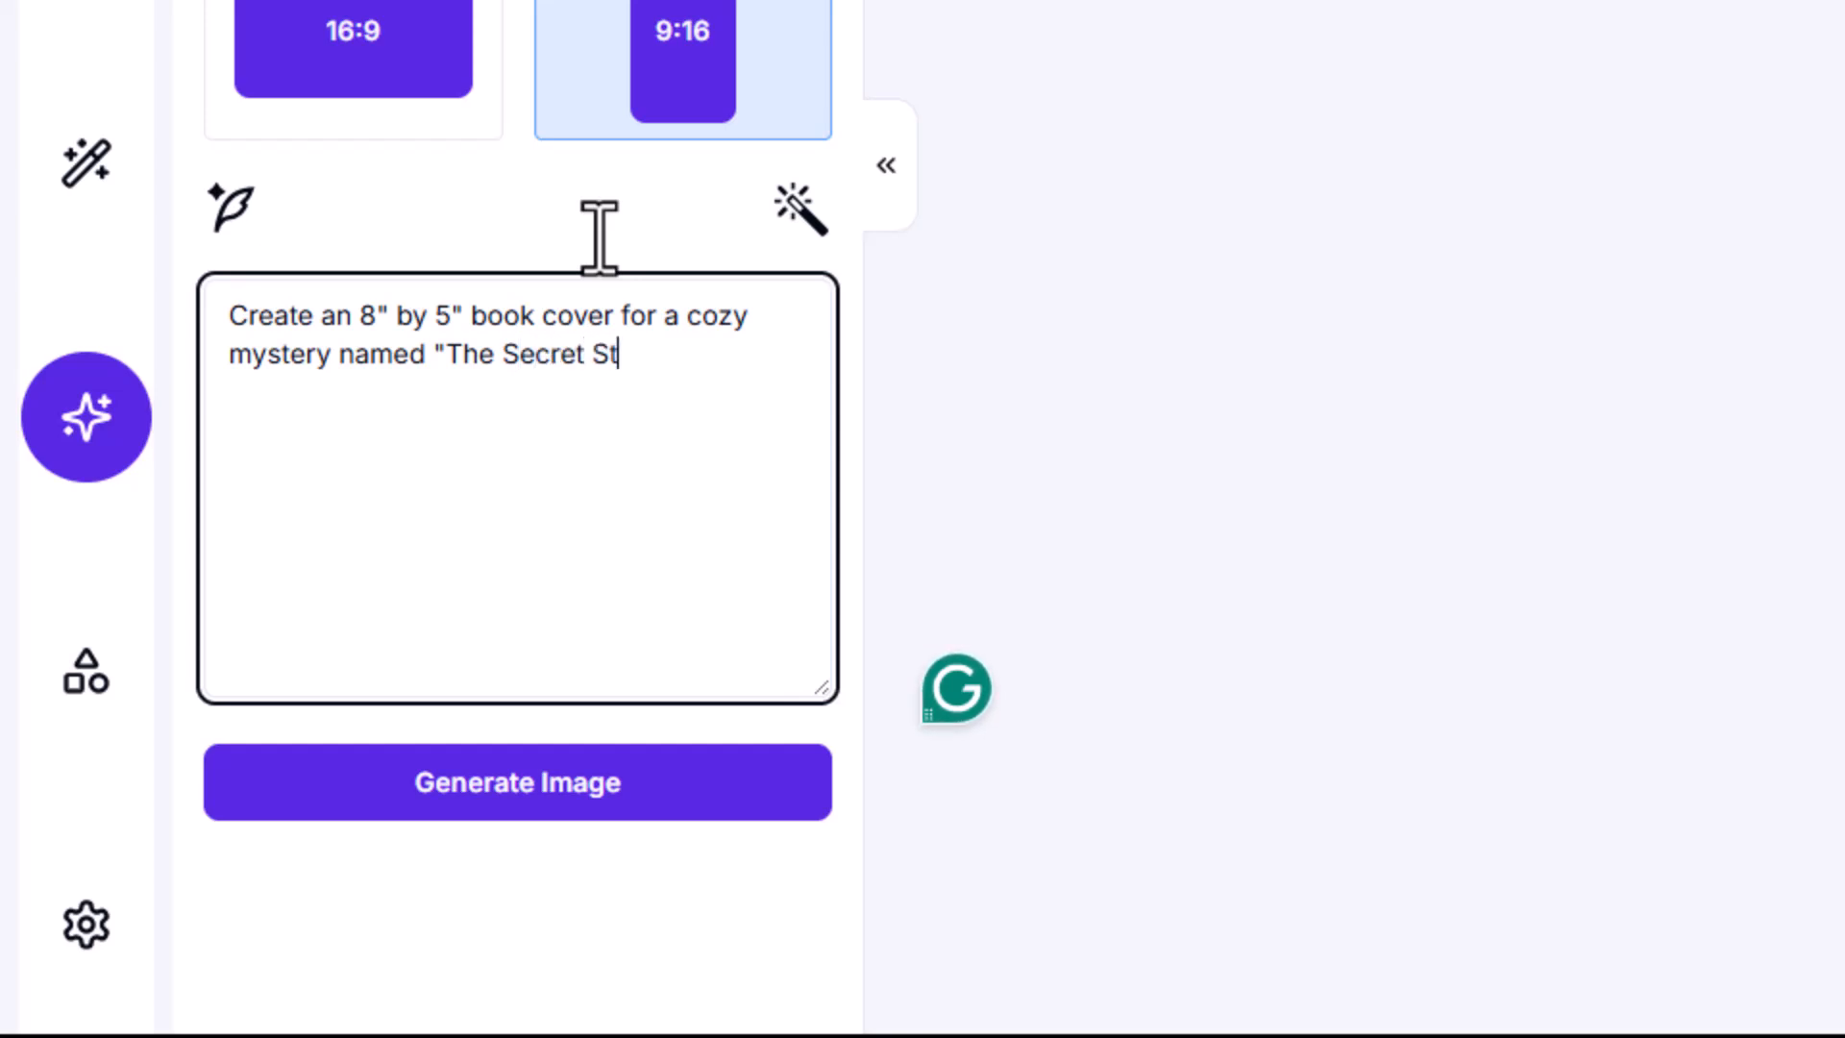
text(aircase" by Melanie Jackson.)
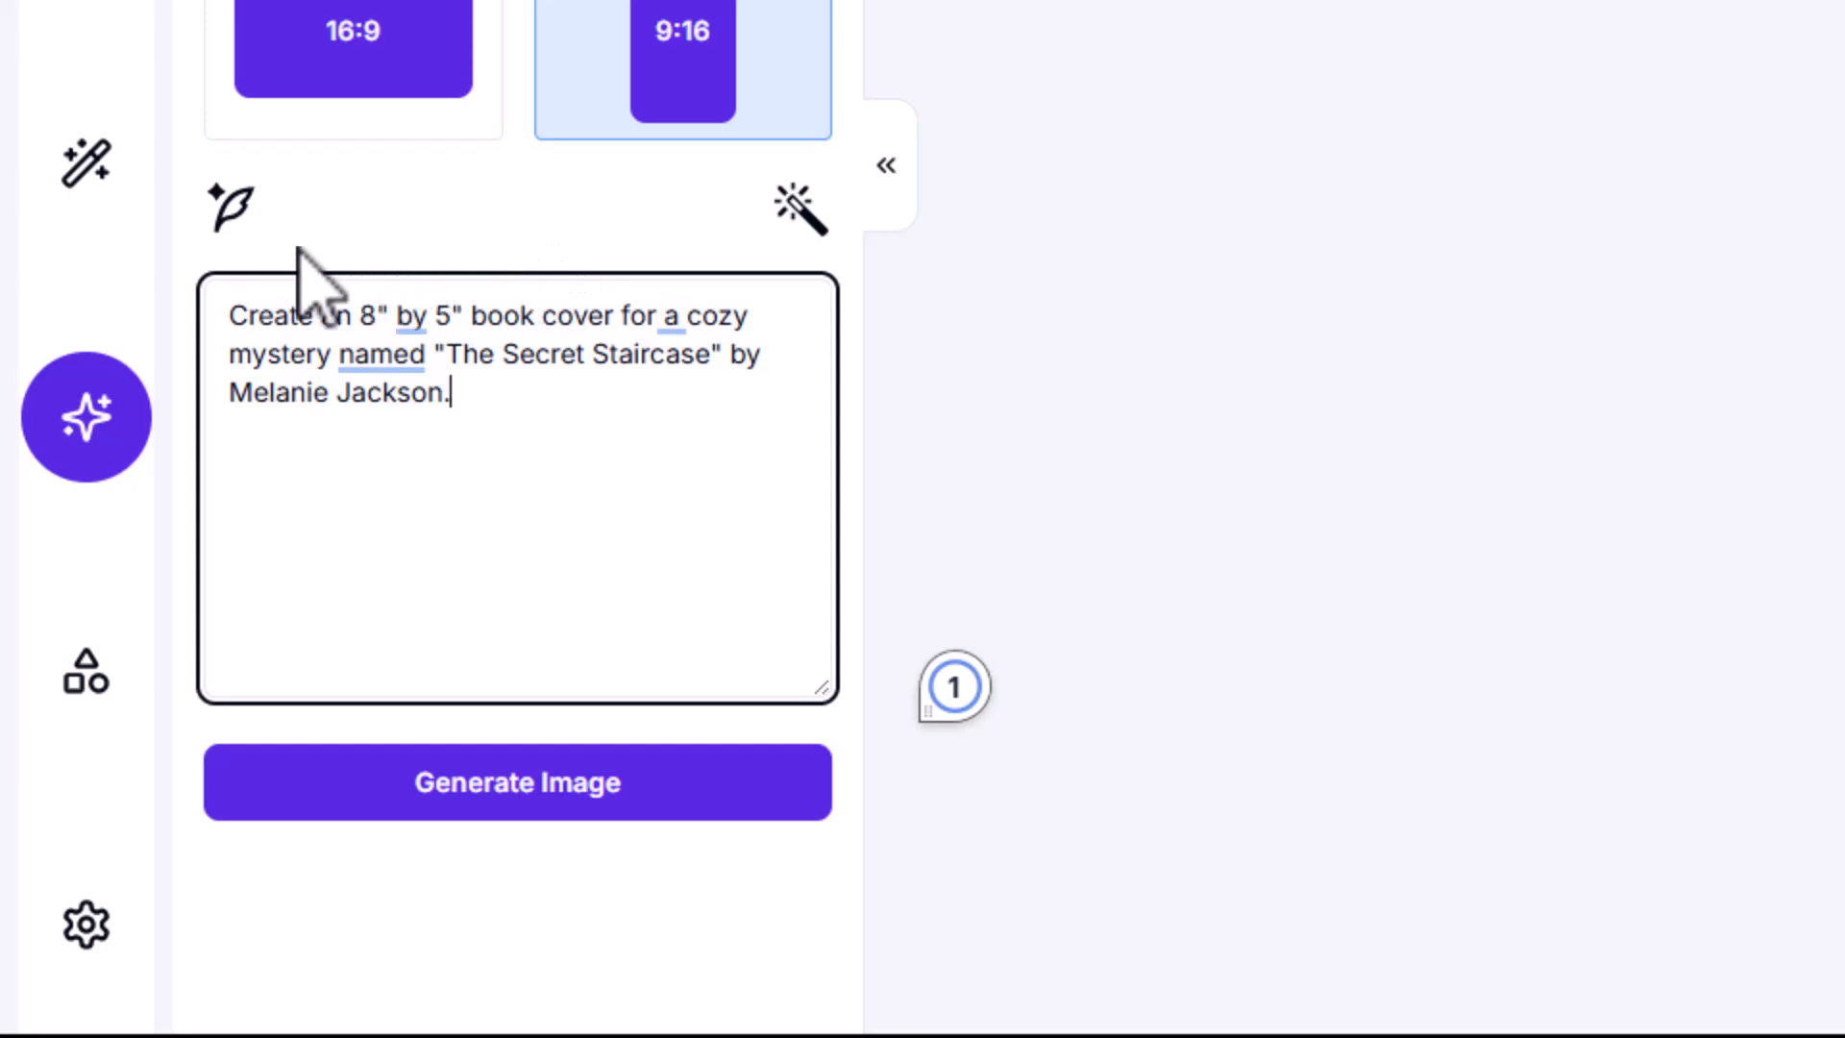
Step: Enhance the book cover prompt with Magic Prompt and read the expanded text through to its end
click(234, 216)
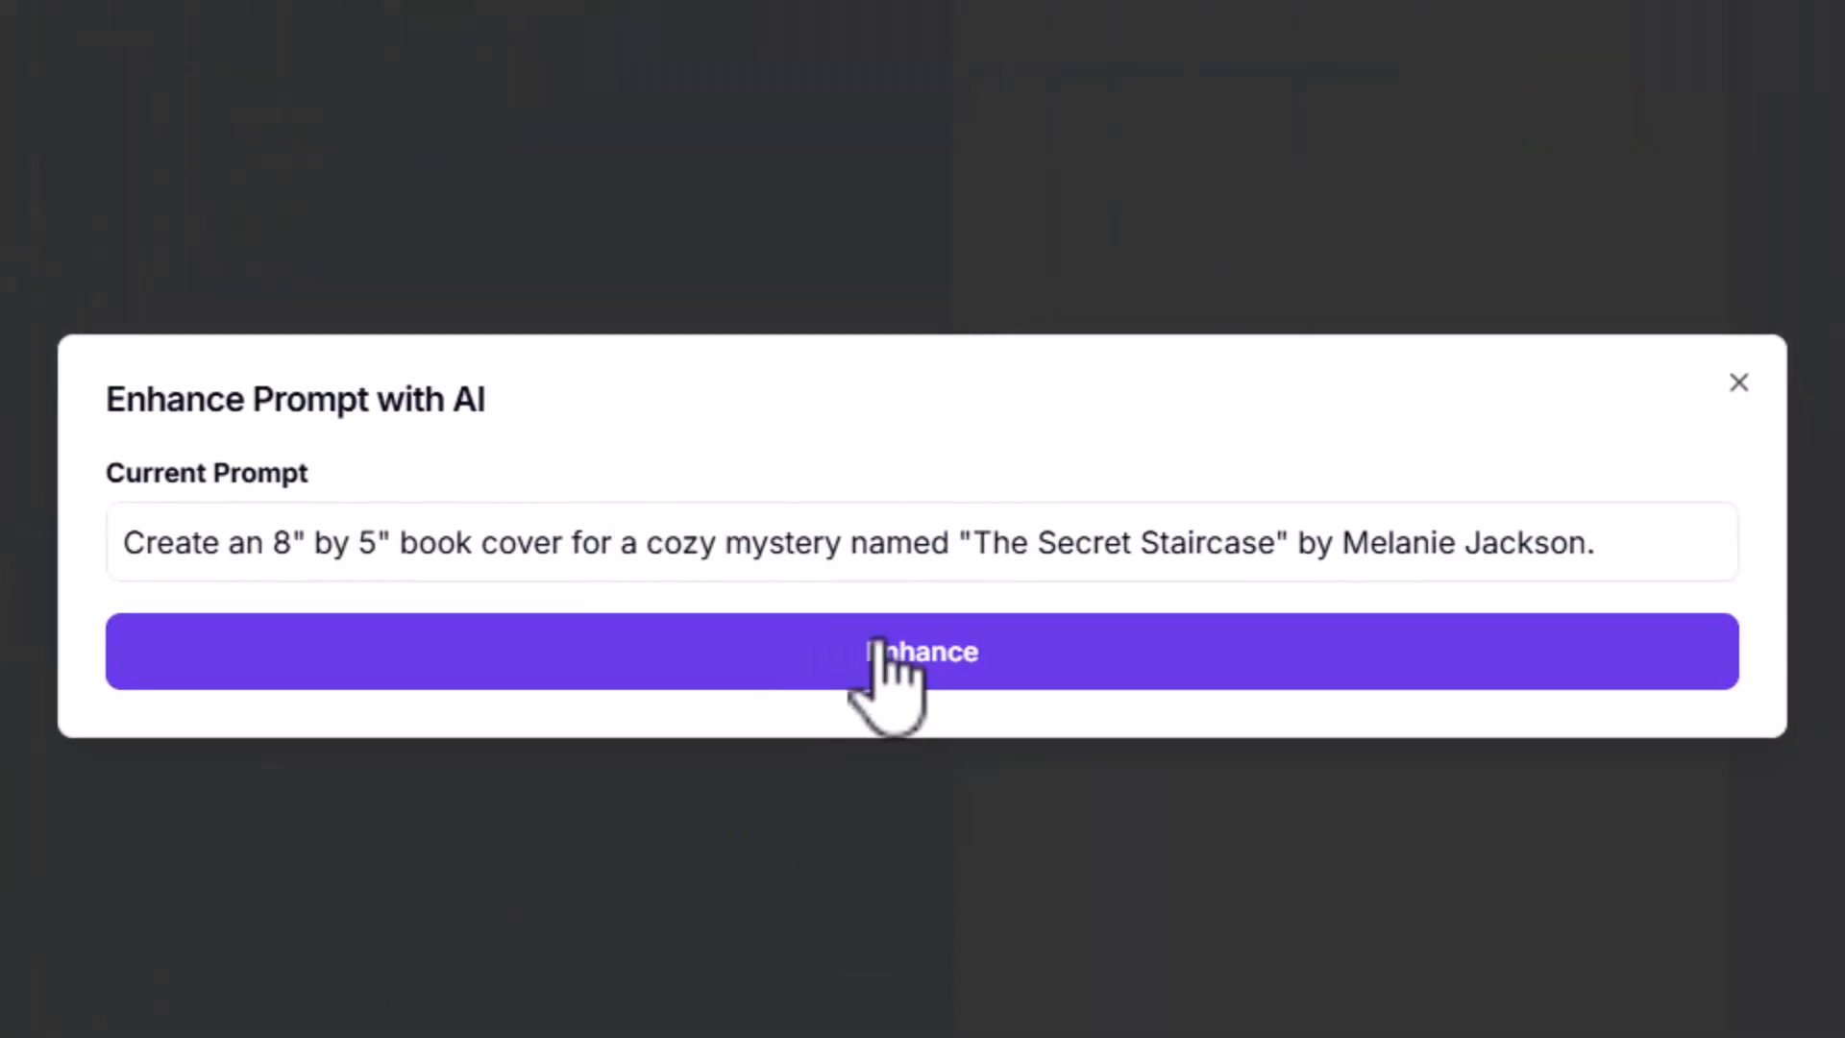
click(882, 663)
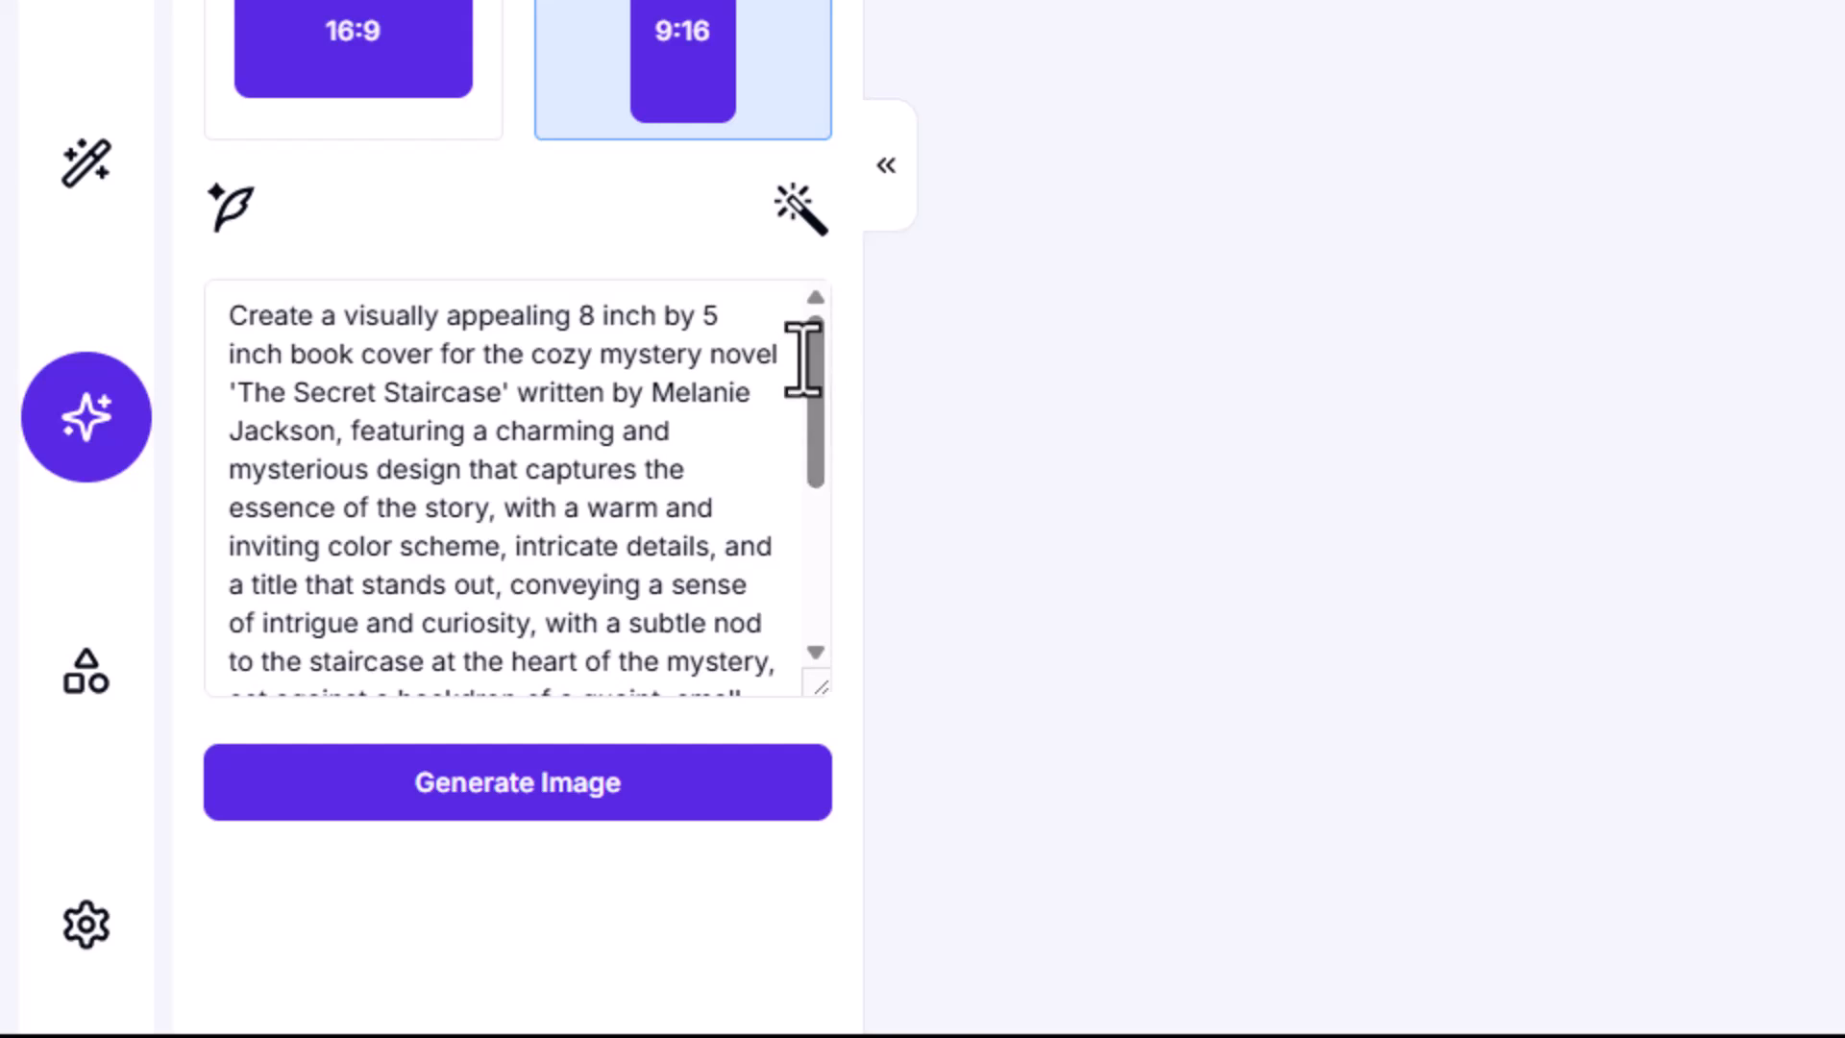
drag(811, 360, 813, 554)
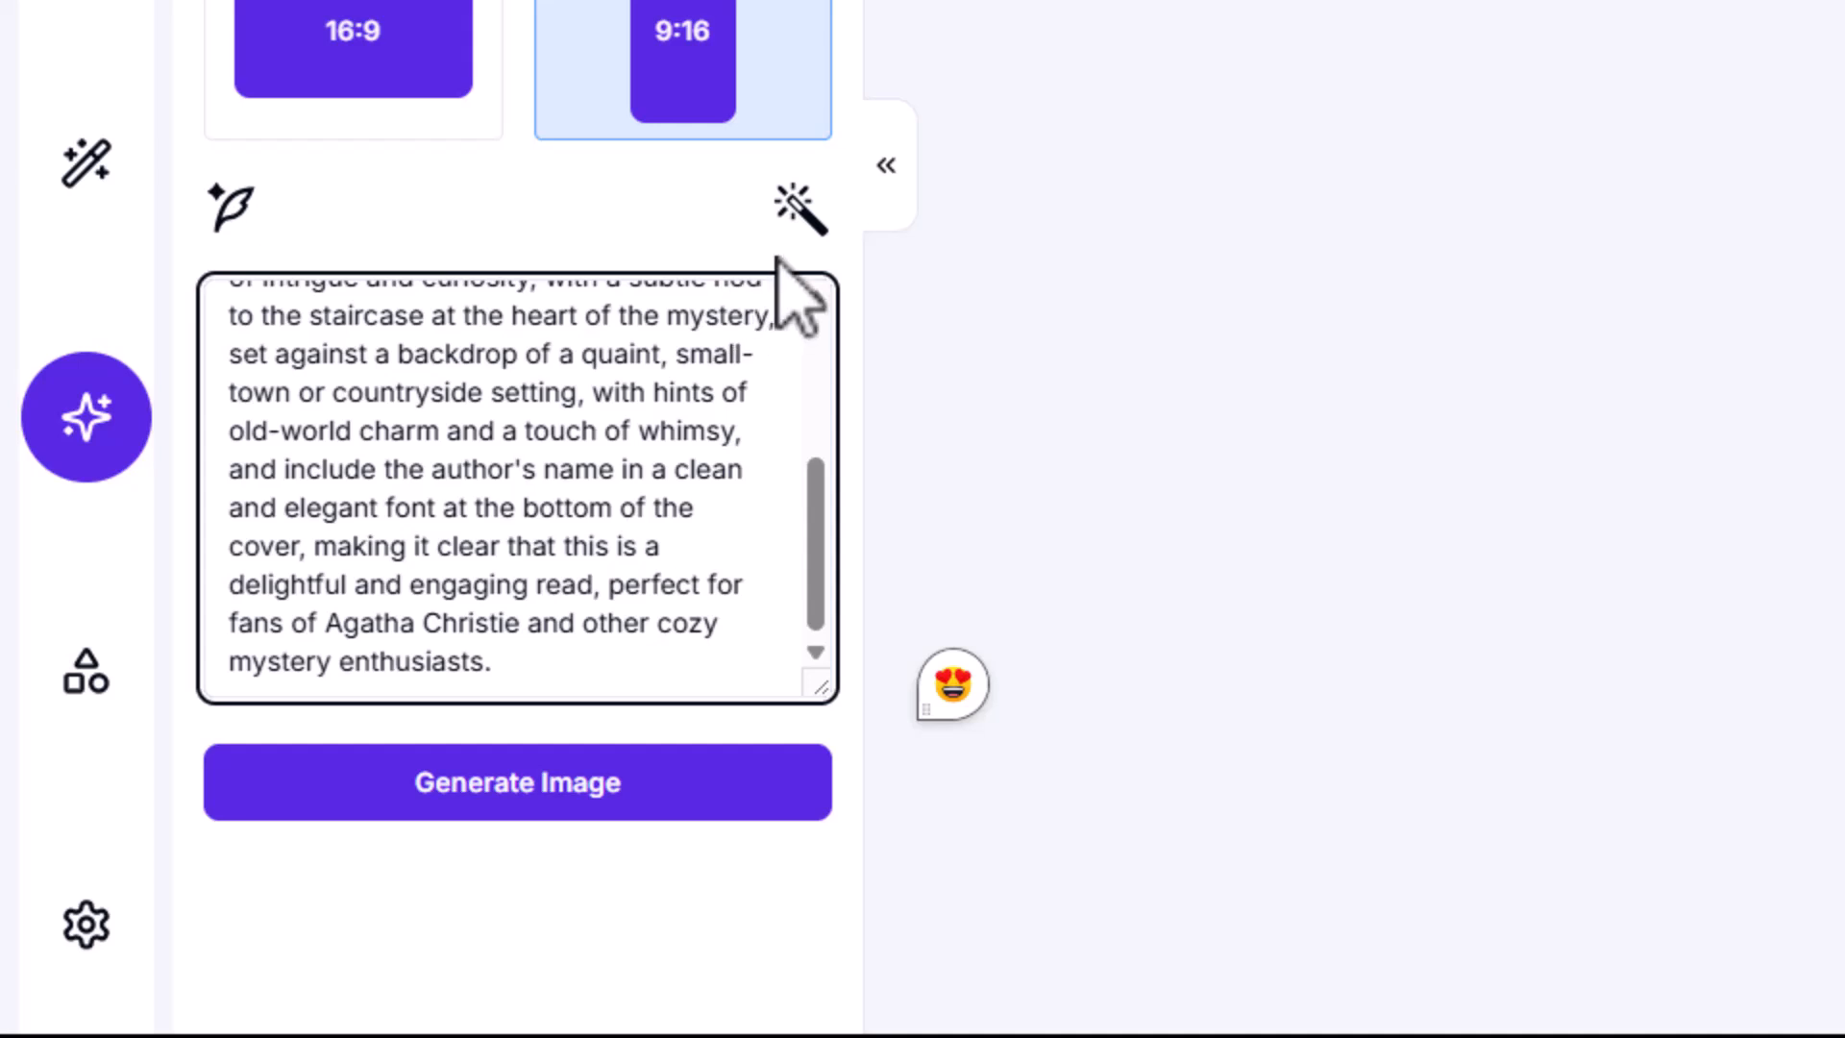
Step: Rewrite the prompt with AI using the instruction "Make the book cover a little menacing."
click(800, 209)
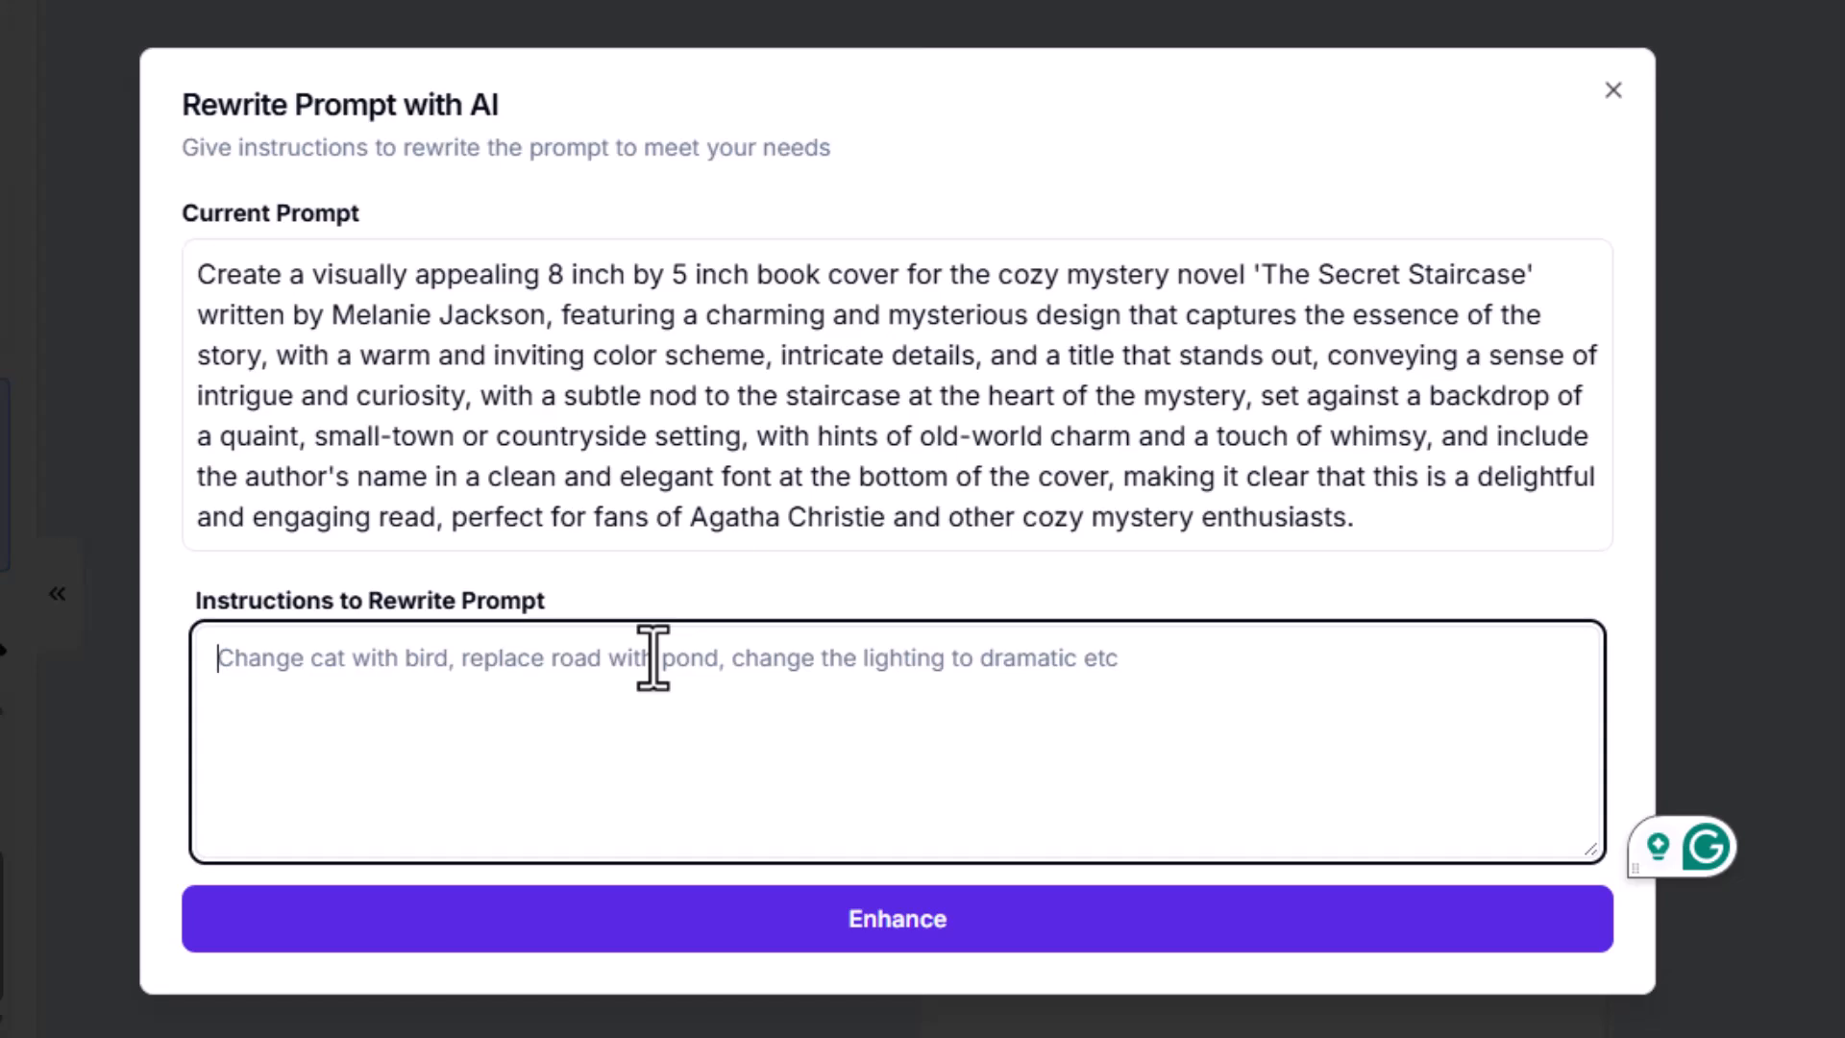
text(Make t)
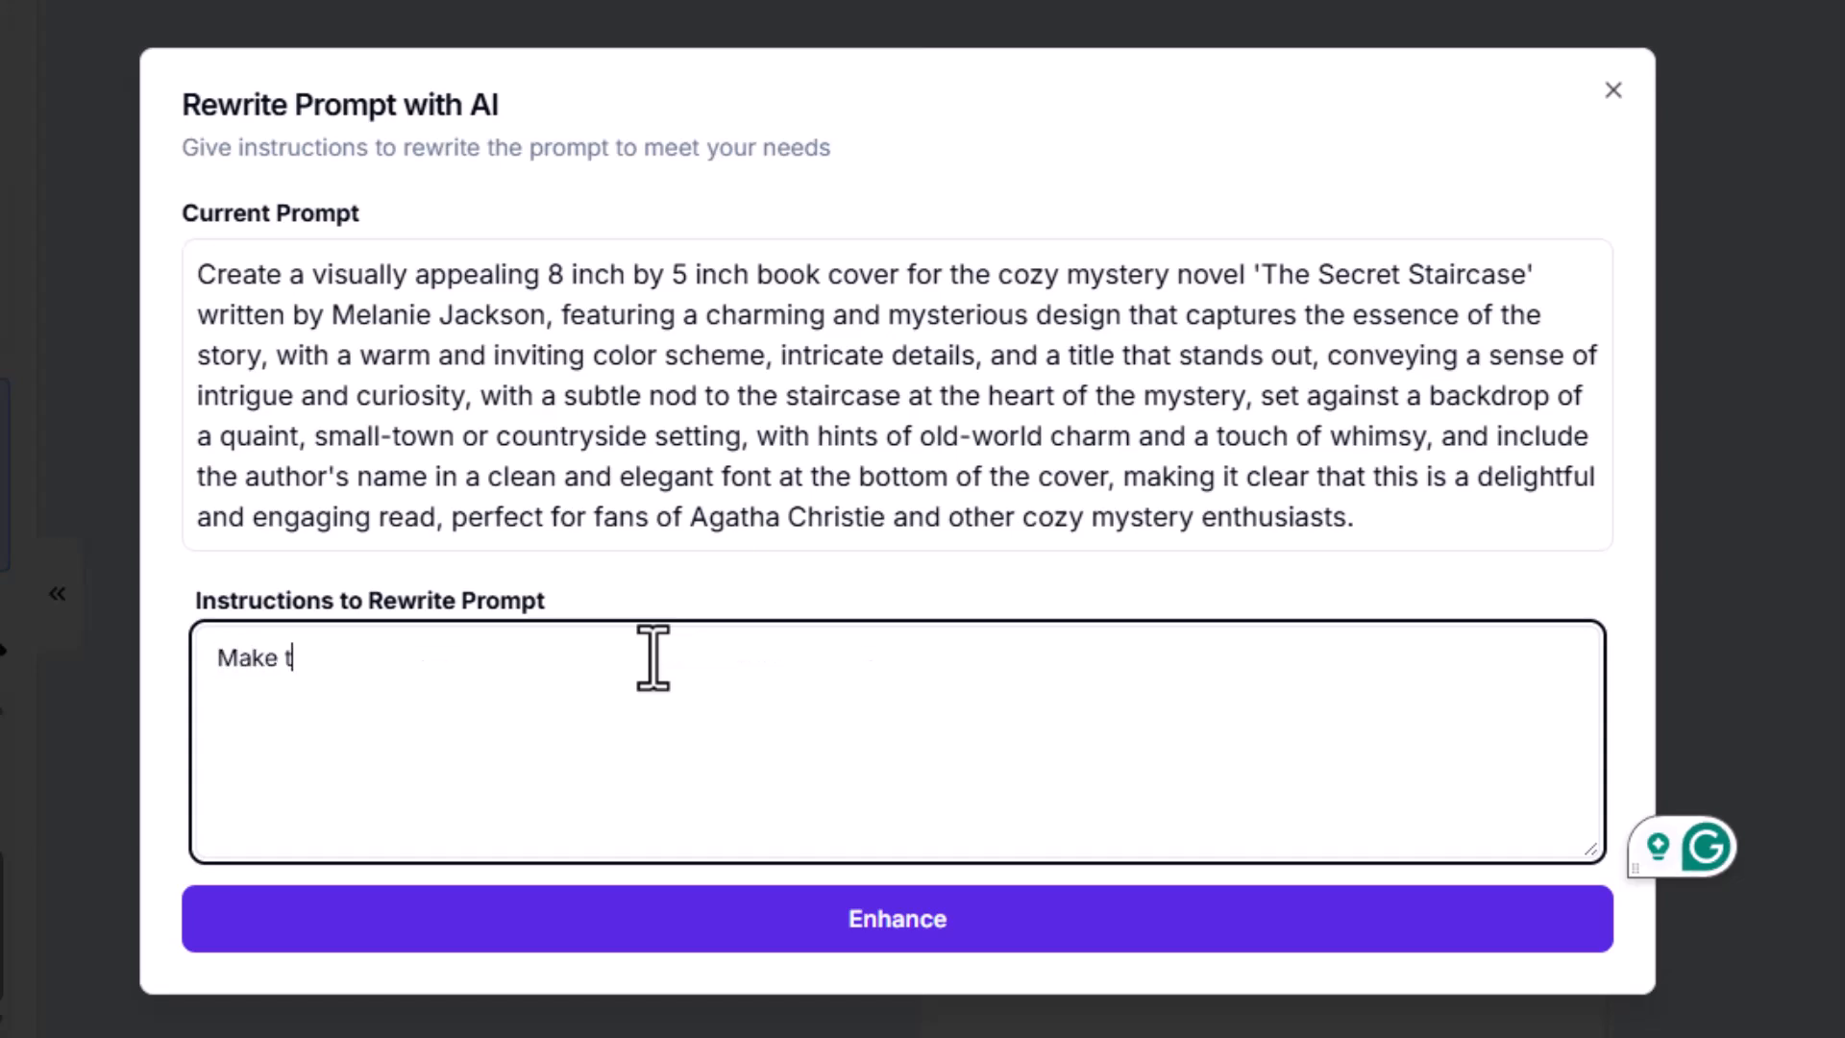
text(he boo)
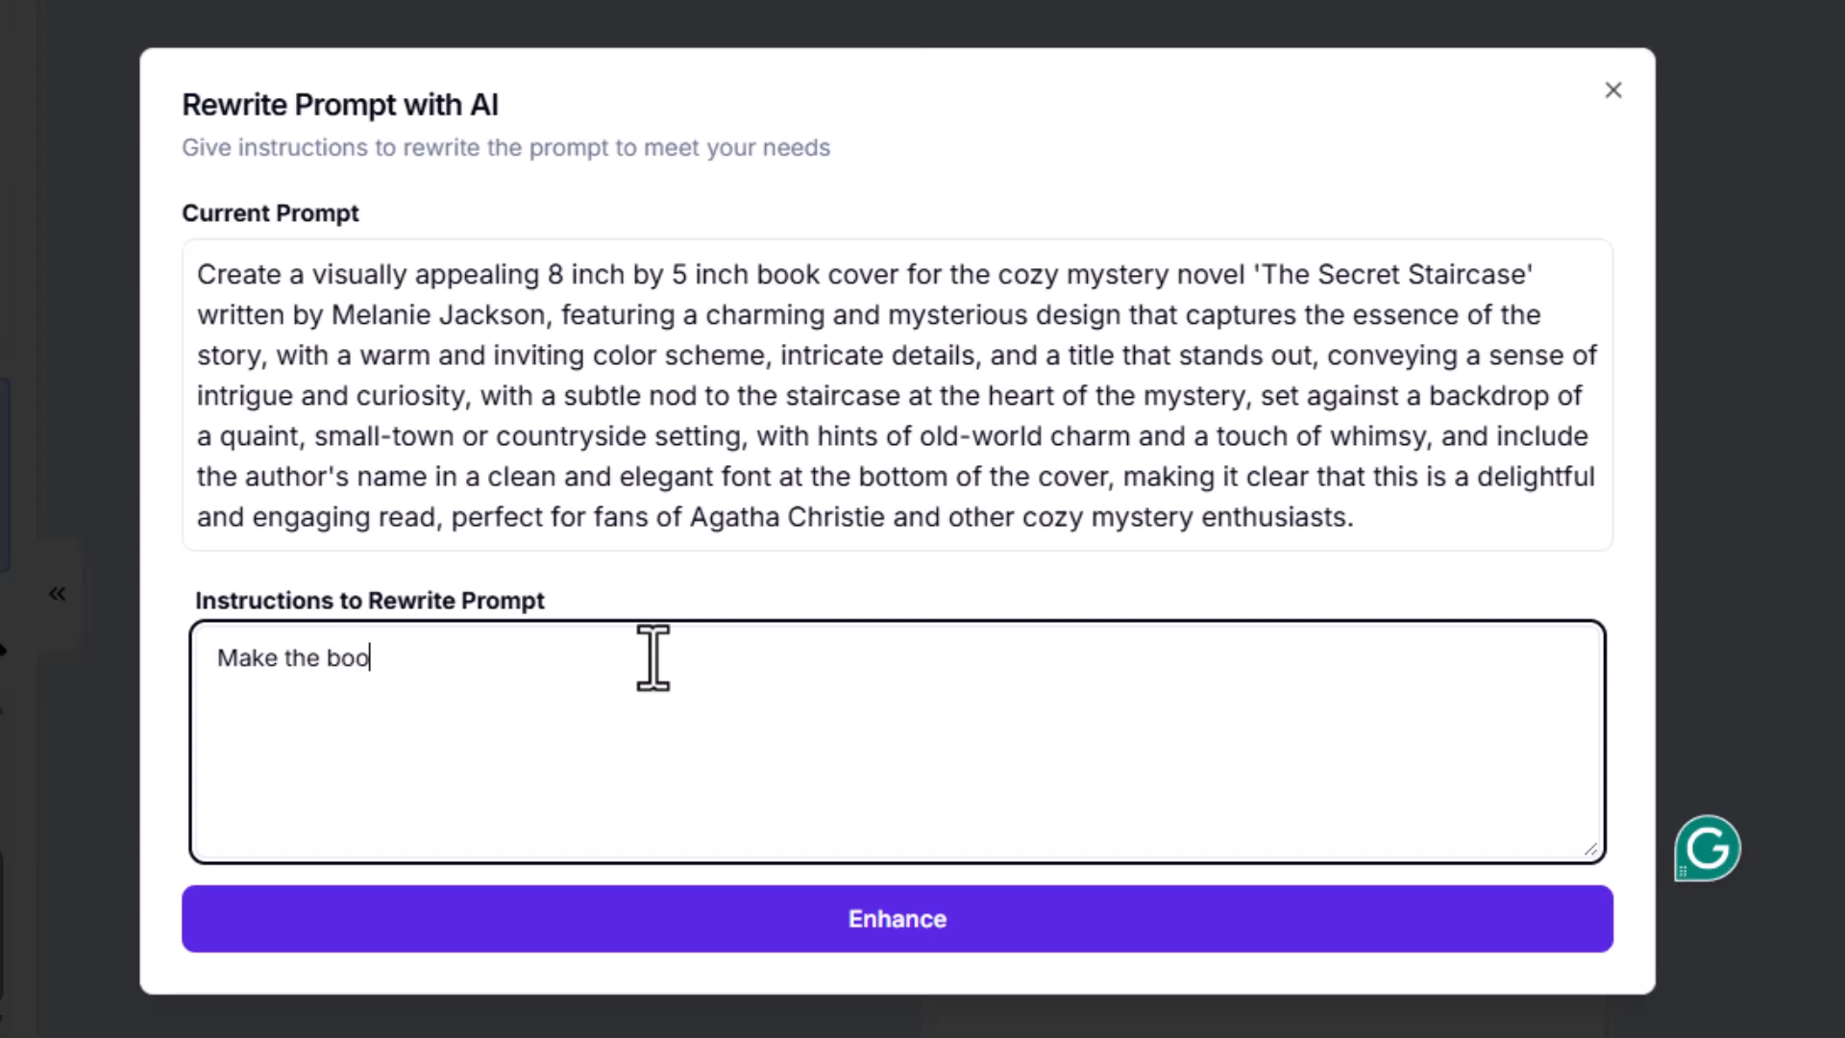
text(k cove)
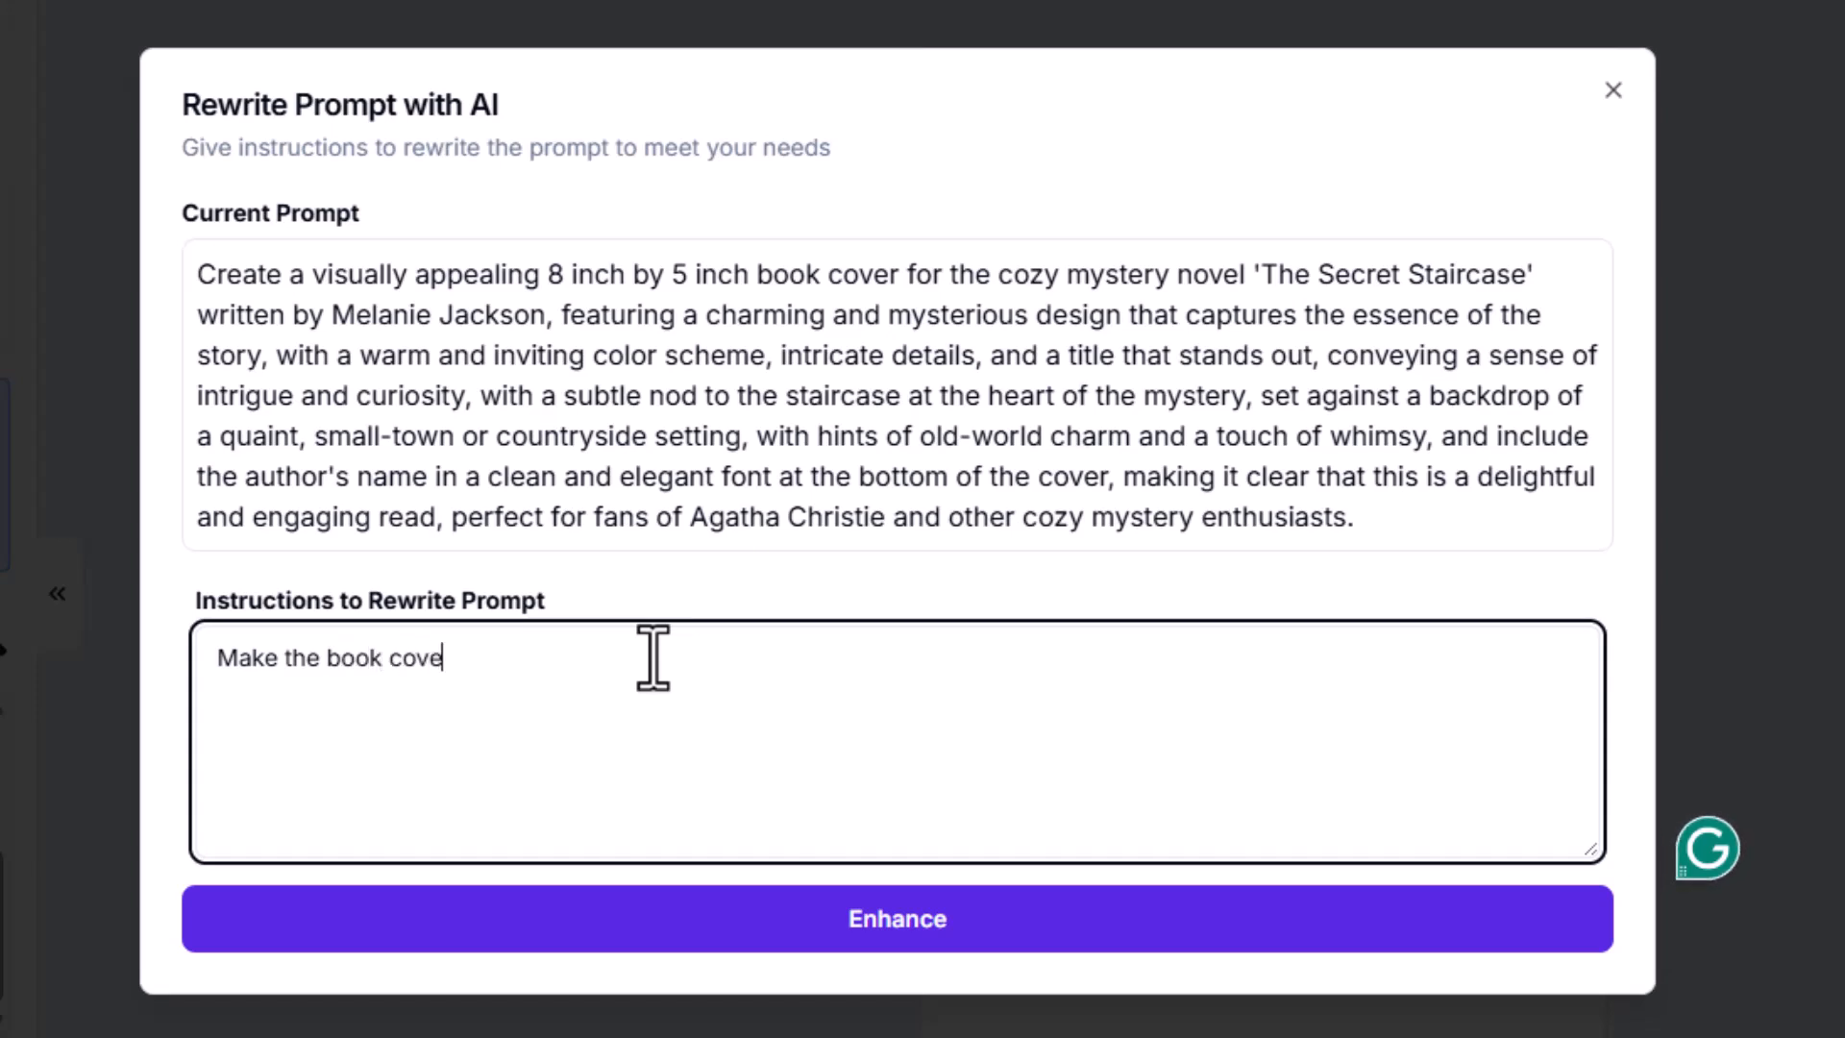
text(r a littl)
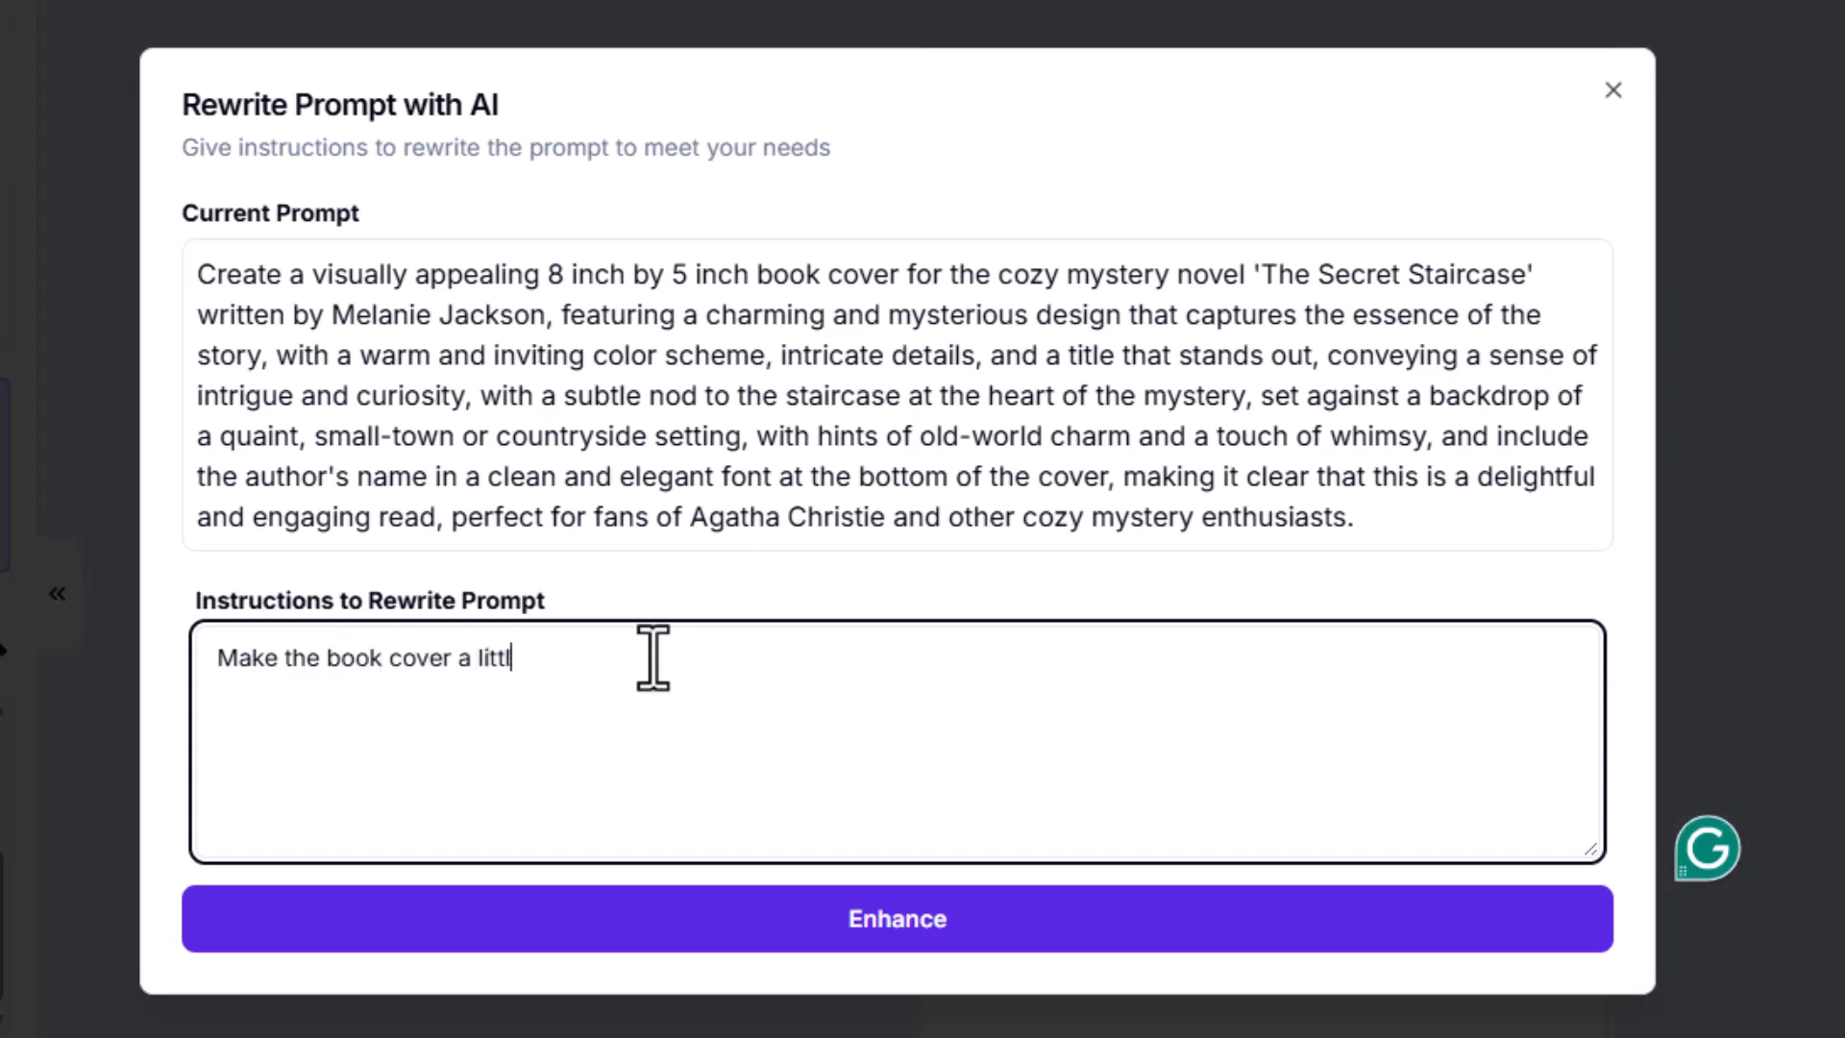
text(e menacing)
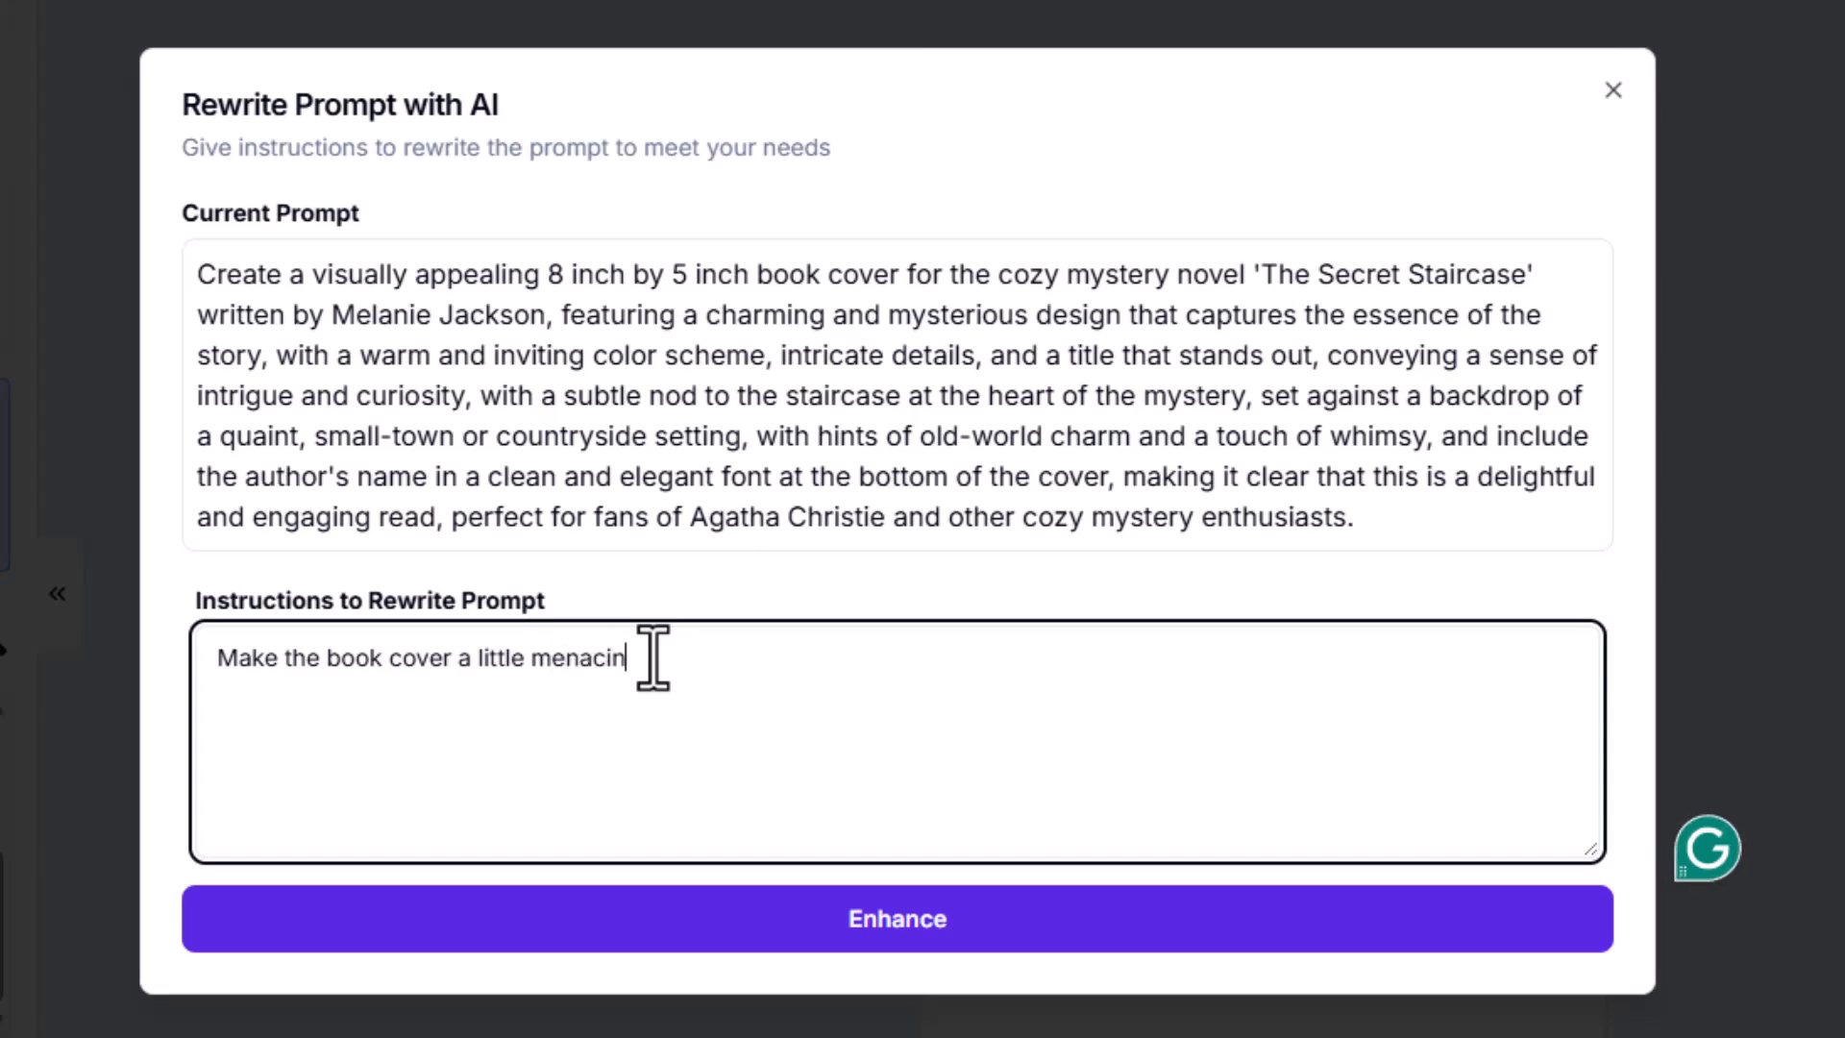
text(.)
click(879, 925)
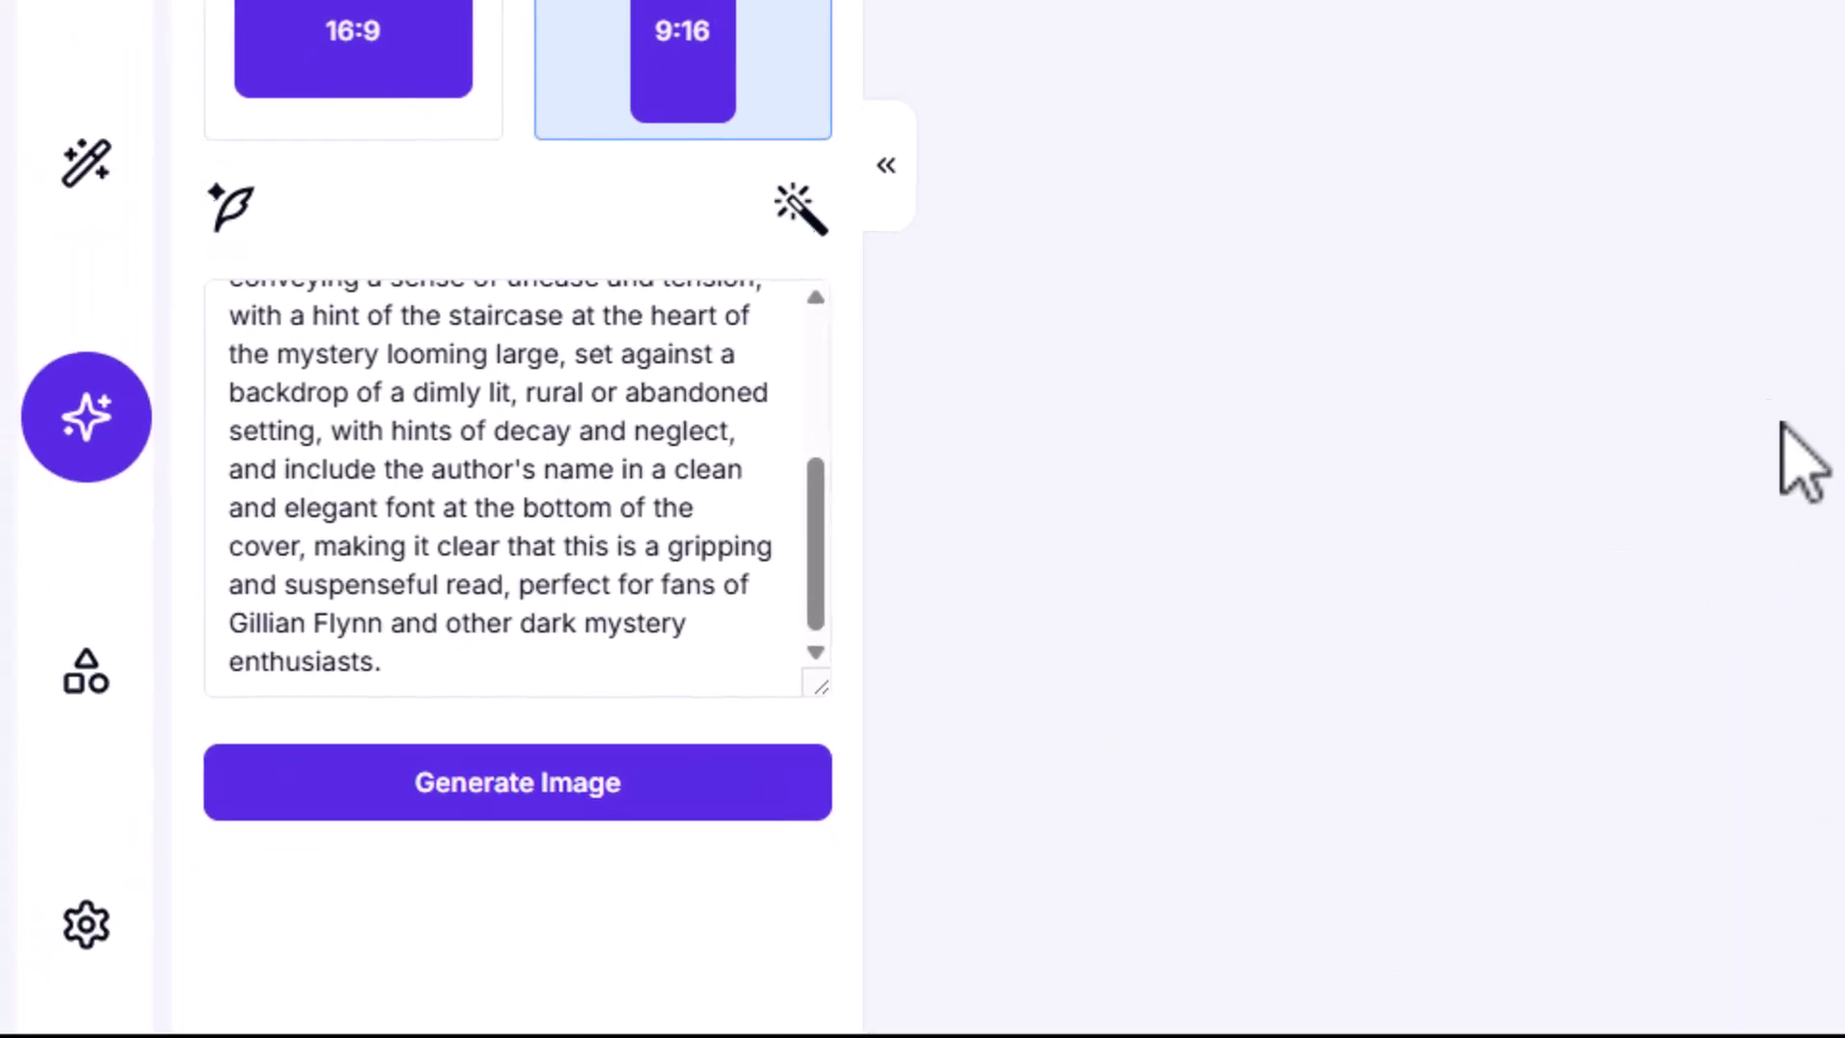
Step: Review the full rewritten prompt without further changes and generate the cover image from it
click(803, 211)
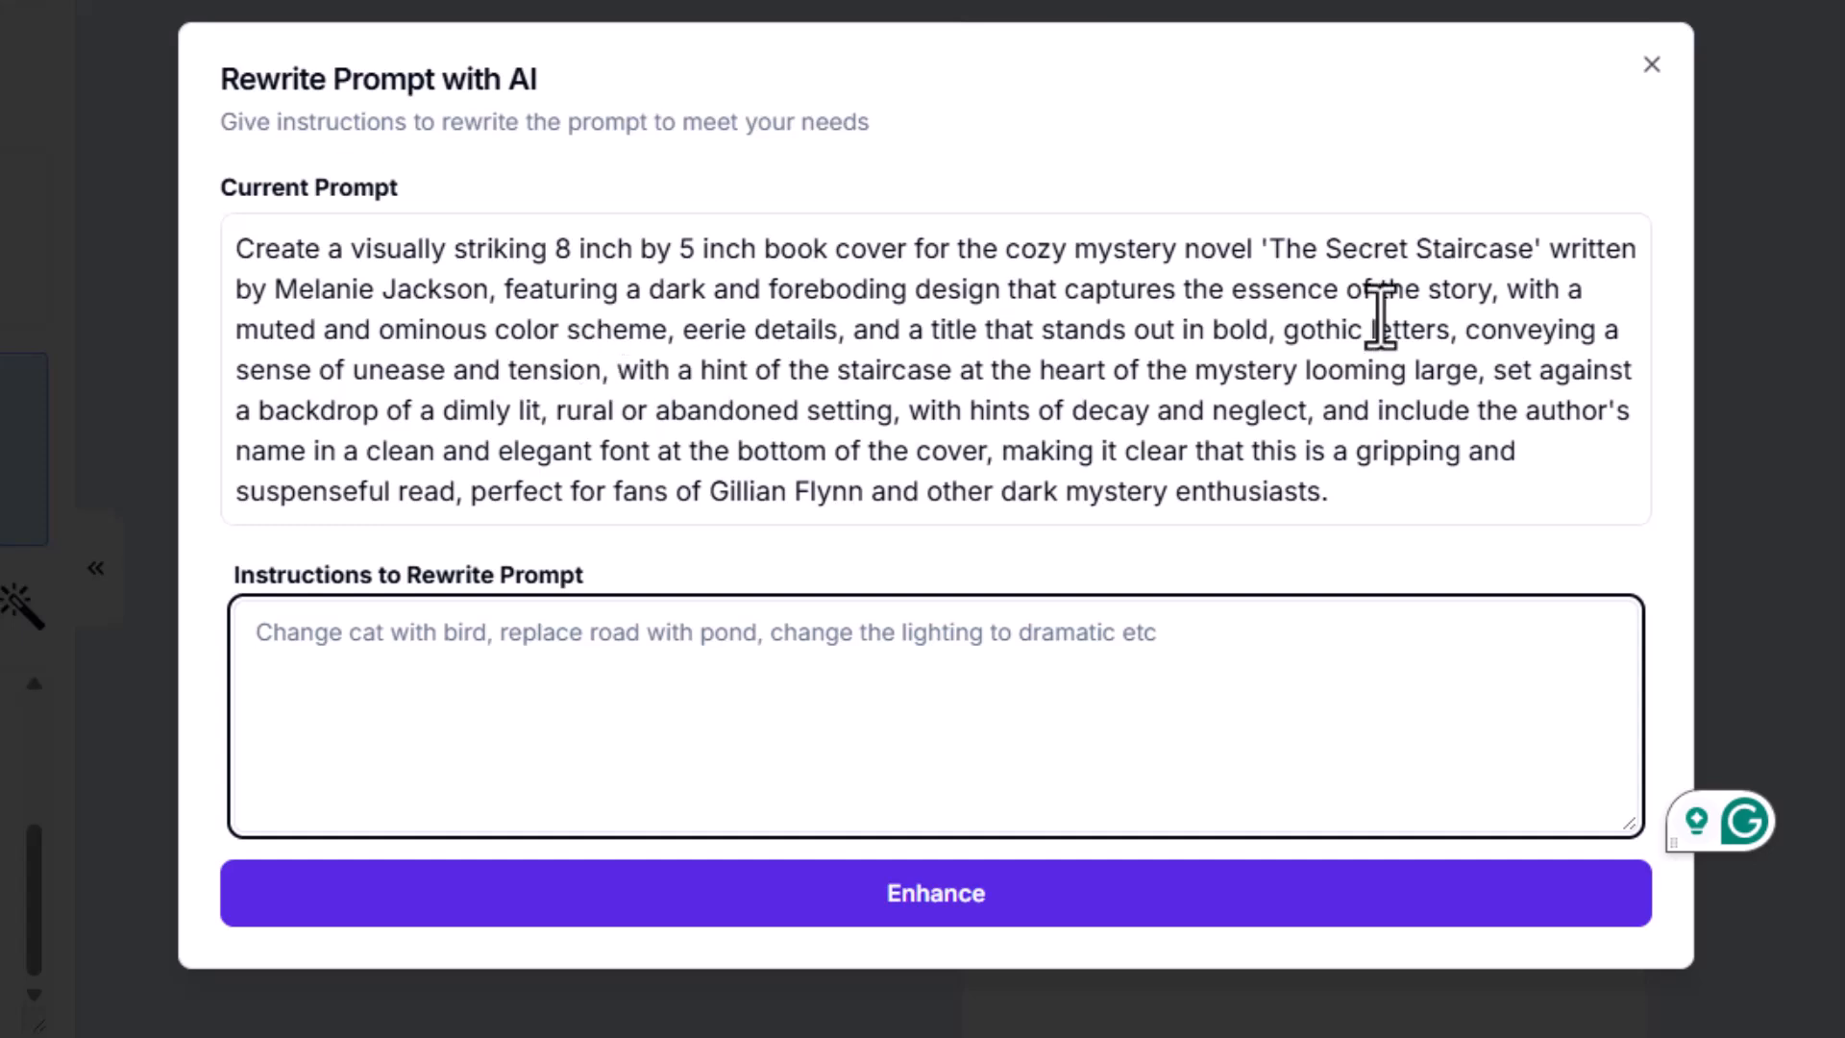
click(1652, 64)
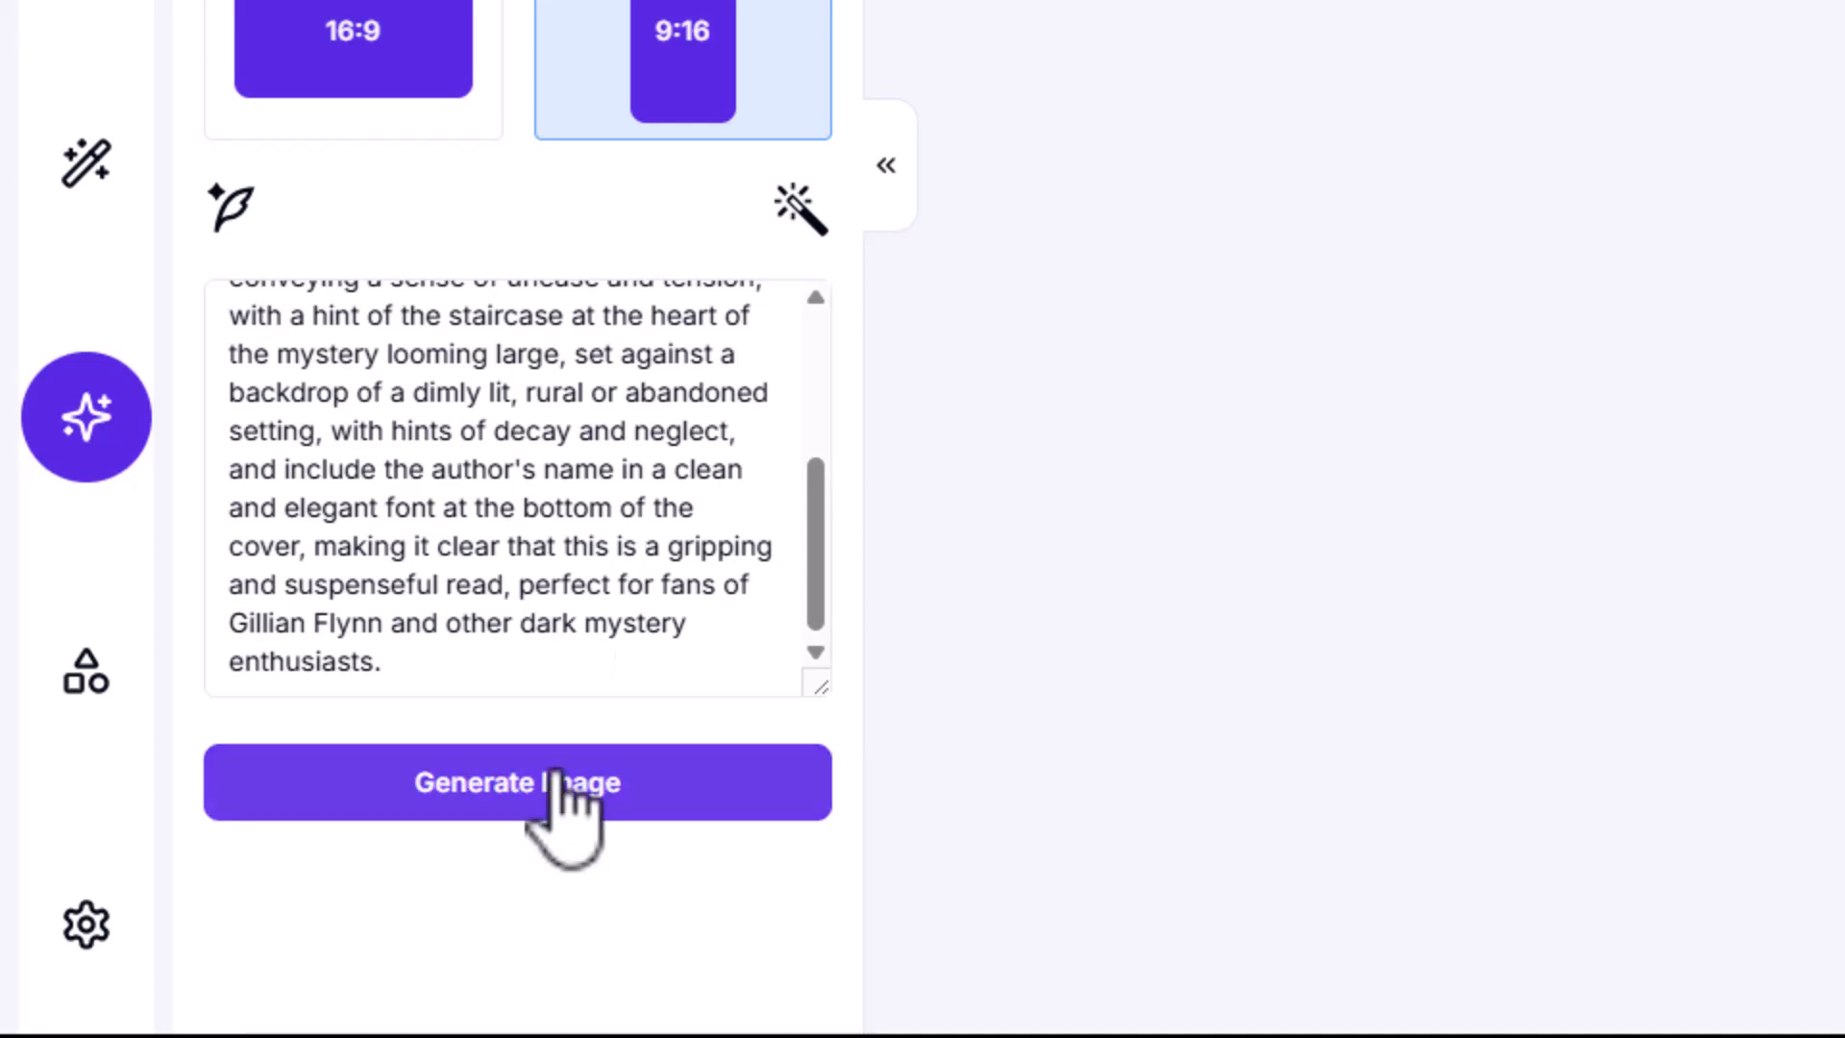
click(558, 780)
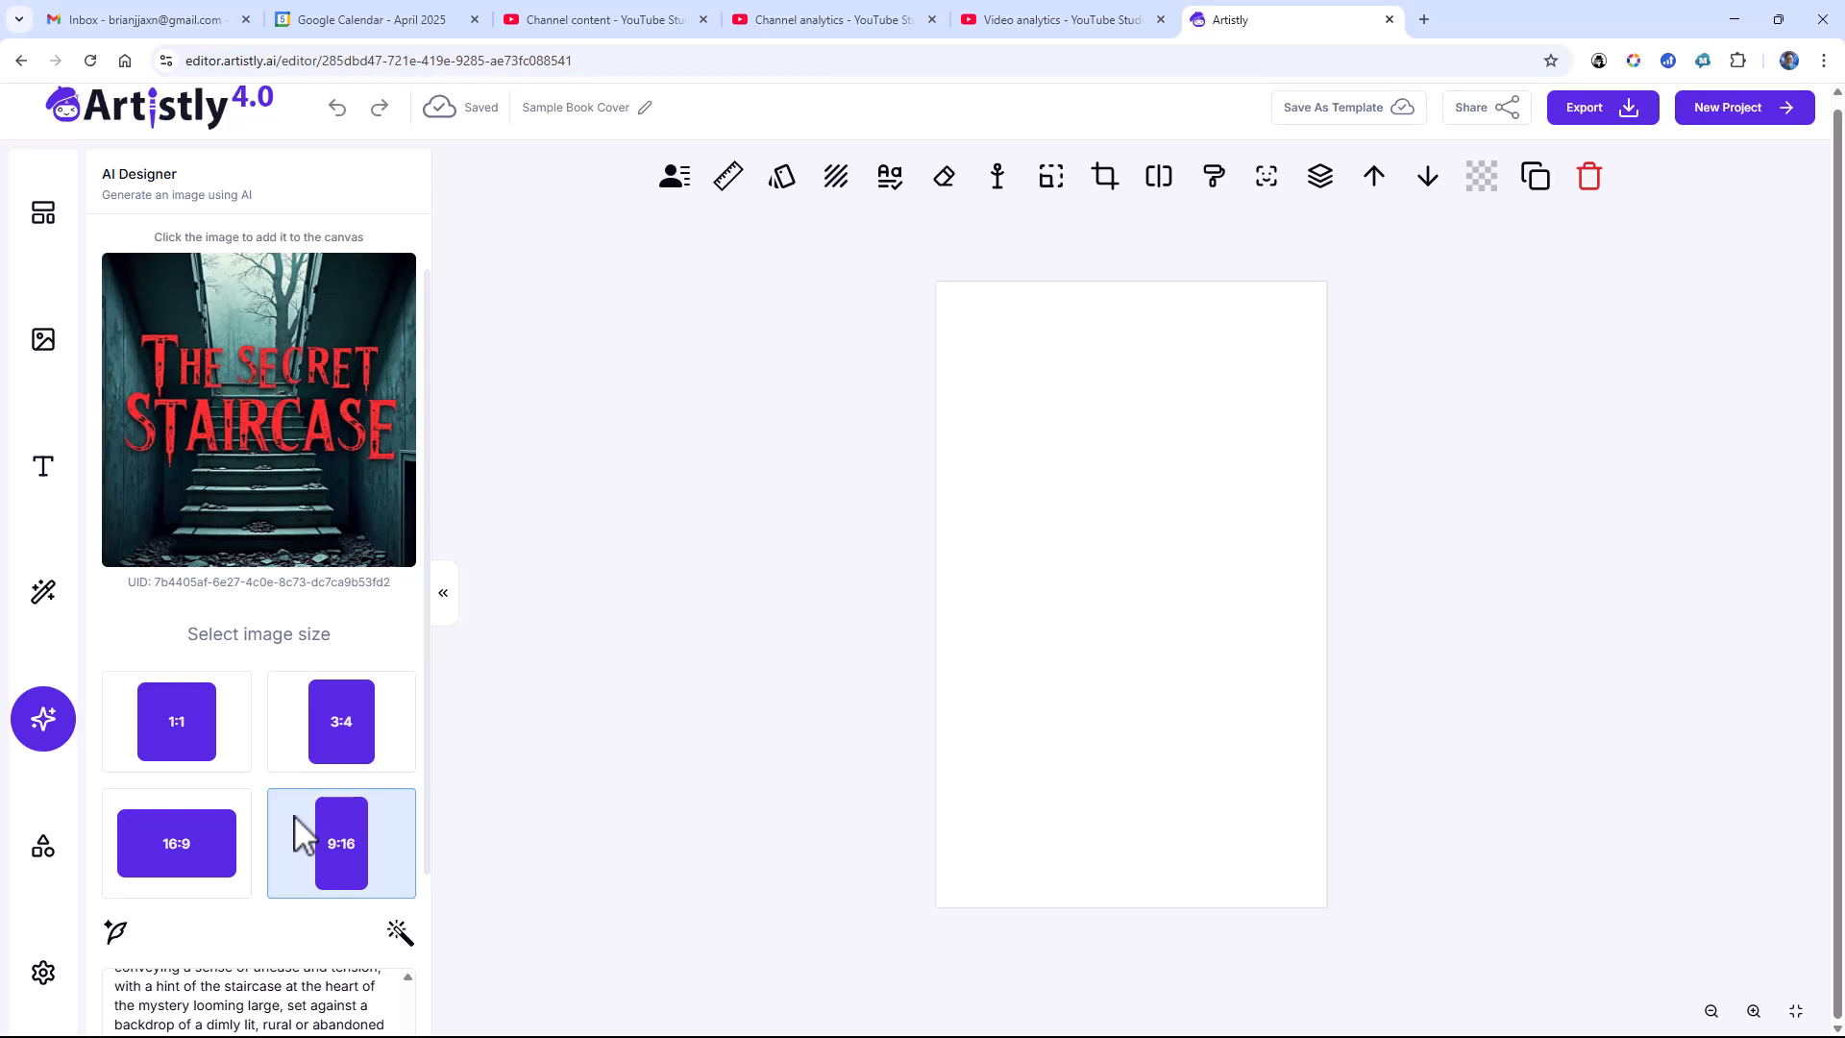
Step: Add the generated "The Secret Staircase" cover image to the canvas and save the project changes
click(243, 451)
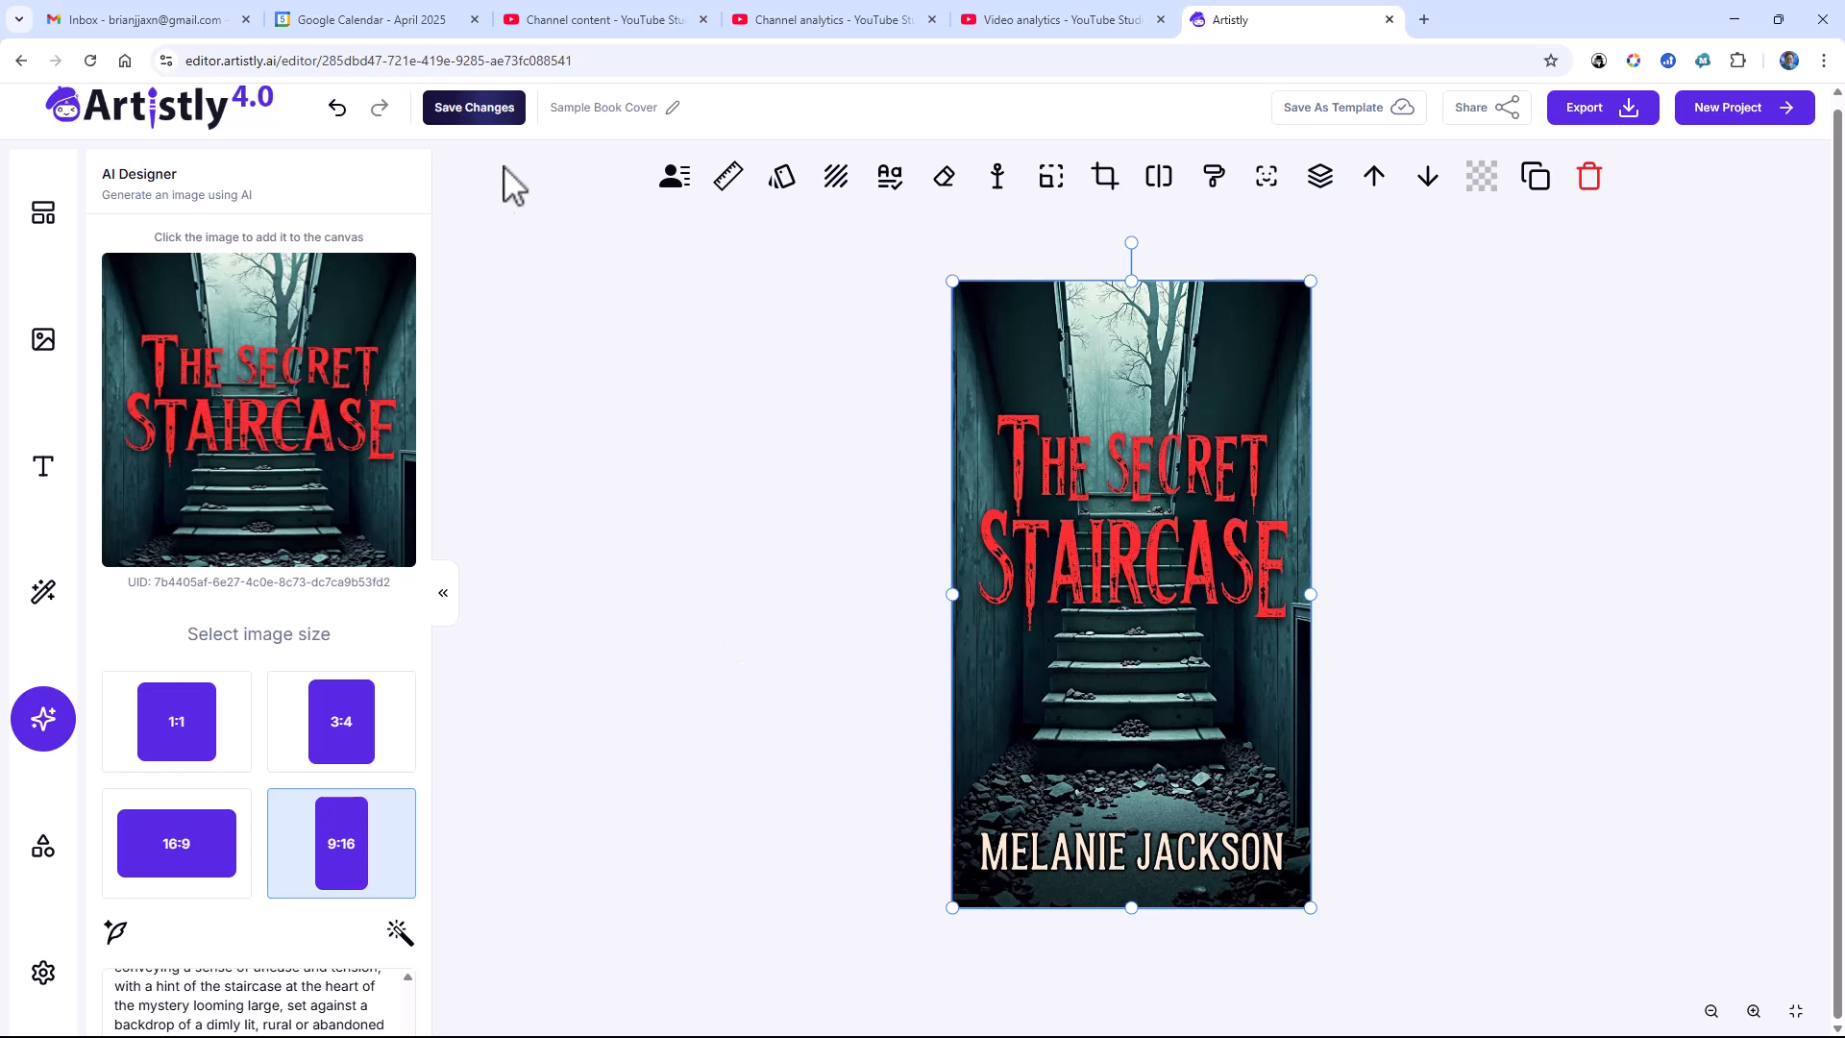
click(485, 112)
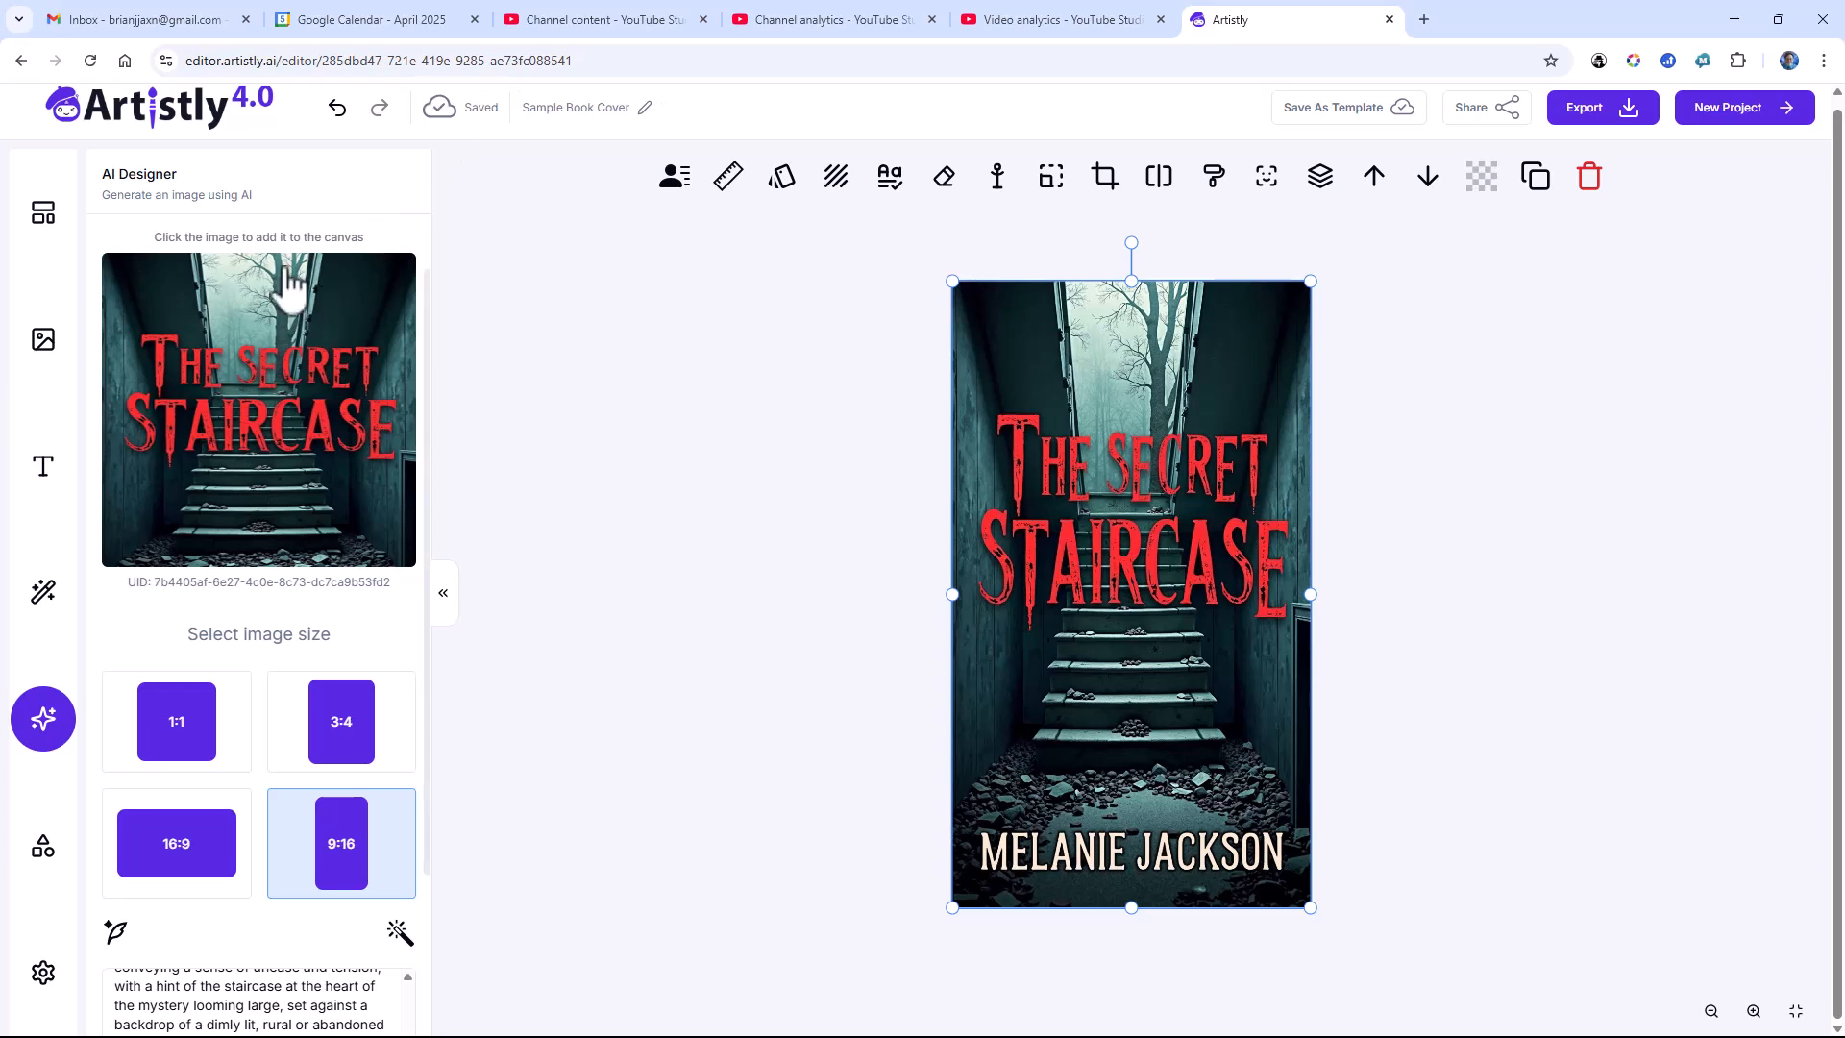
Step: Replace the canvas artwork with the "Moving Violtion" red convertible cover from the project's stored images
click(43, 341)
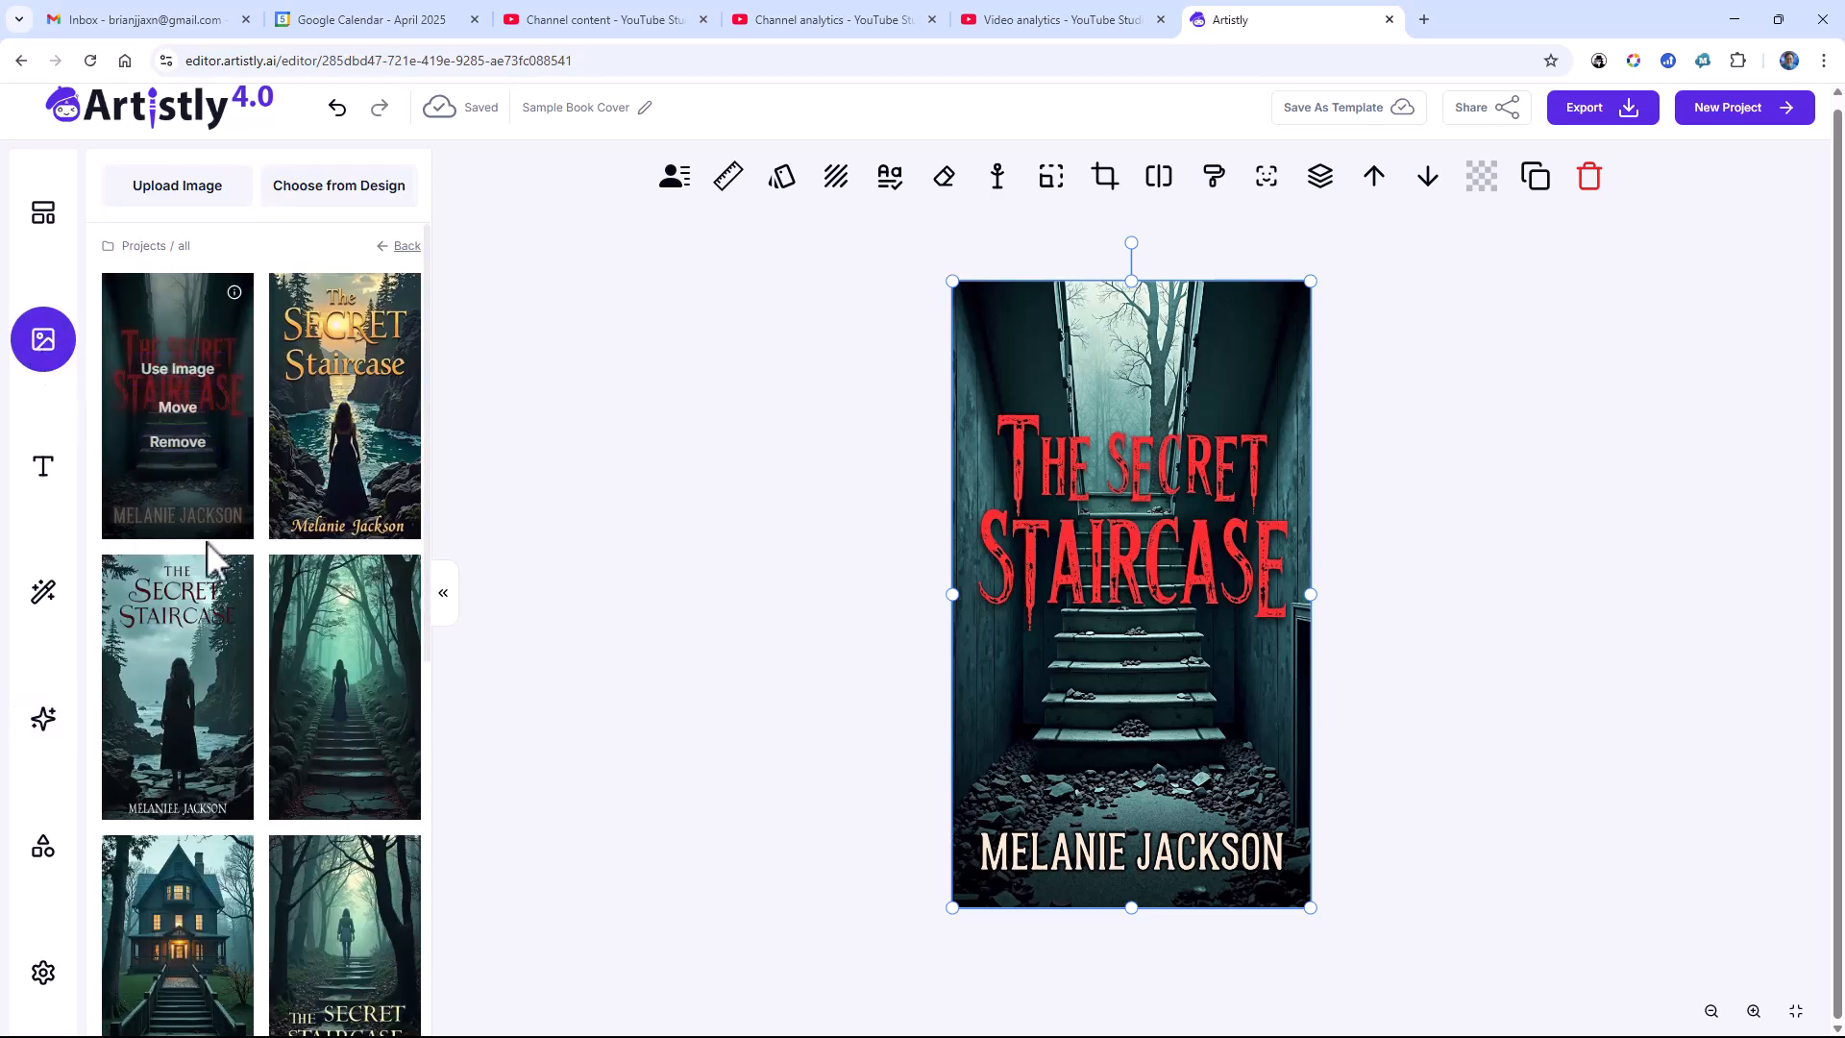
scroll(205, 540, down, 6)
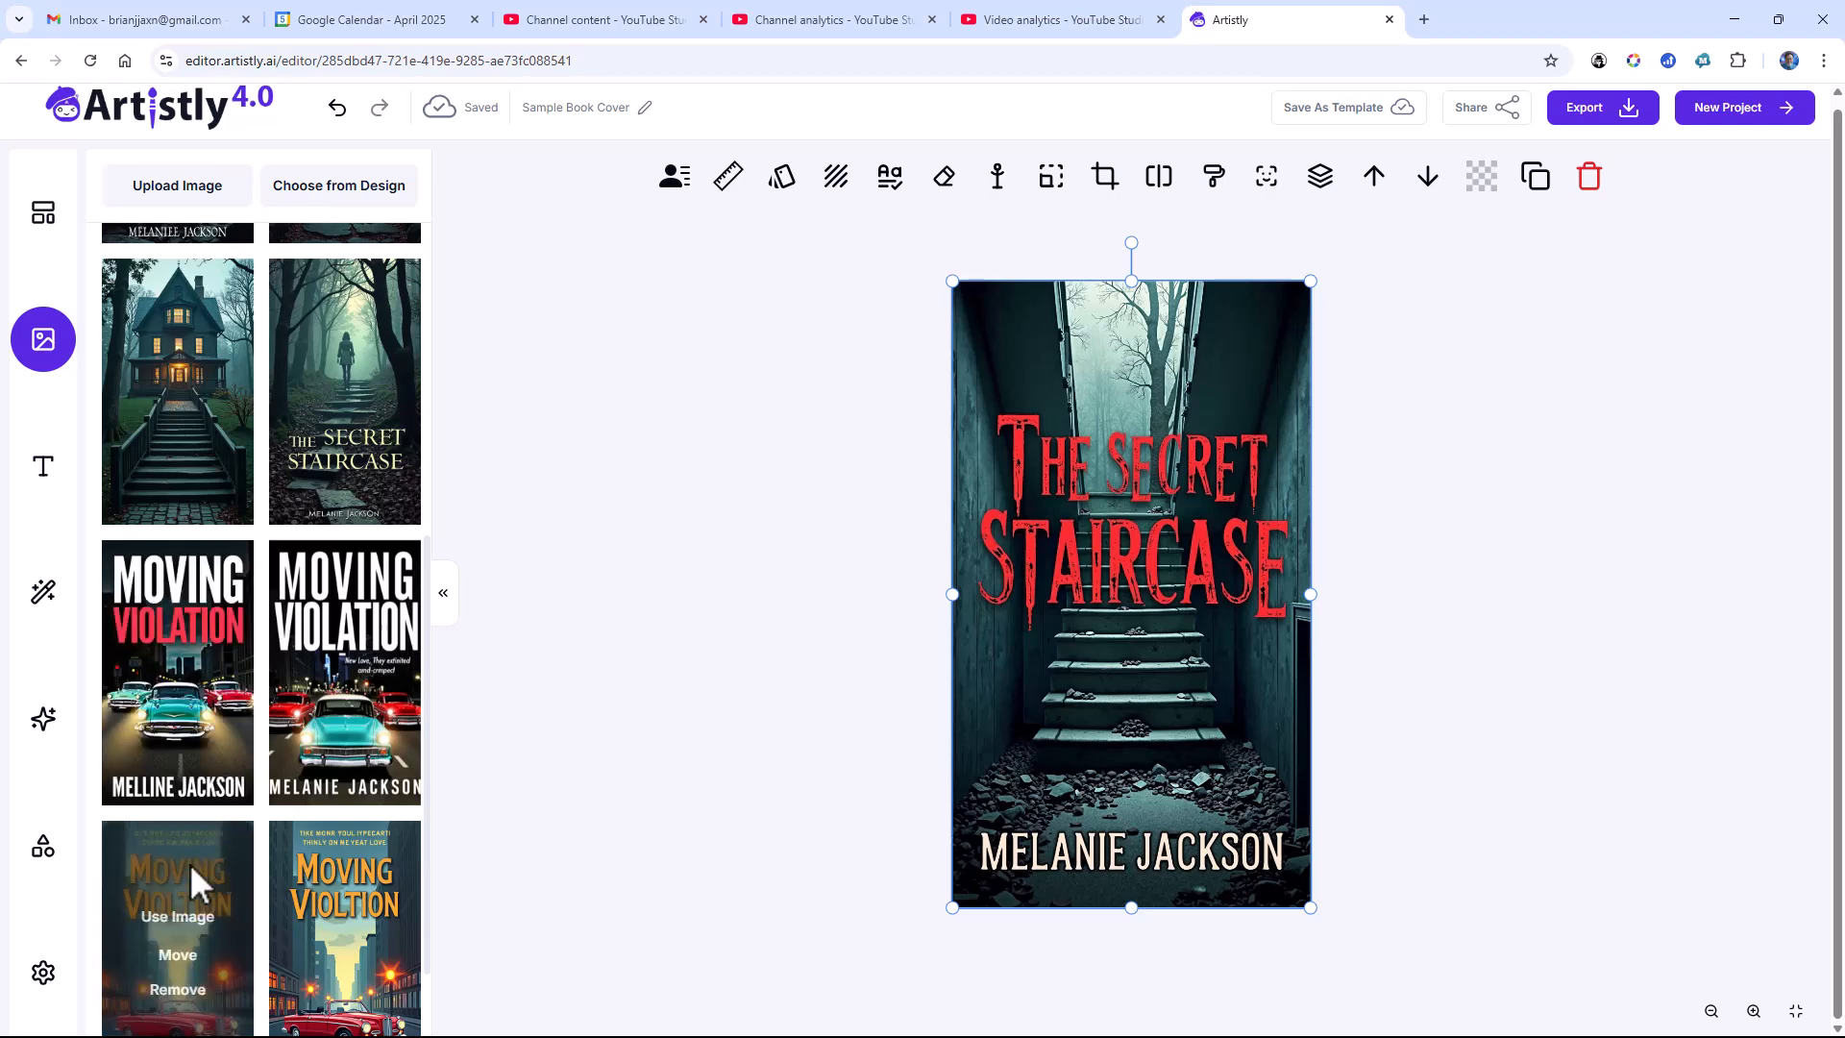
click(197, 921)
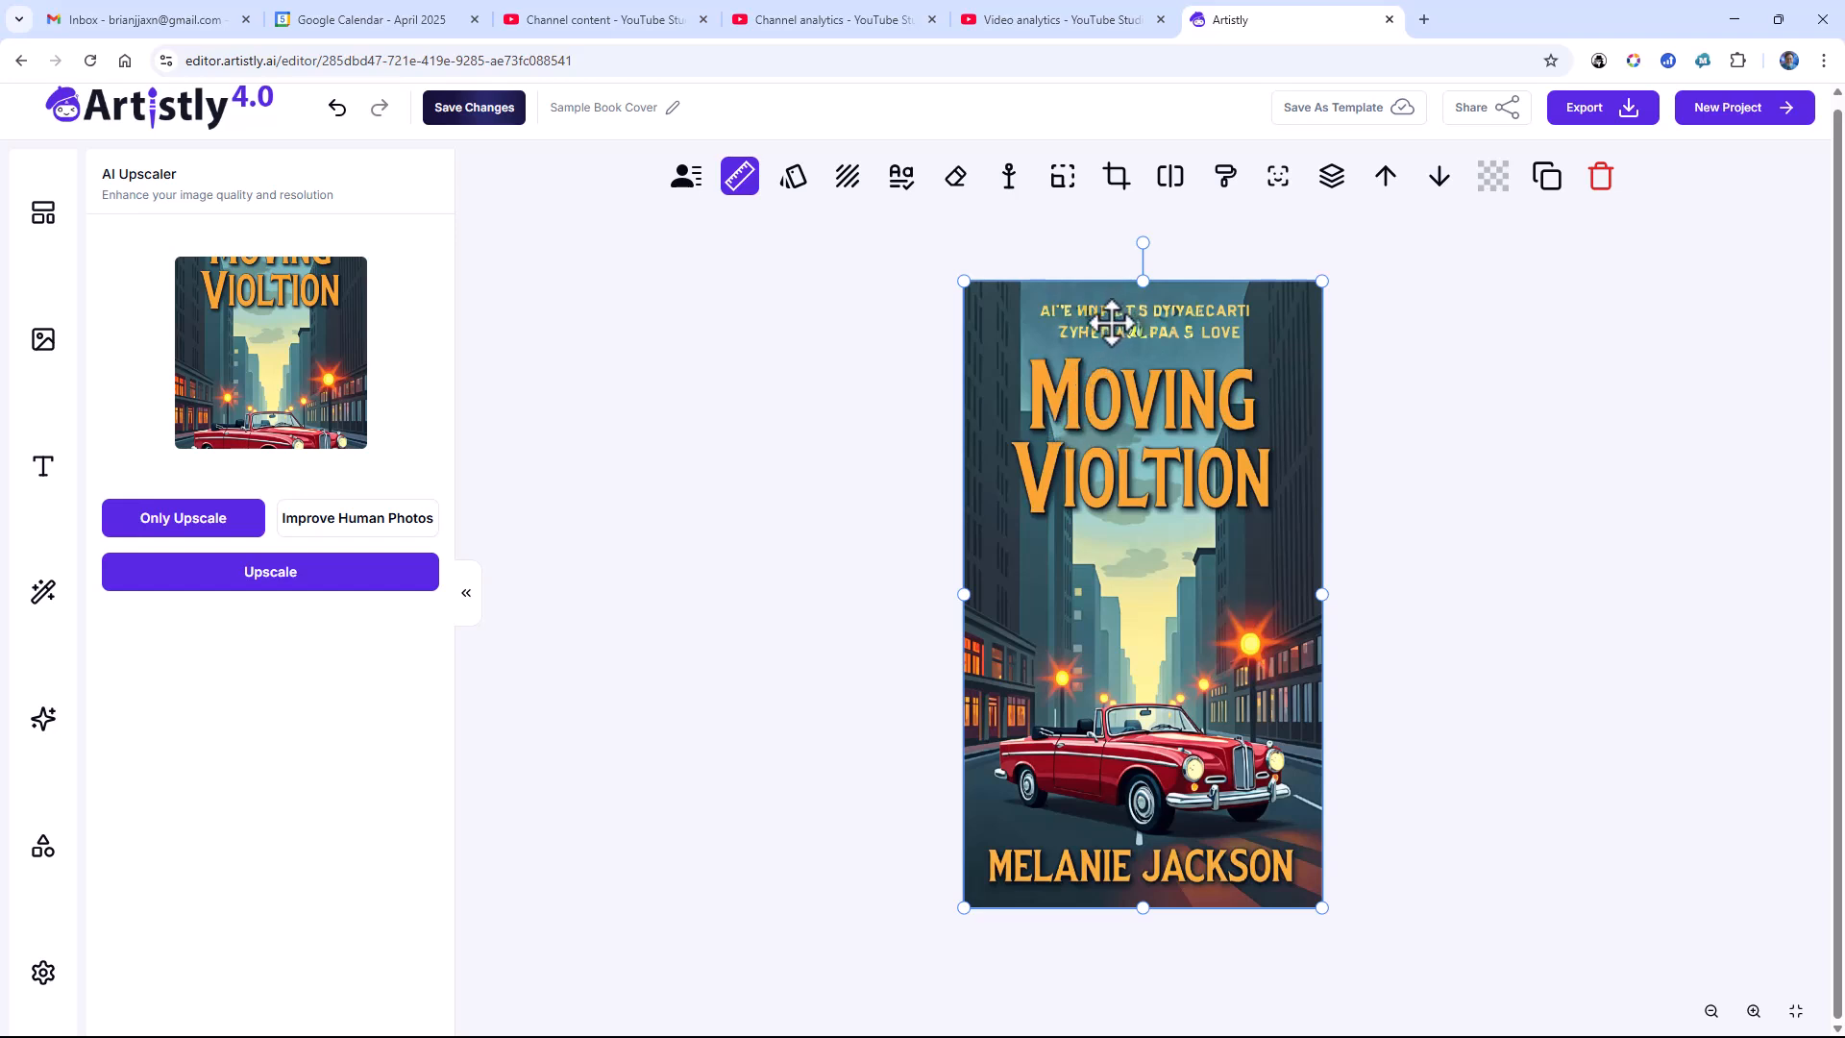
Step: Try to erase the garbled text lines above the "Moving Violtion" title with the Object Remover, leaving the result off the canvas
click(956, 189)
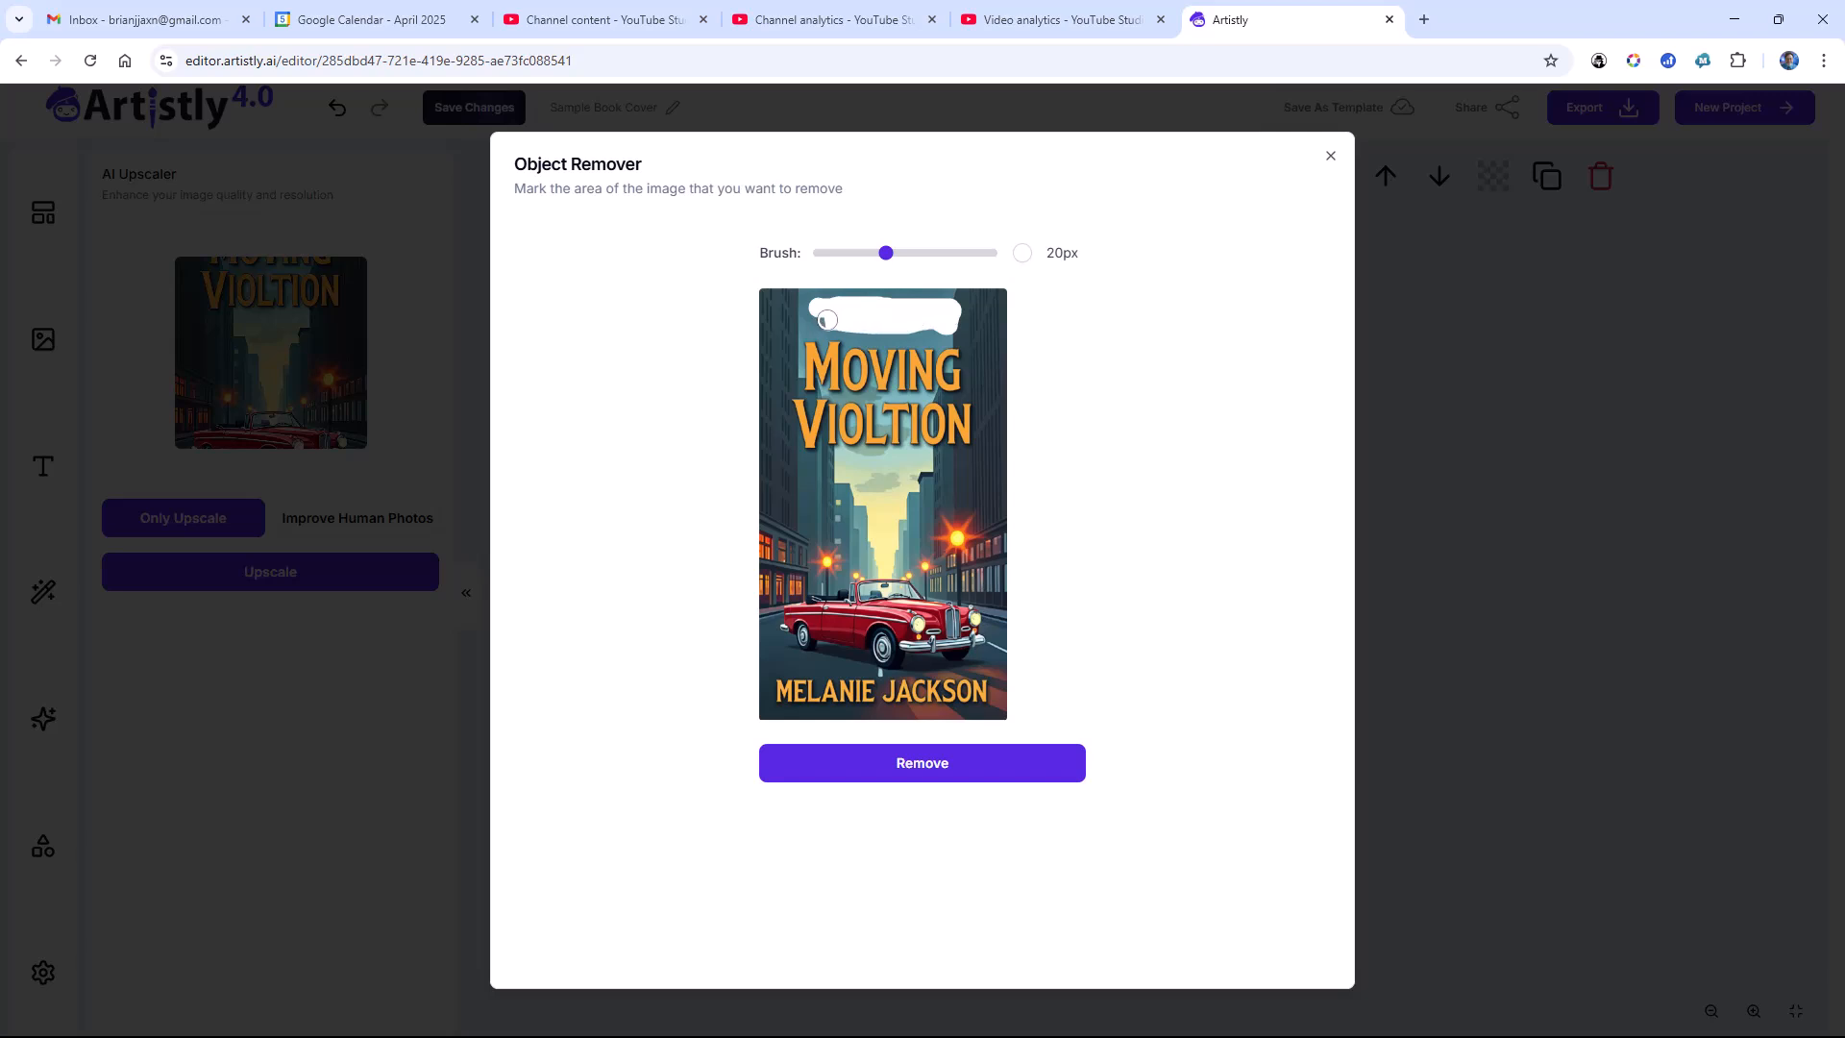
click(948, 765)
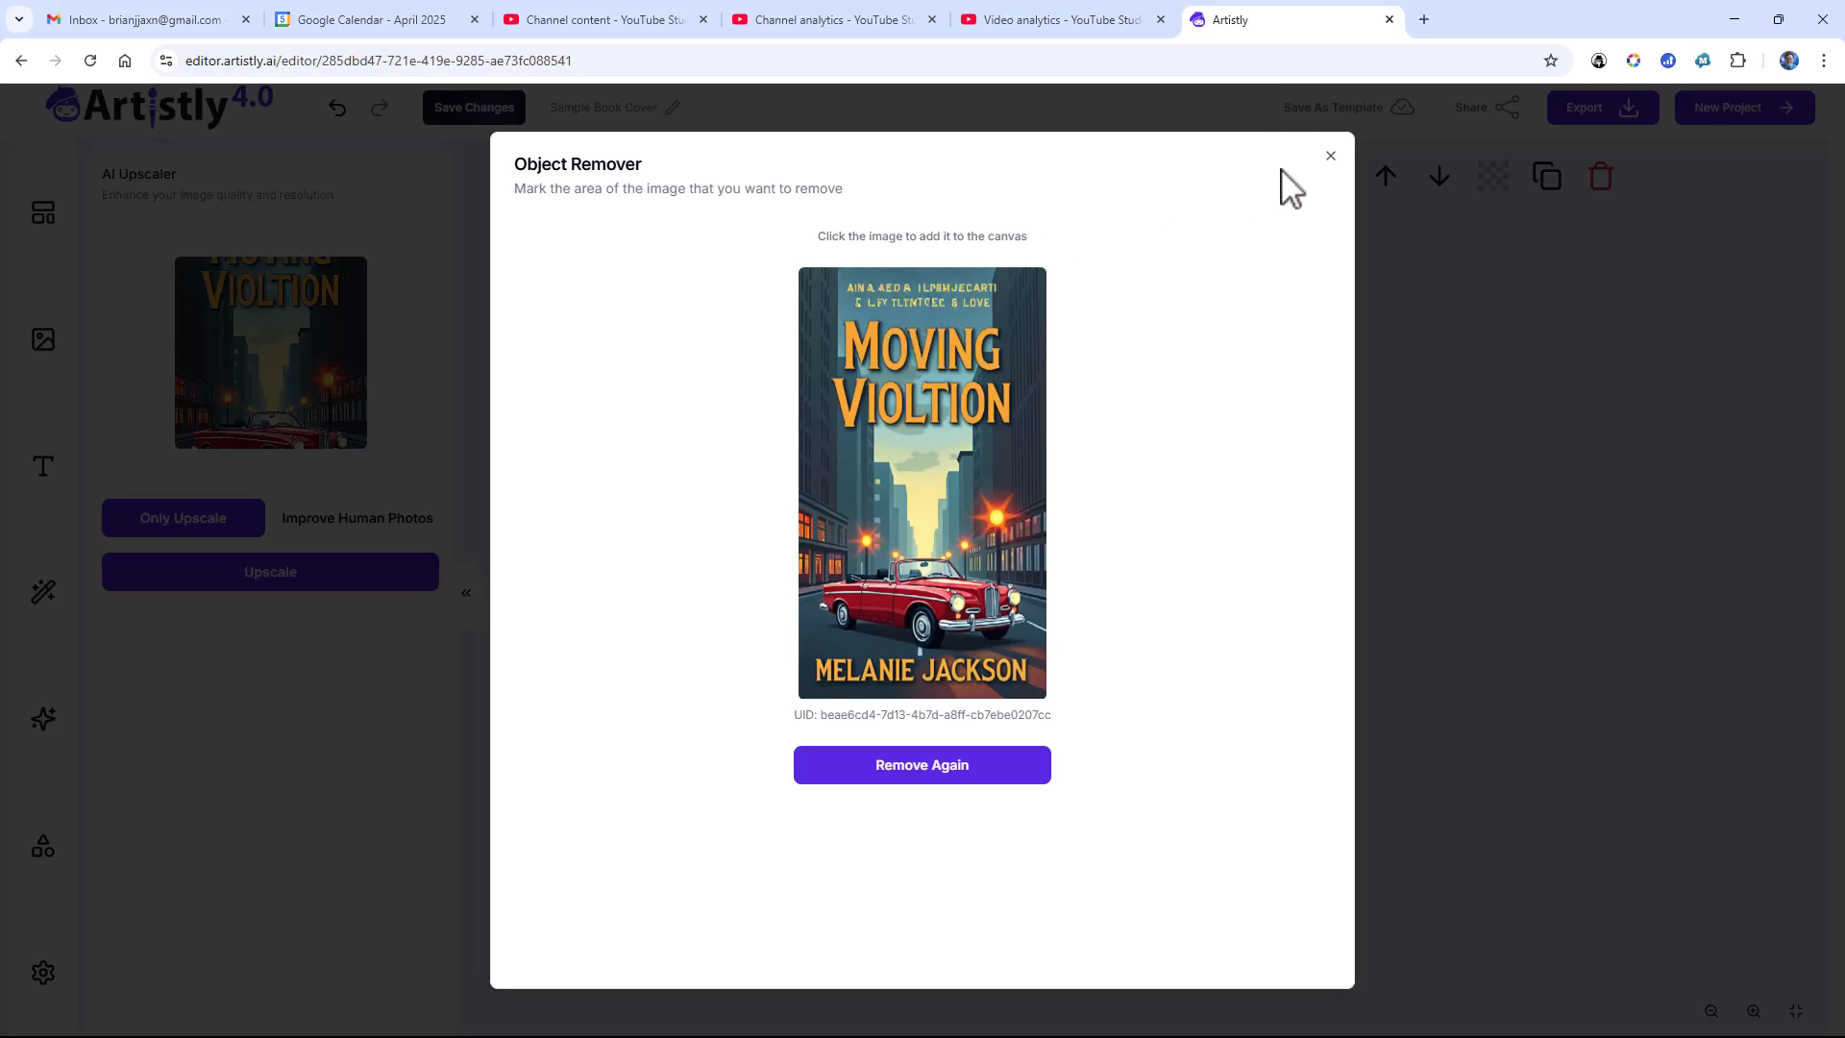
click(1330, 166)
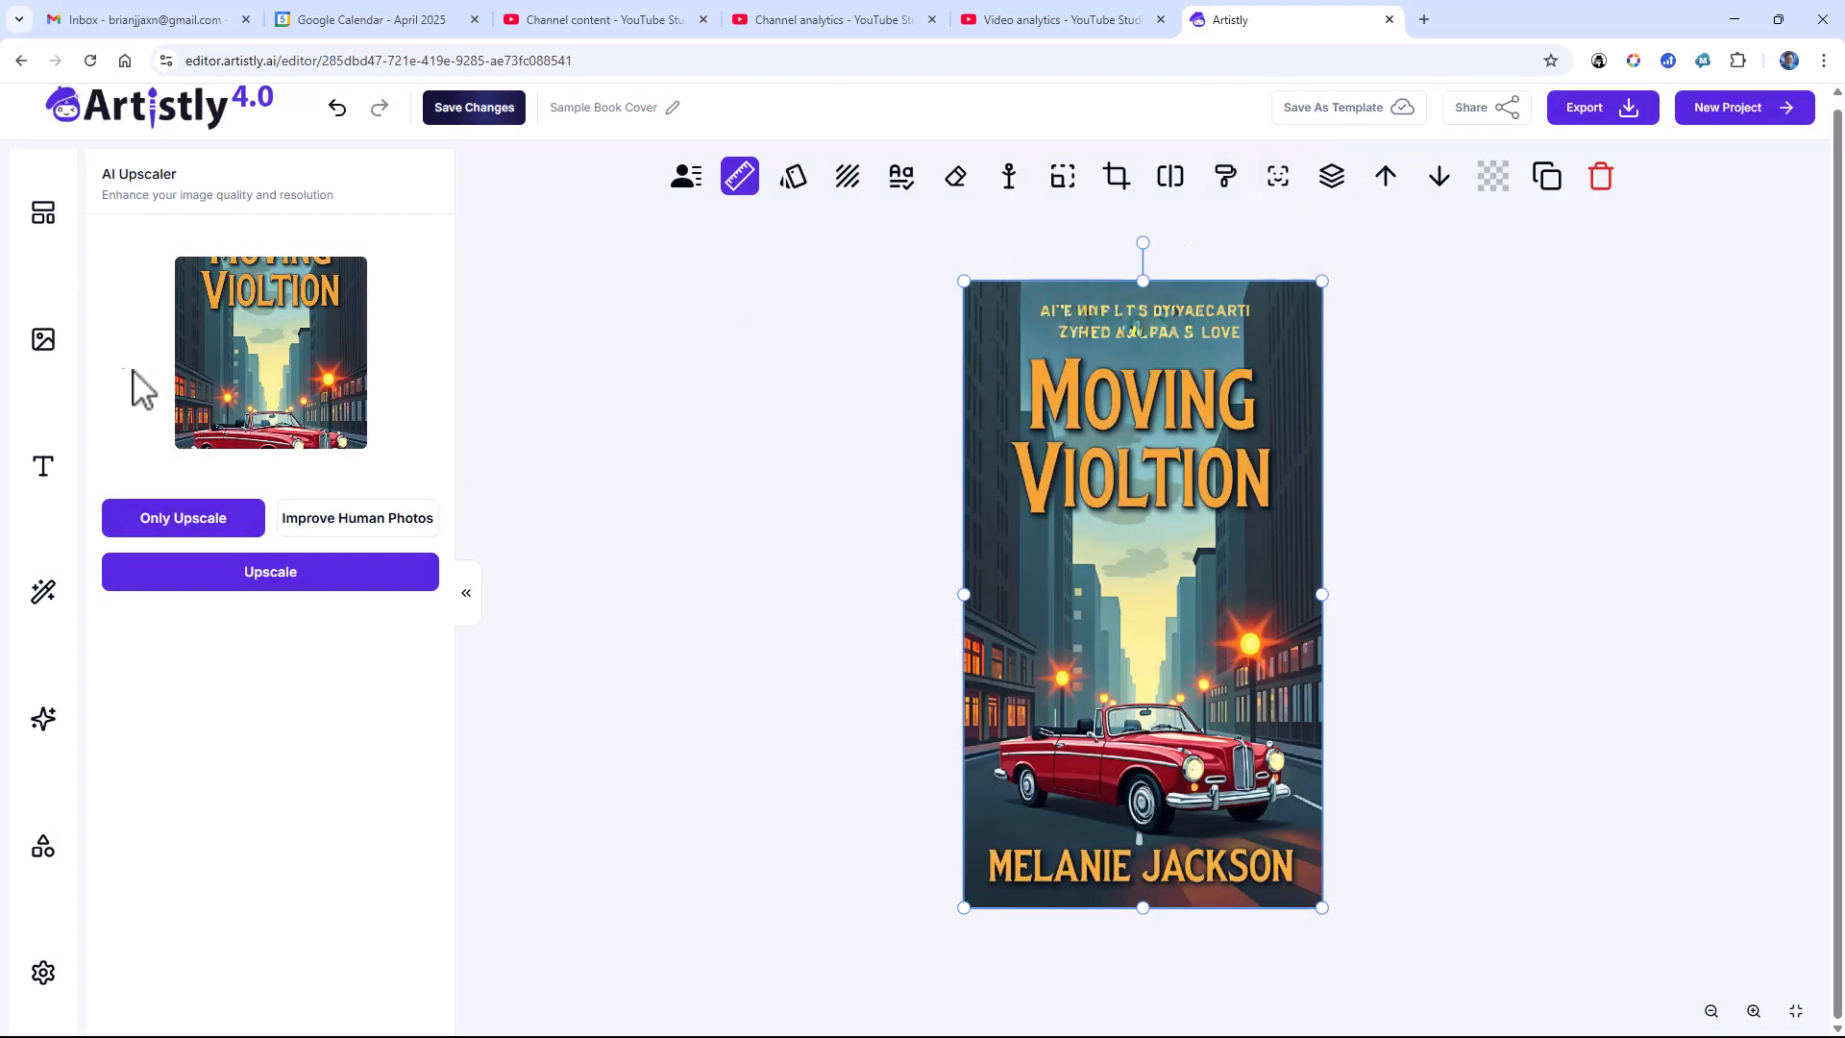
Step: Put the "The Secret Staircase" cover with the red title back on the canvas and reopen the AI Designer
click(43, 341)
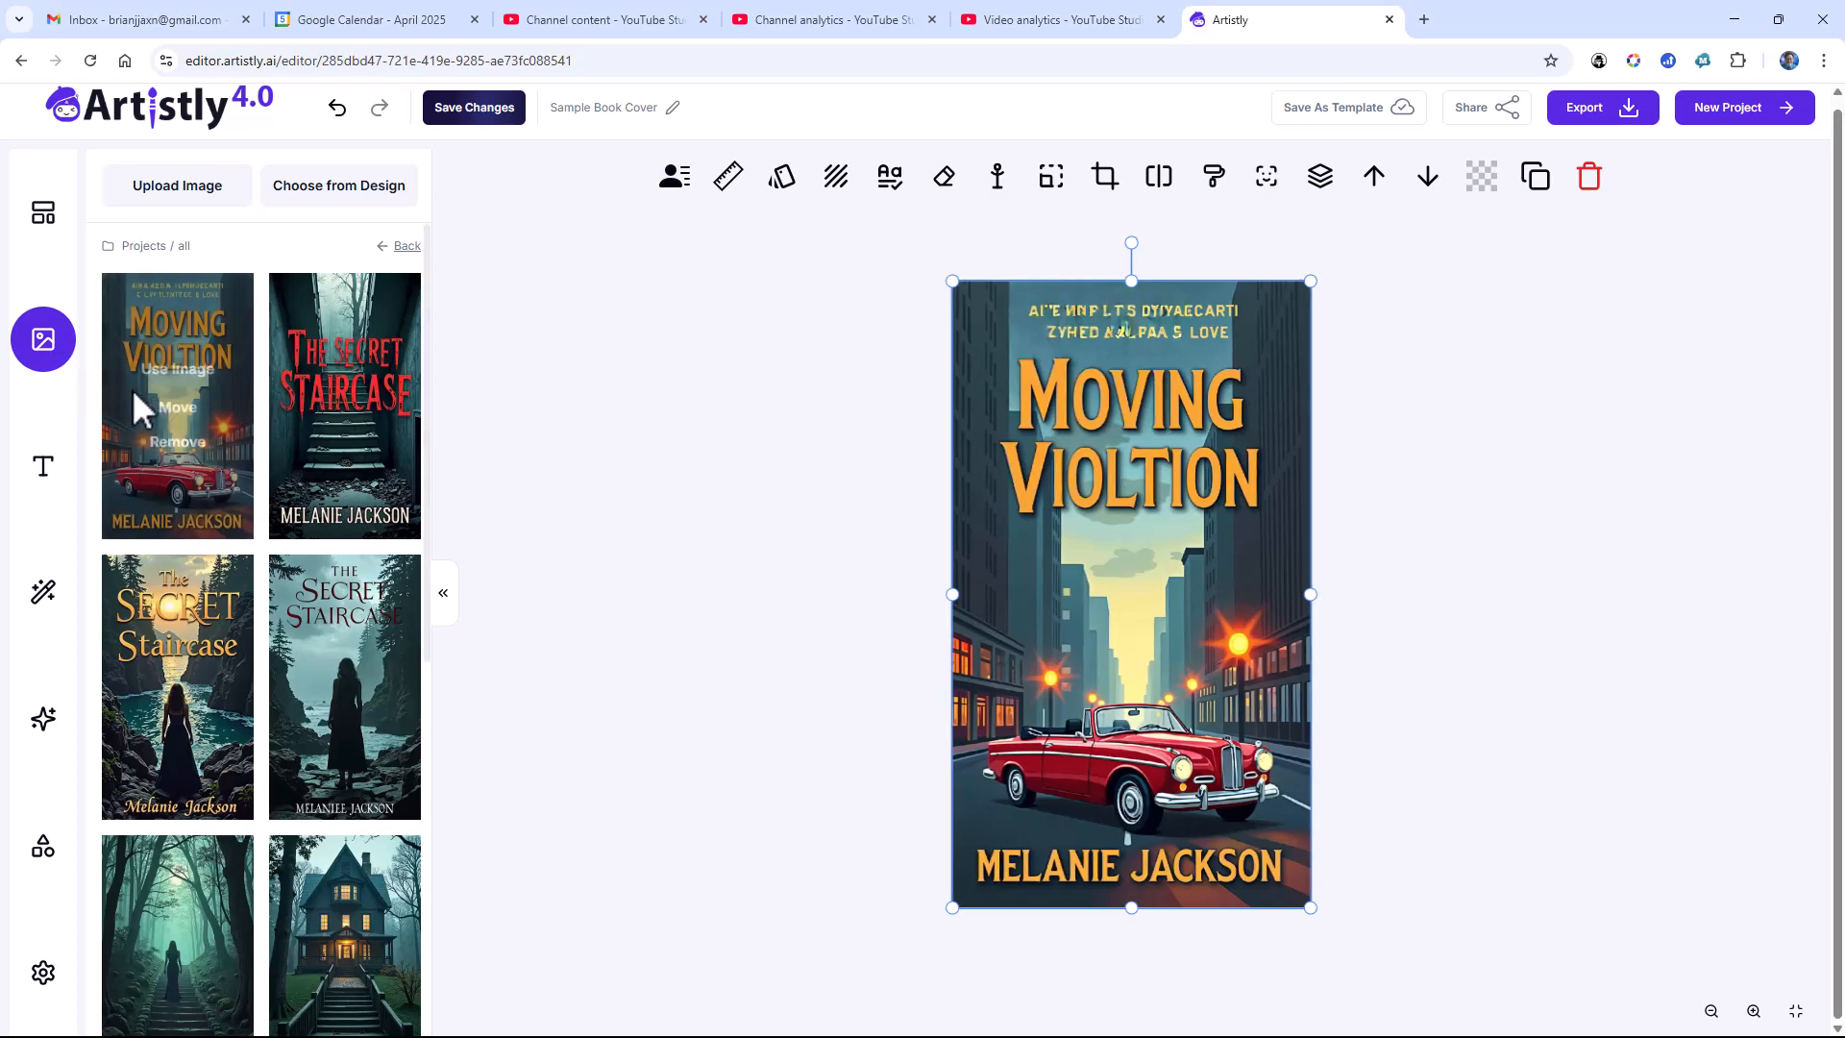
mouse_move(307, 429)
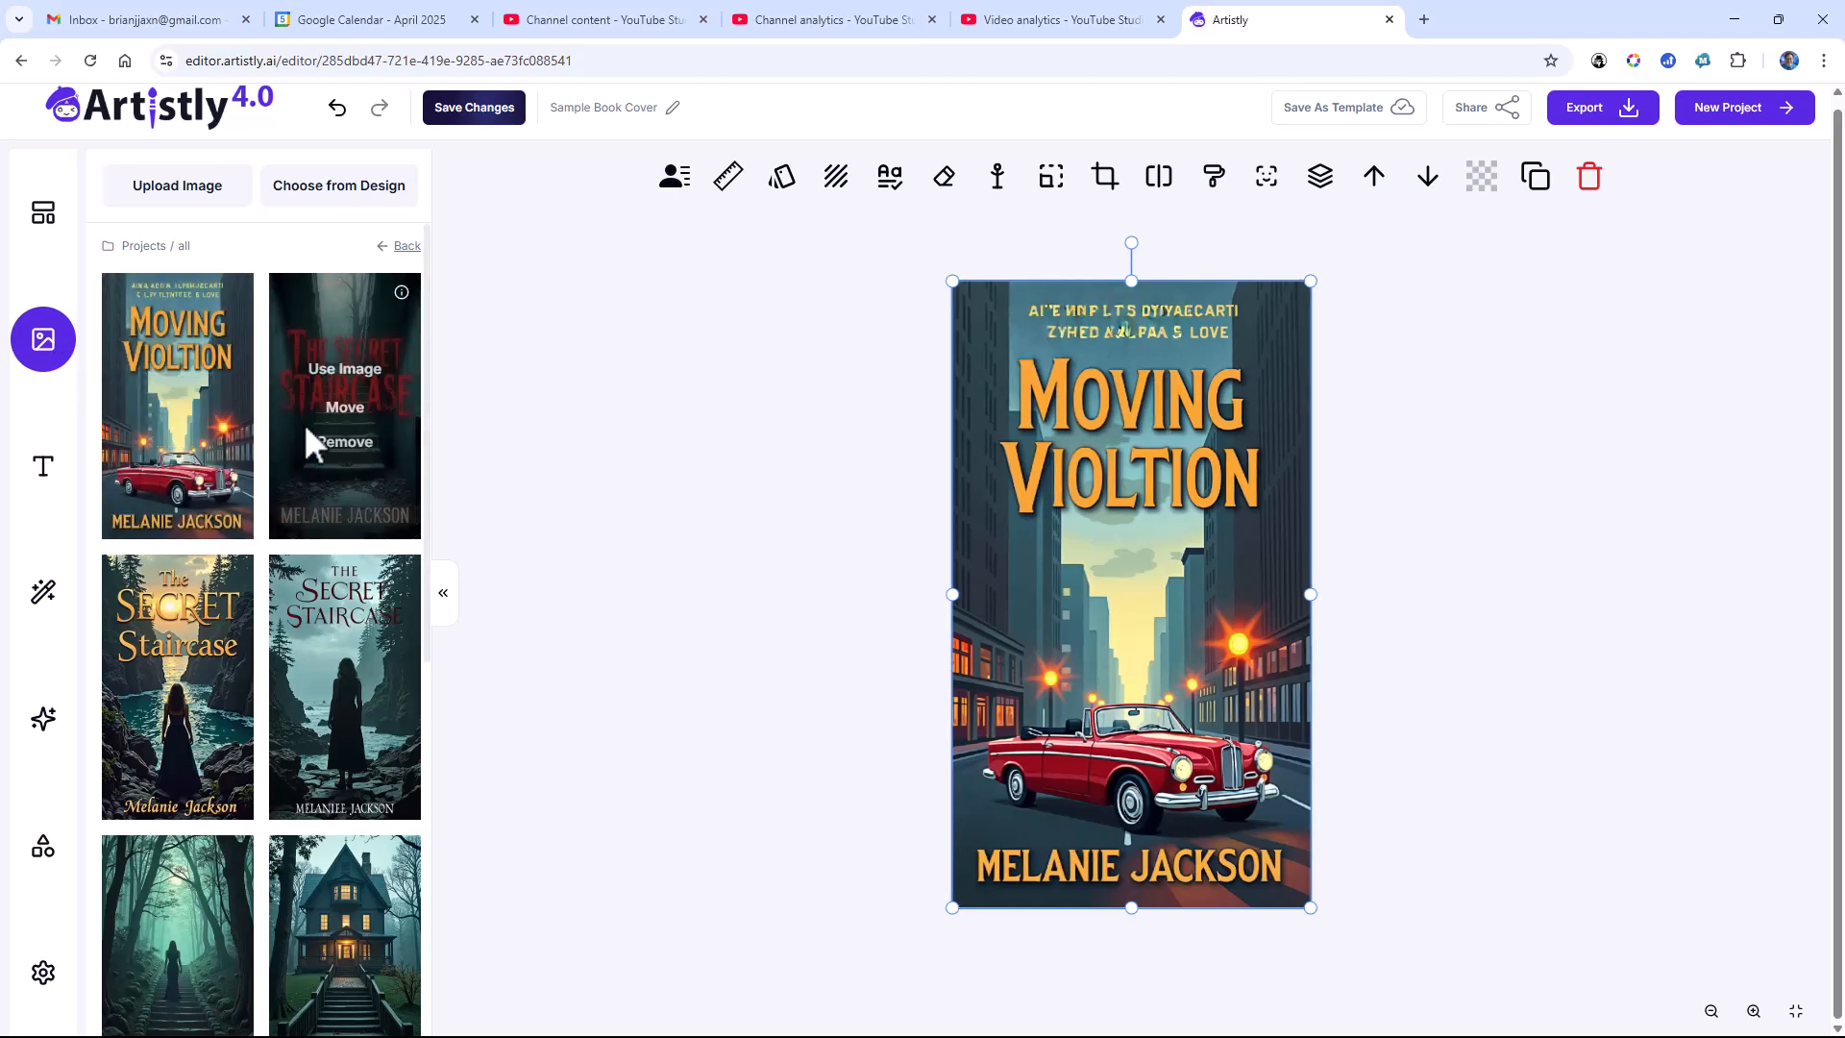
click(343, 372)
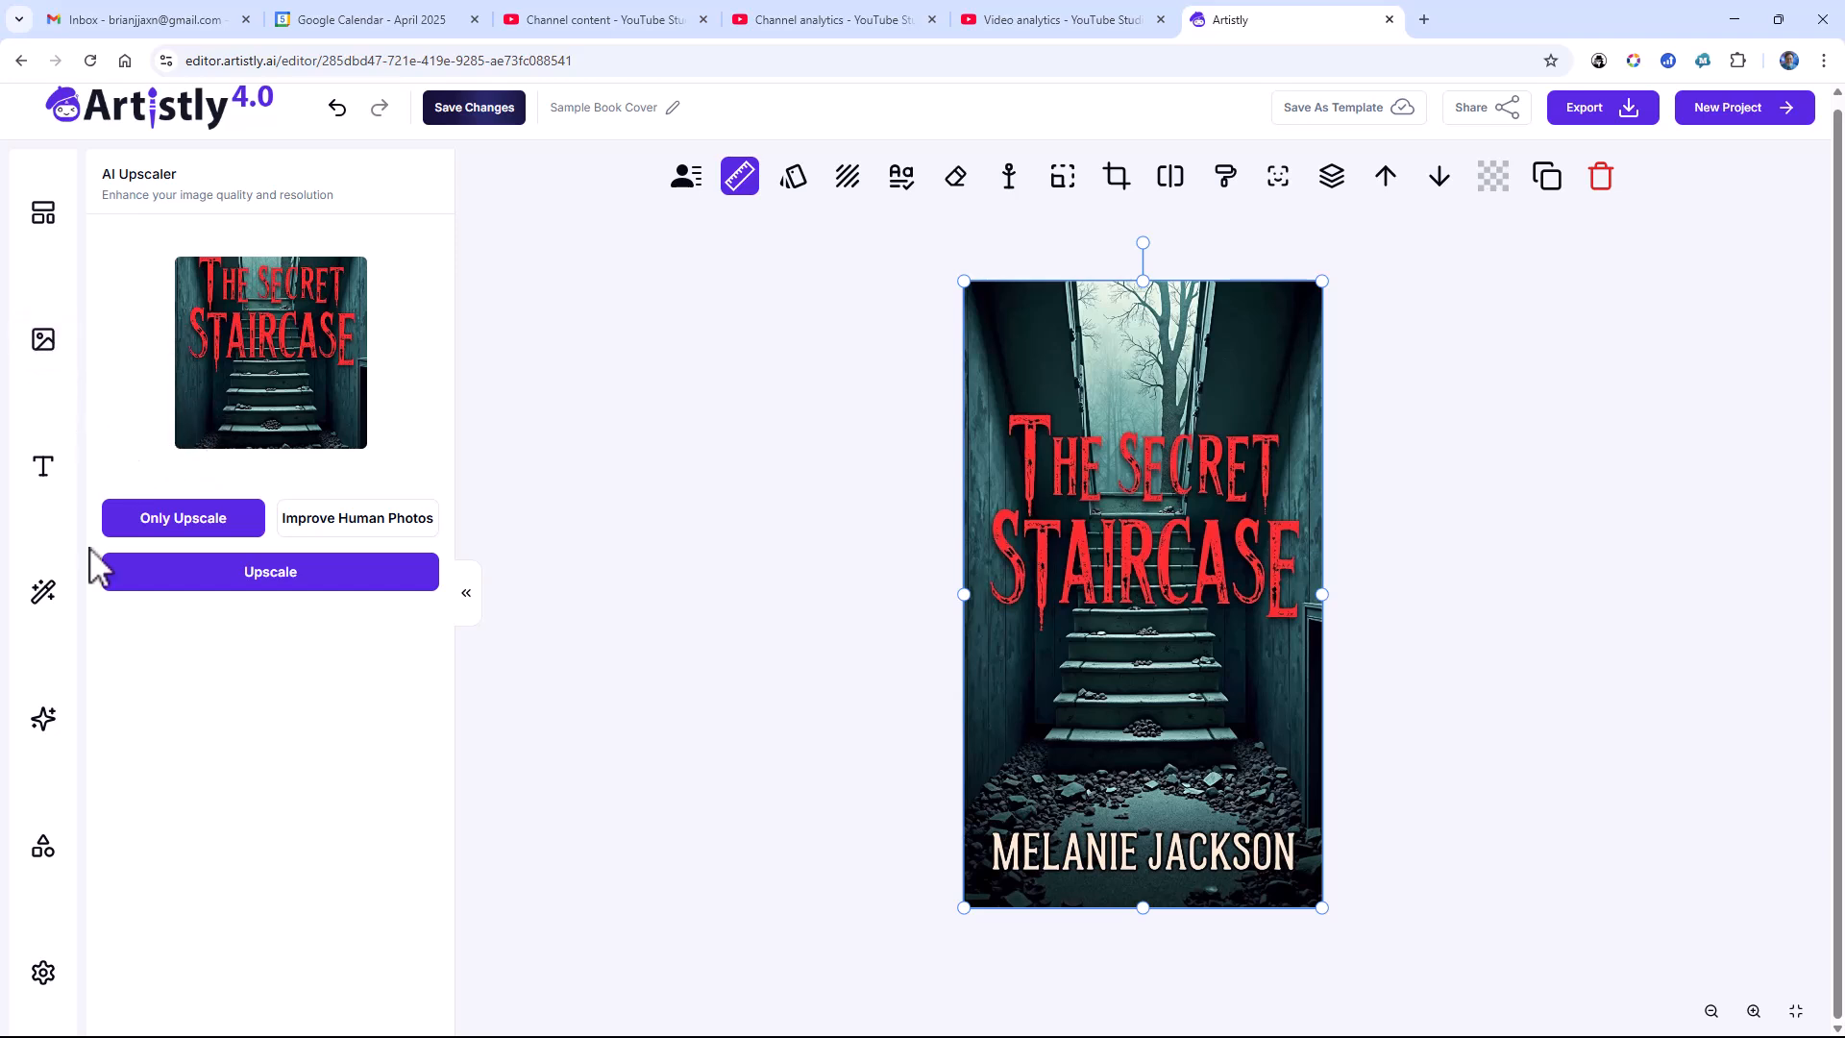
click(67, 718)
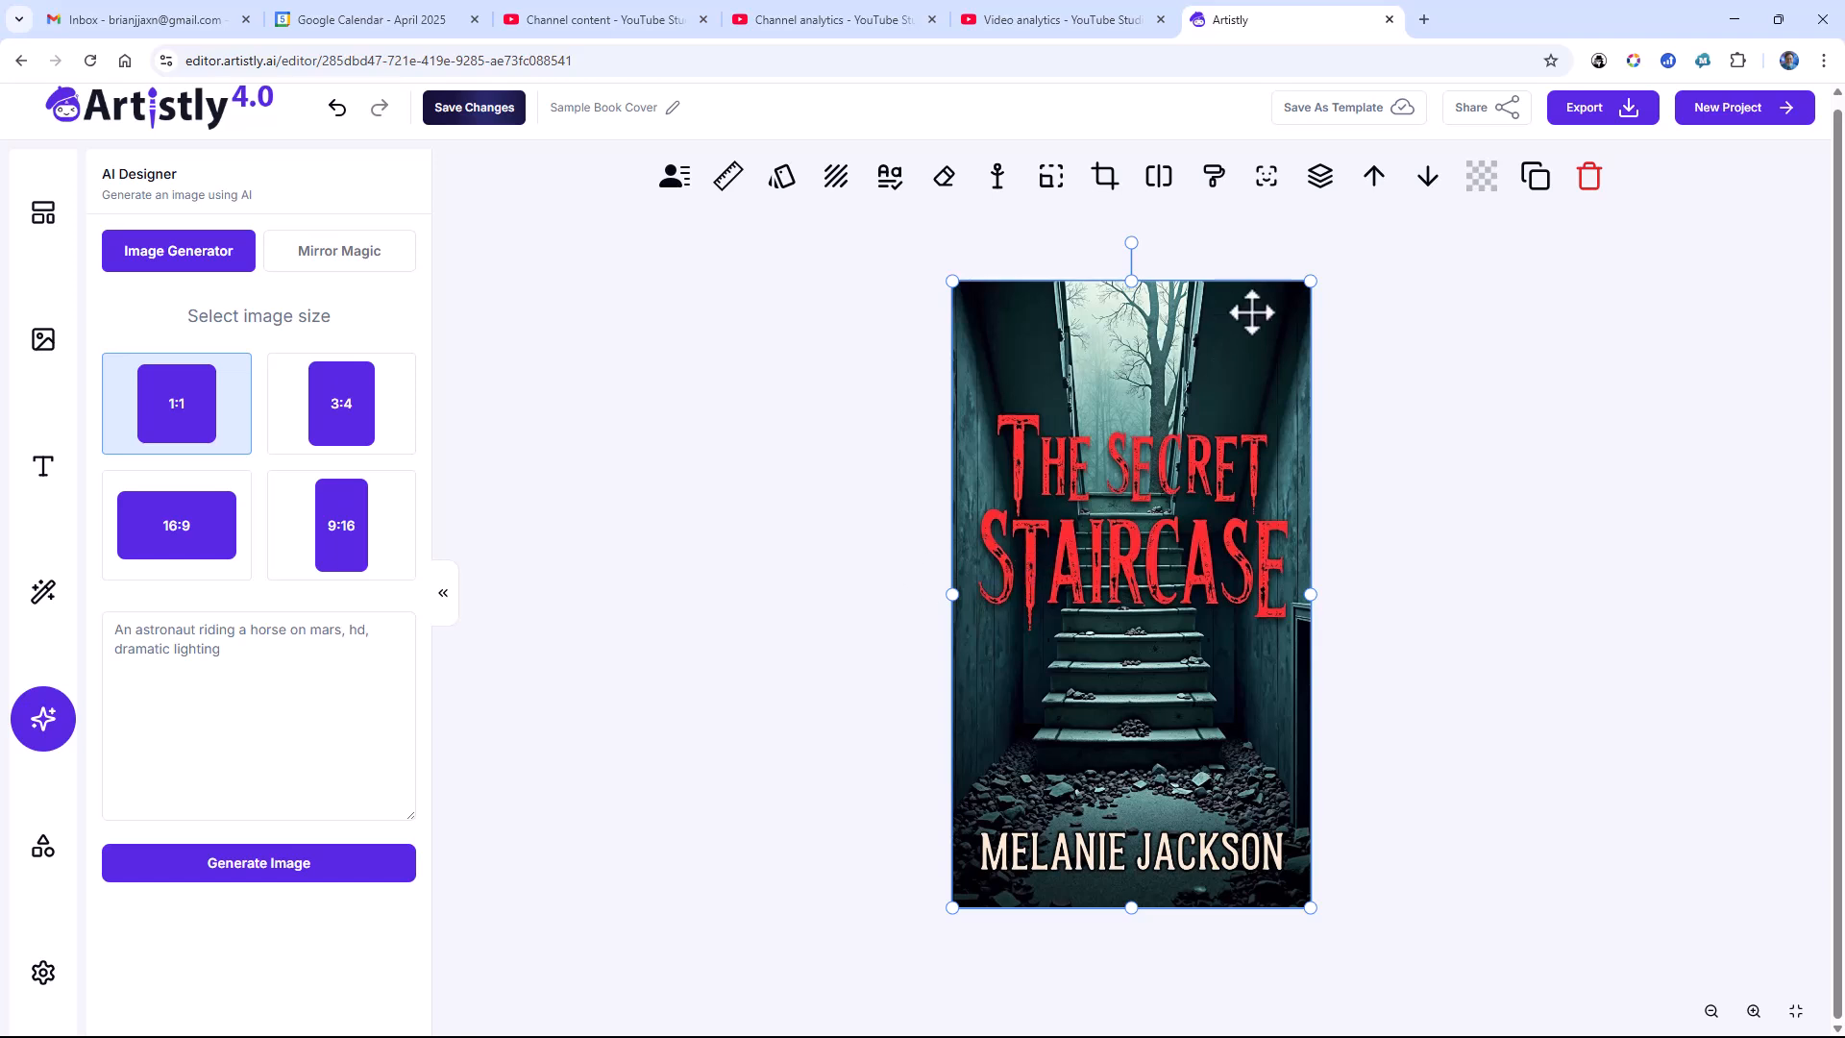
Step: Export the cover as the PNG file "Sample Book Cover.png" to Downloads and save the project changes
click(1585, 115)
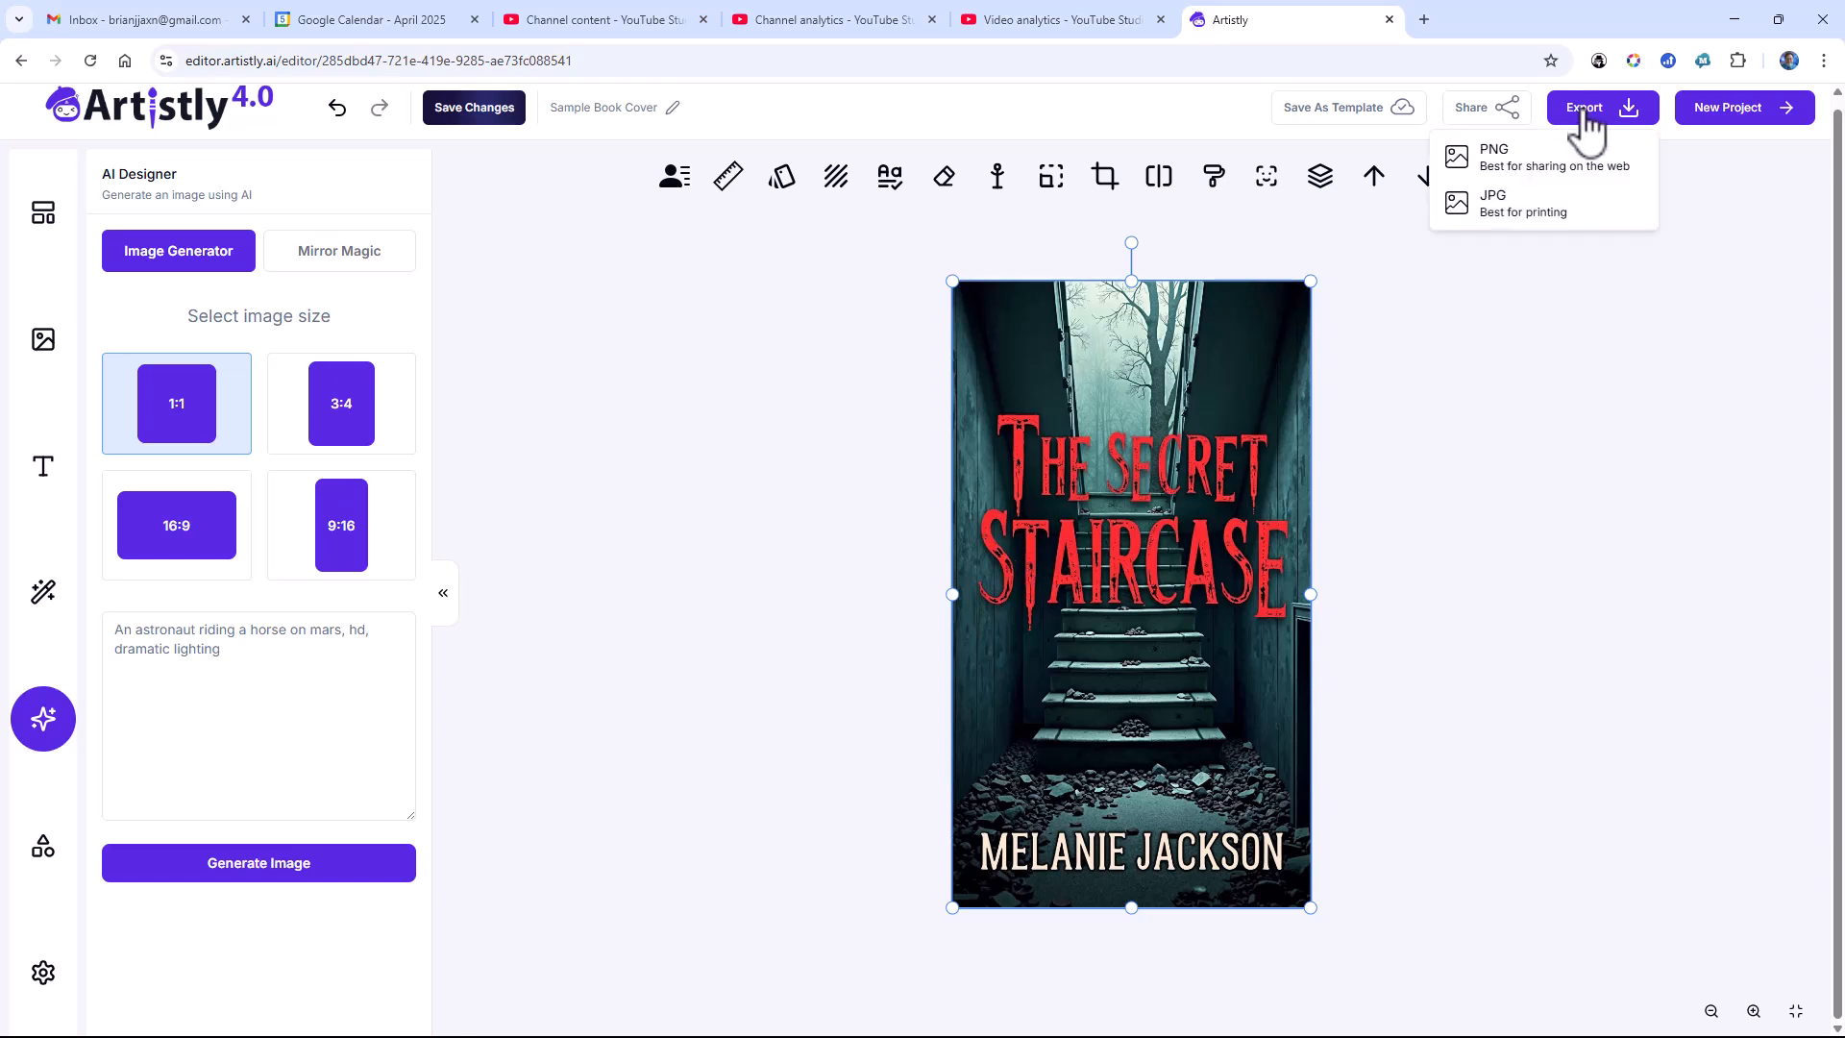
click(1540, 168)
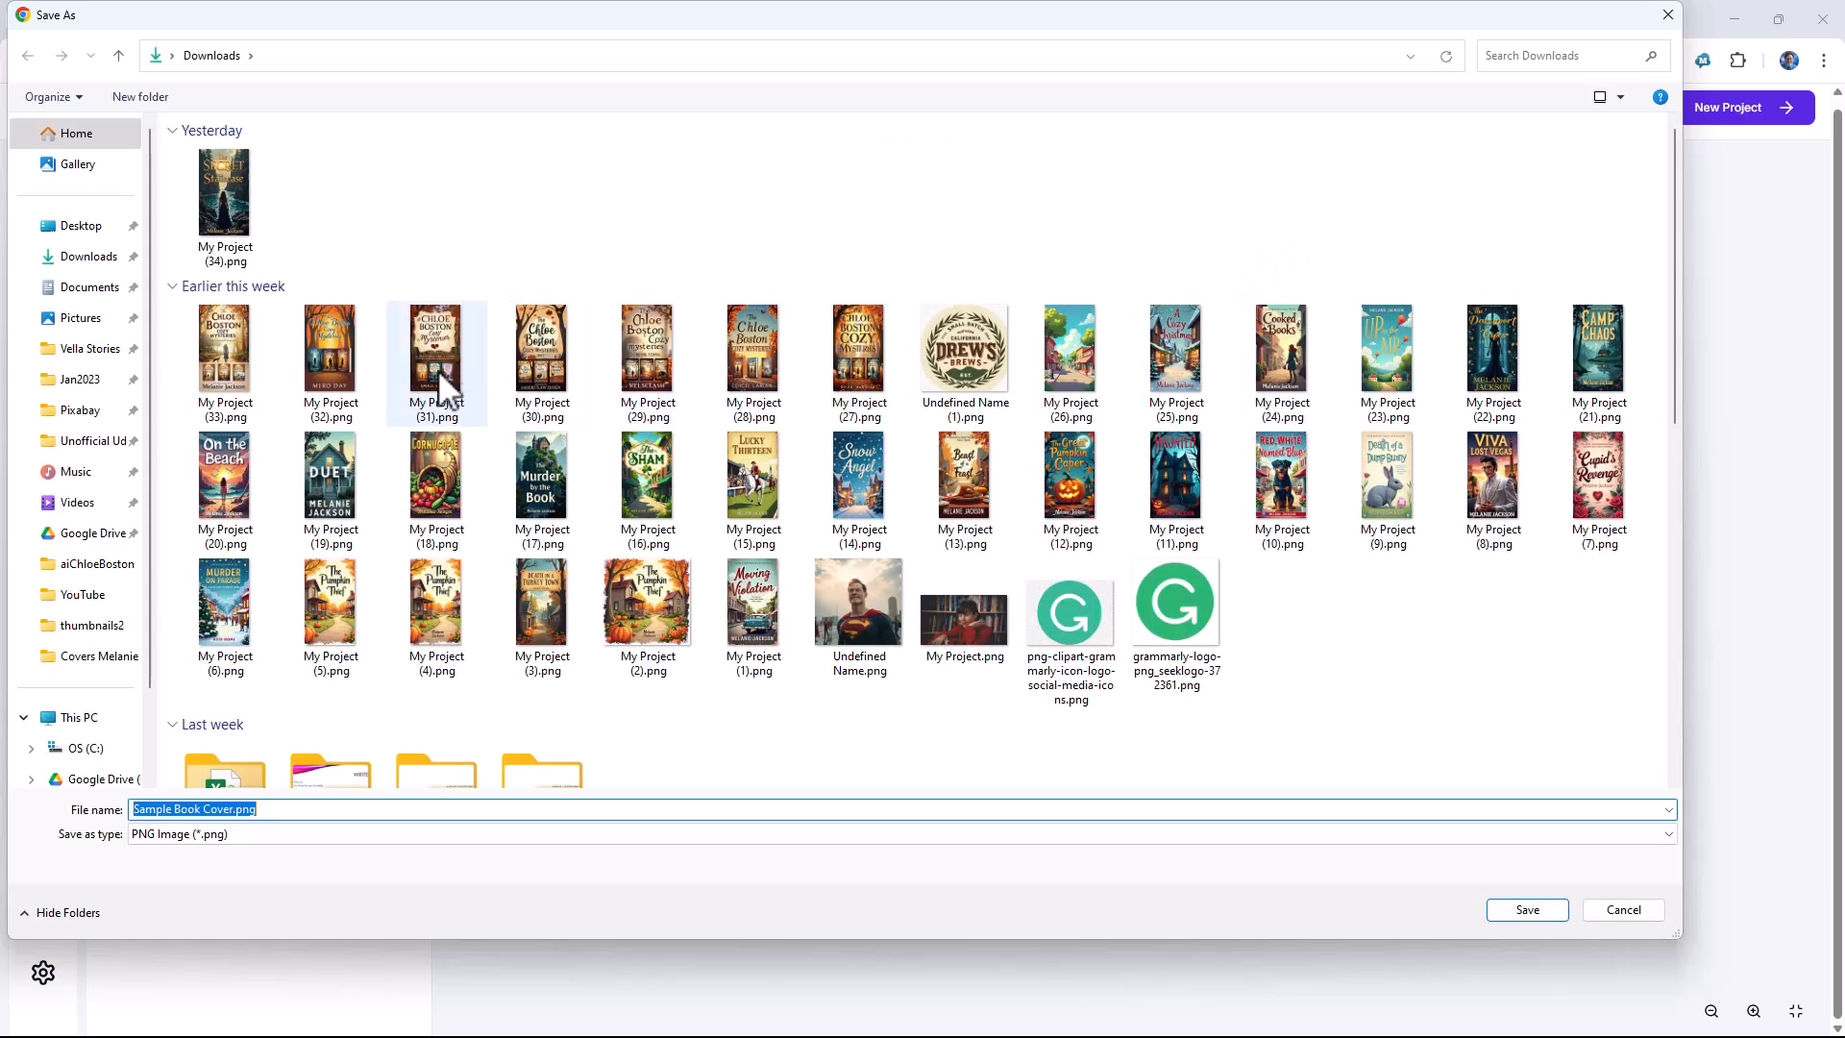
click(1528, 907)
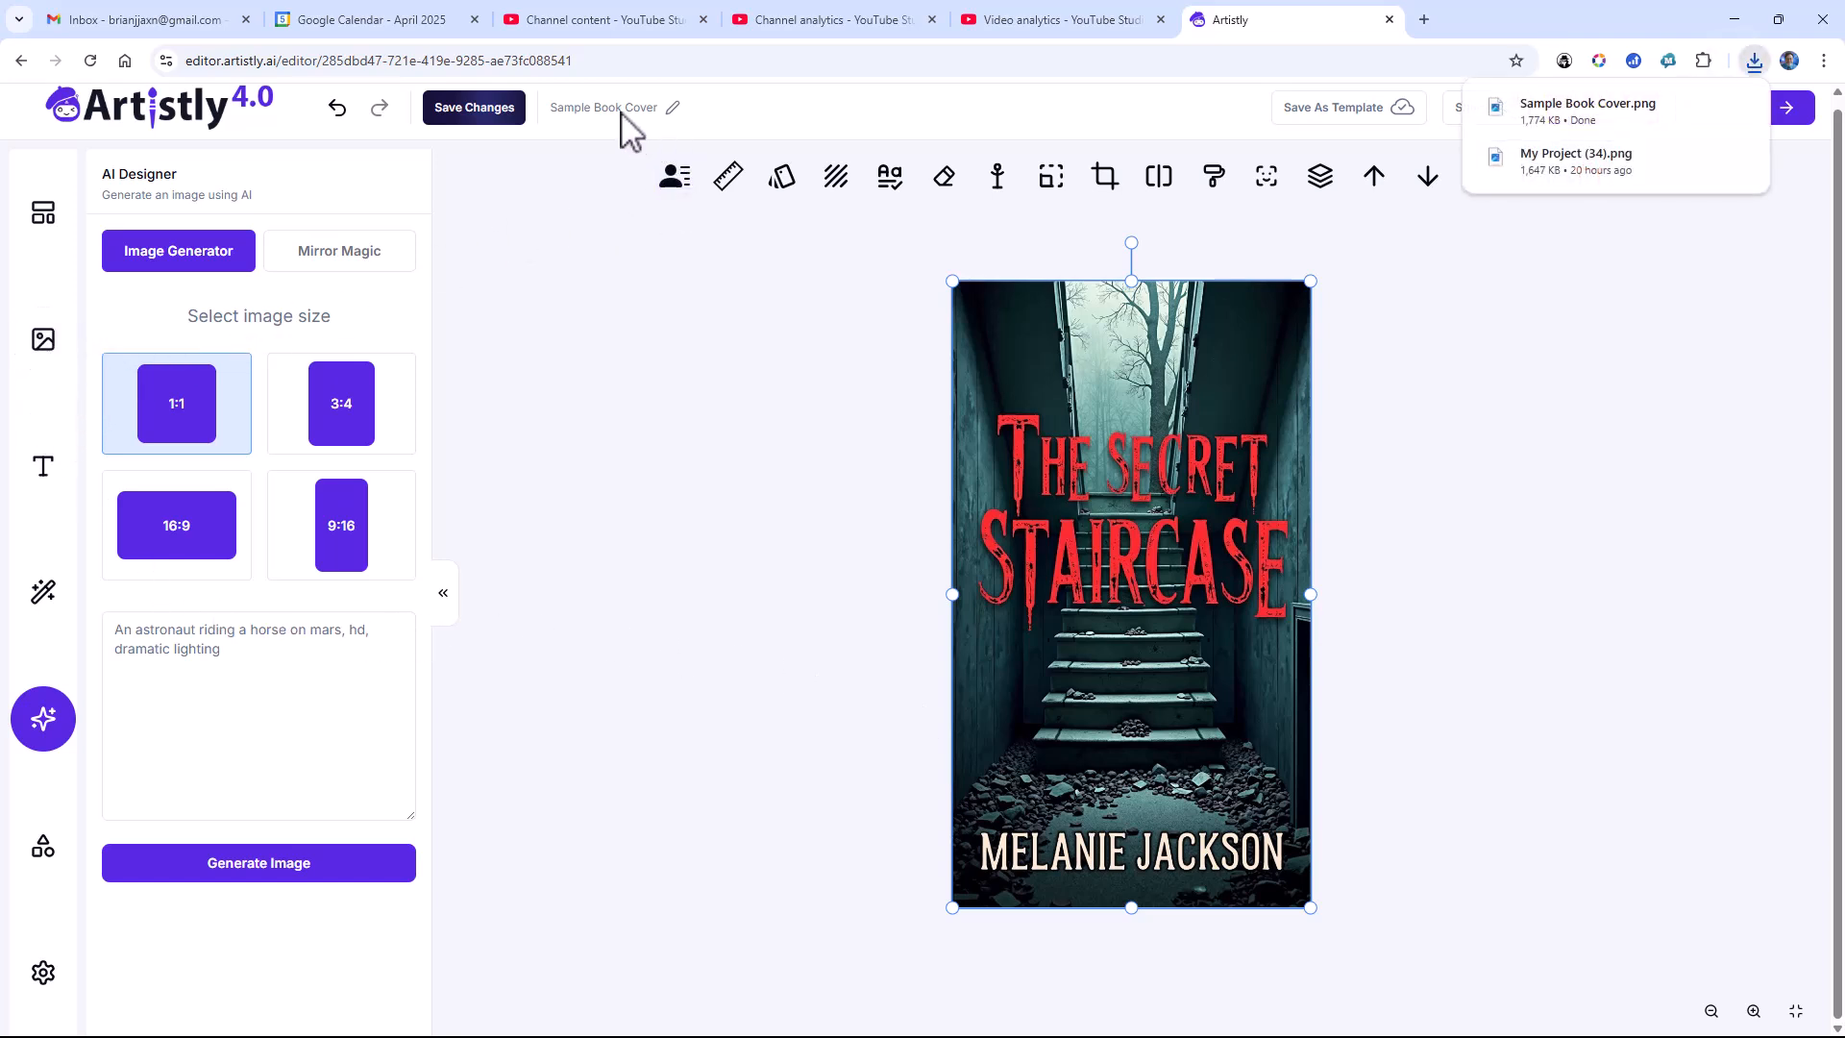
click(491, 110)
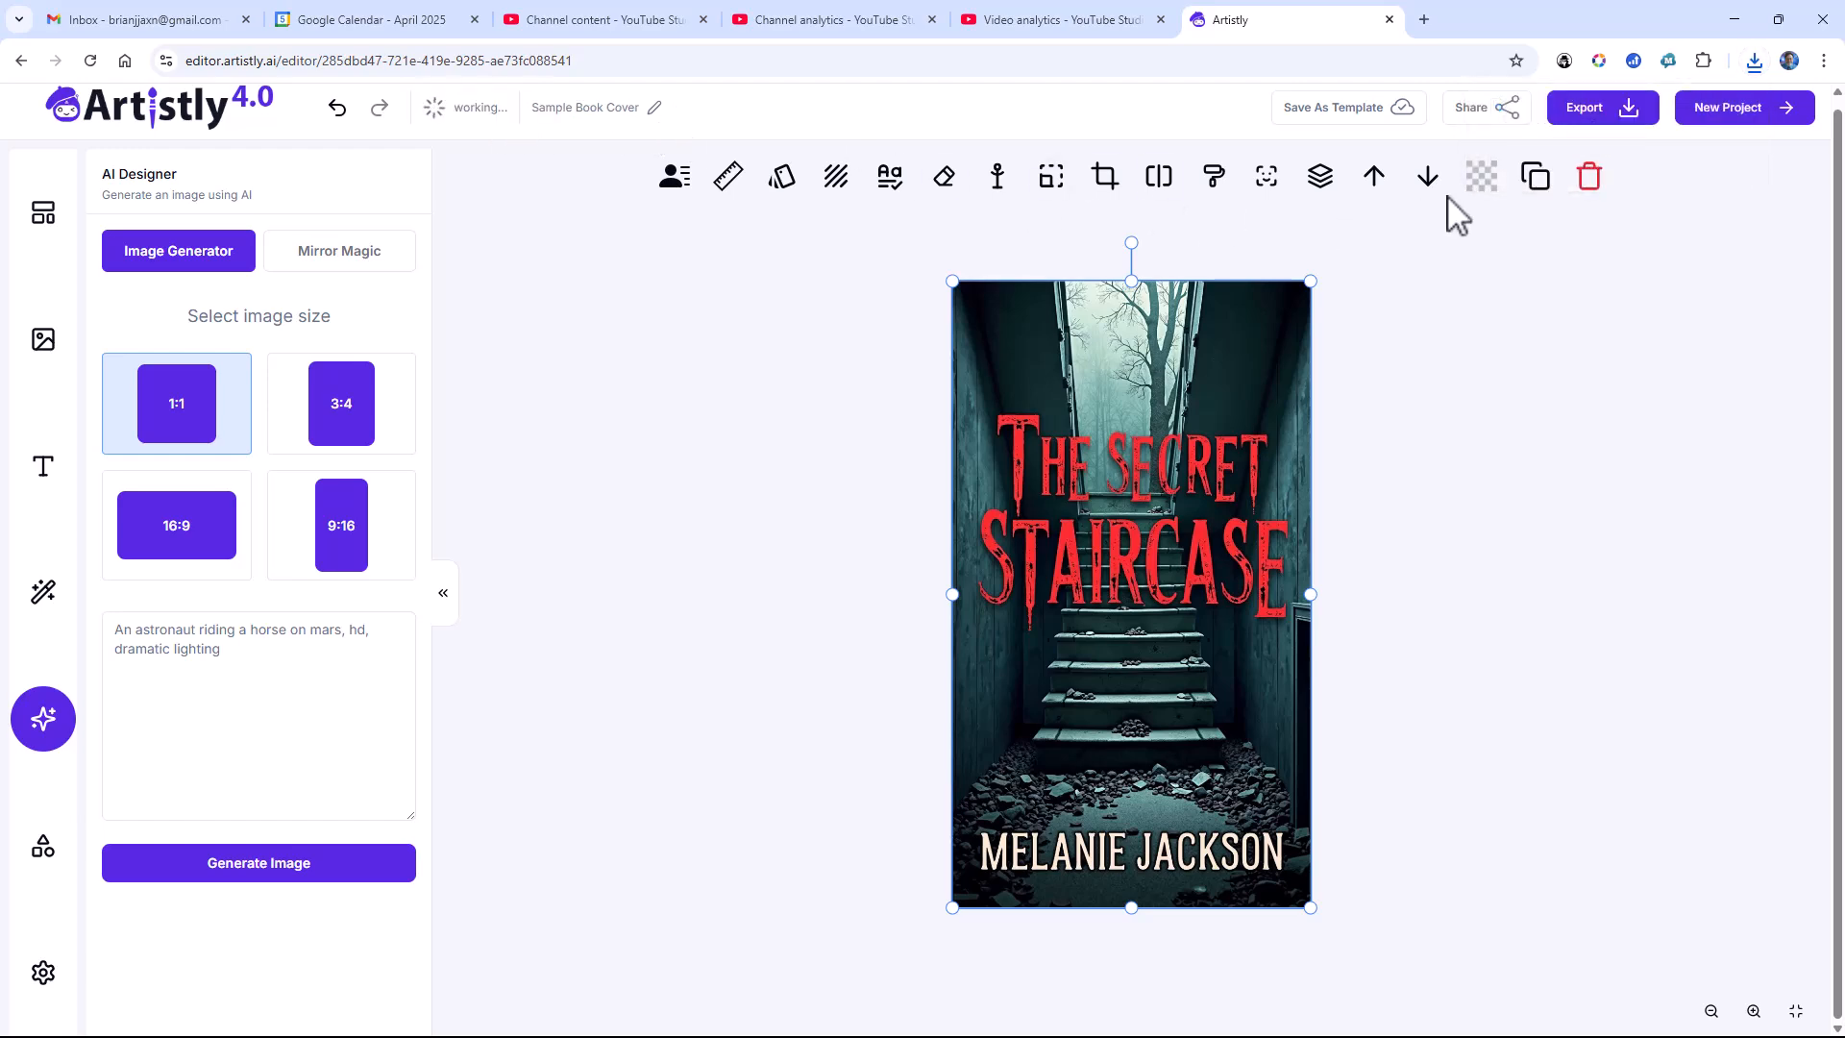
Step: Create a new project named "My Project" with a custom size of 1500 x 2400
click(1715, 114)
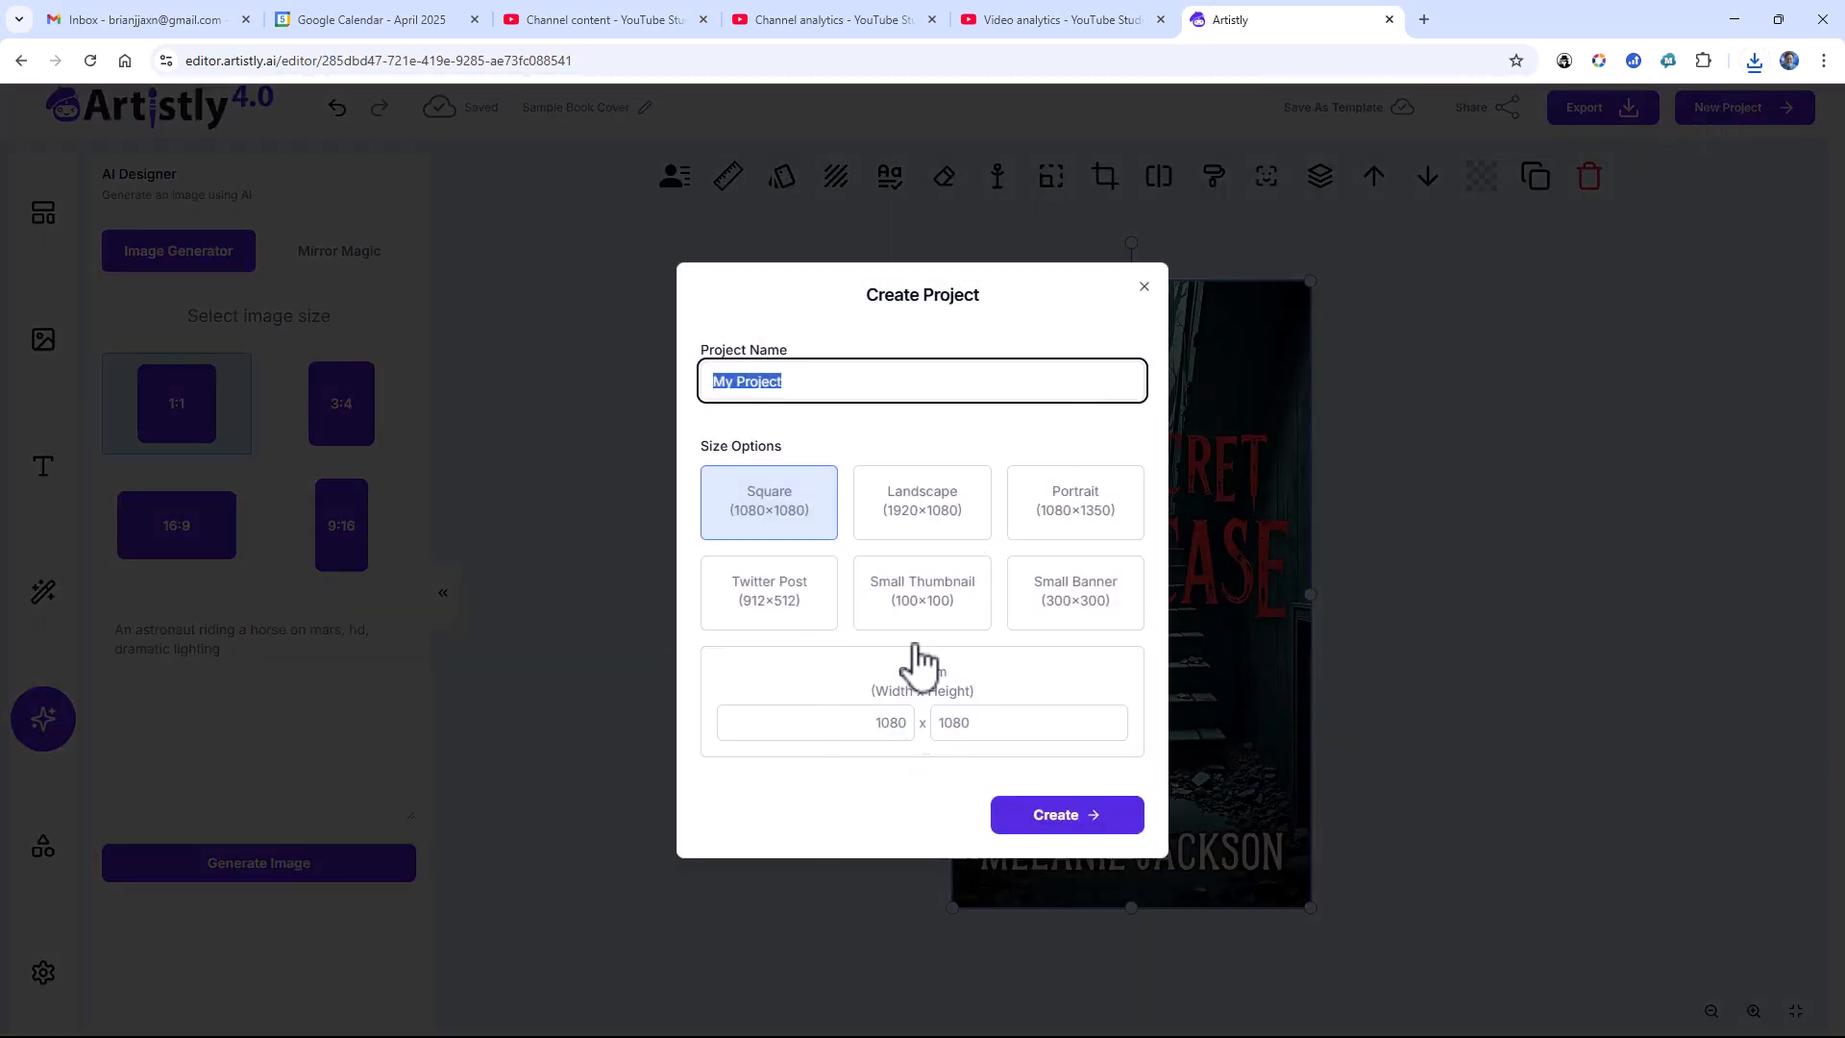
click(906, 723)
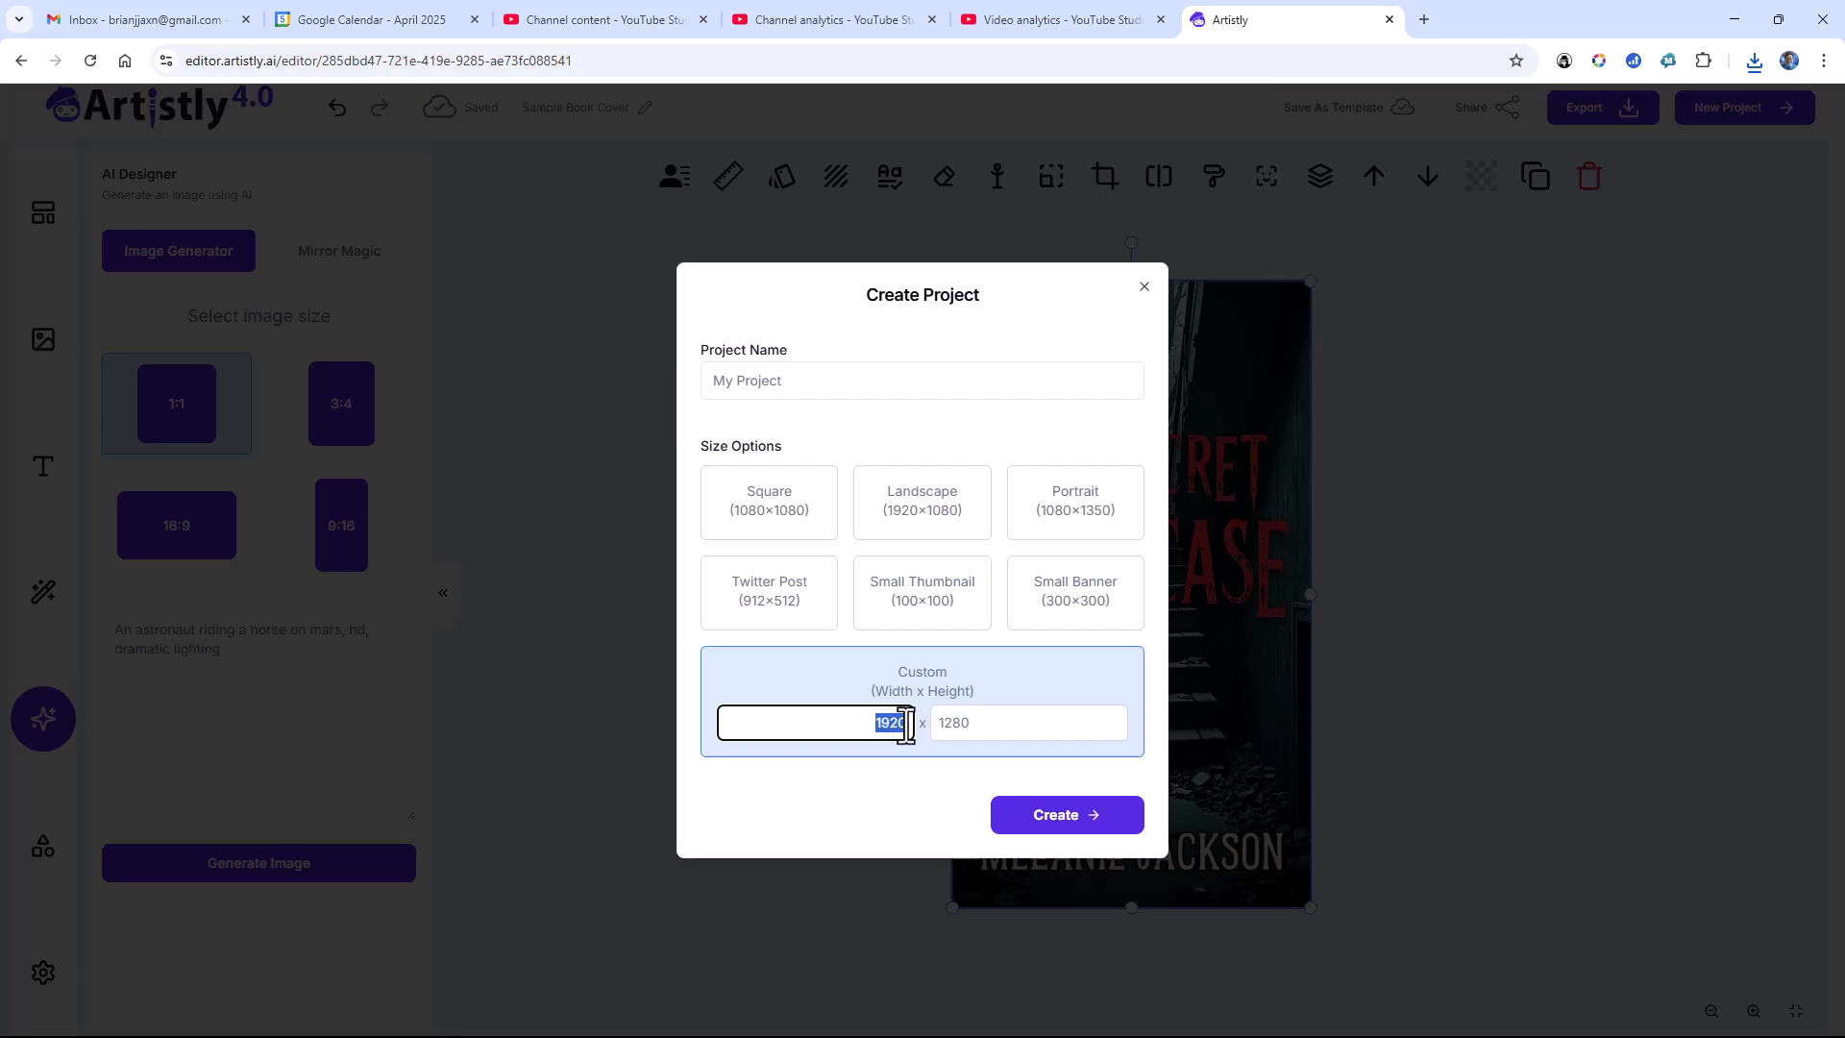
key(Tab)
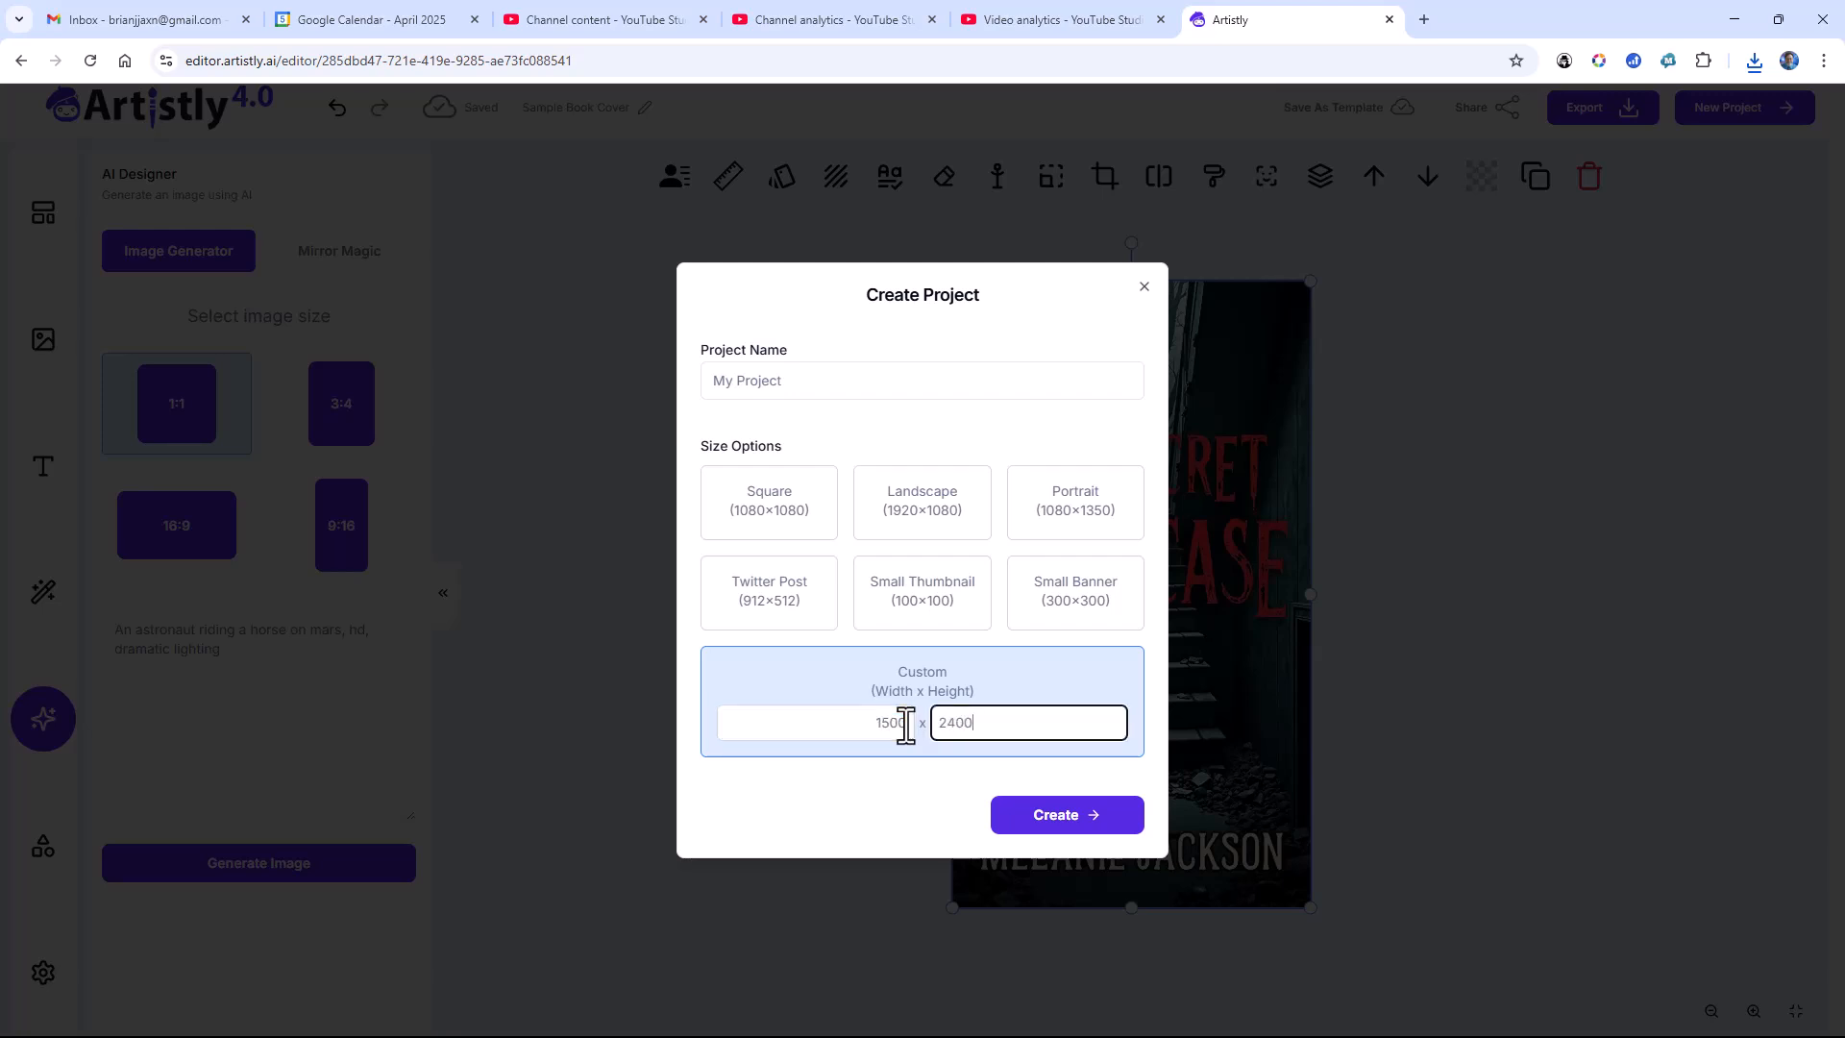
click(1036, 822)
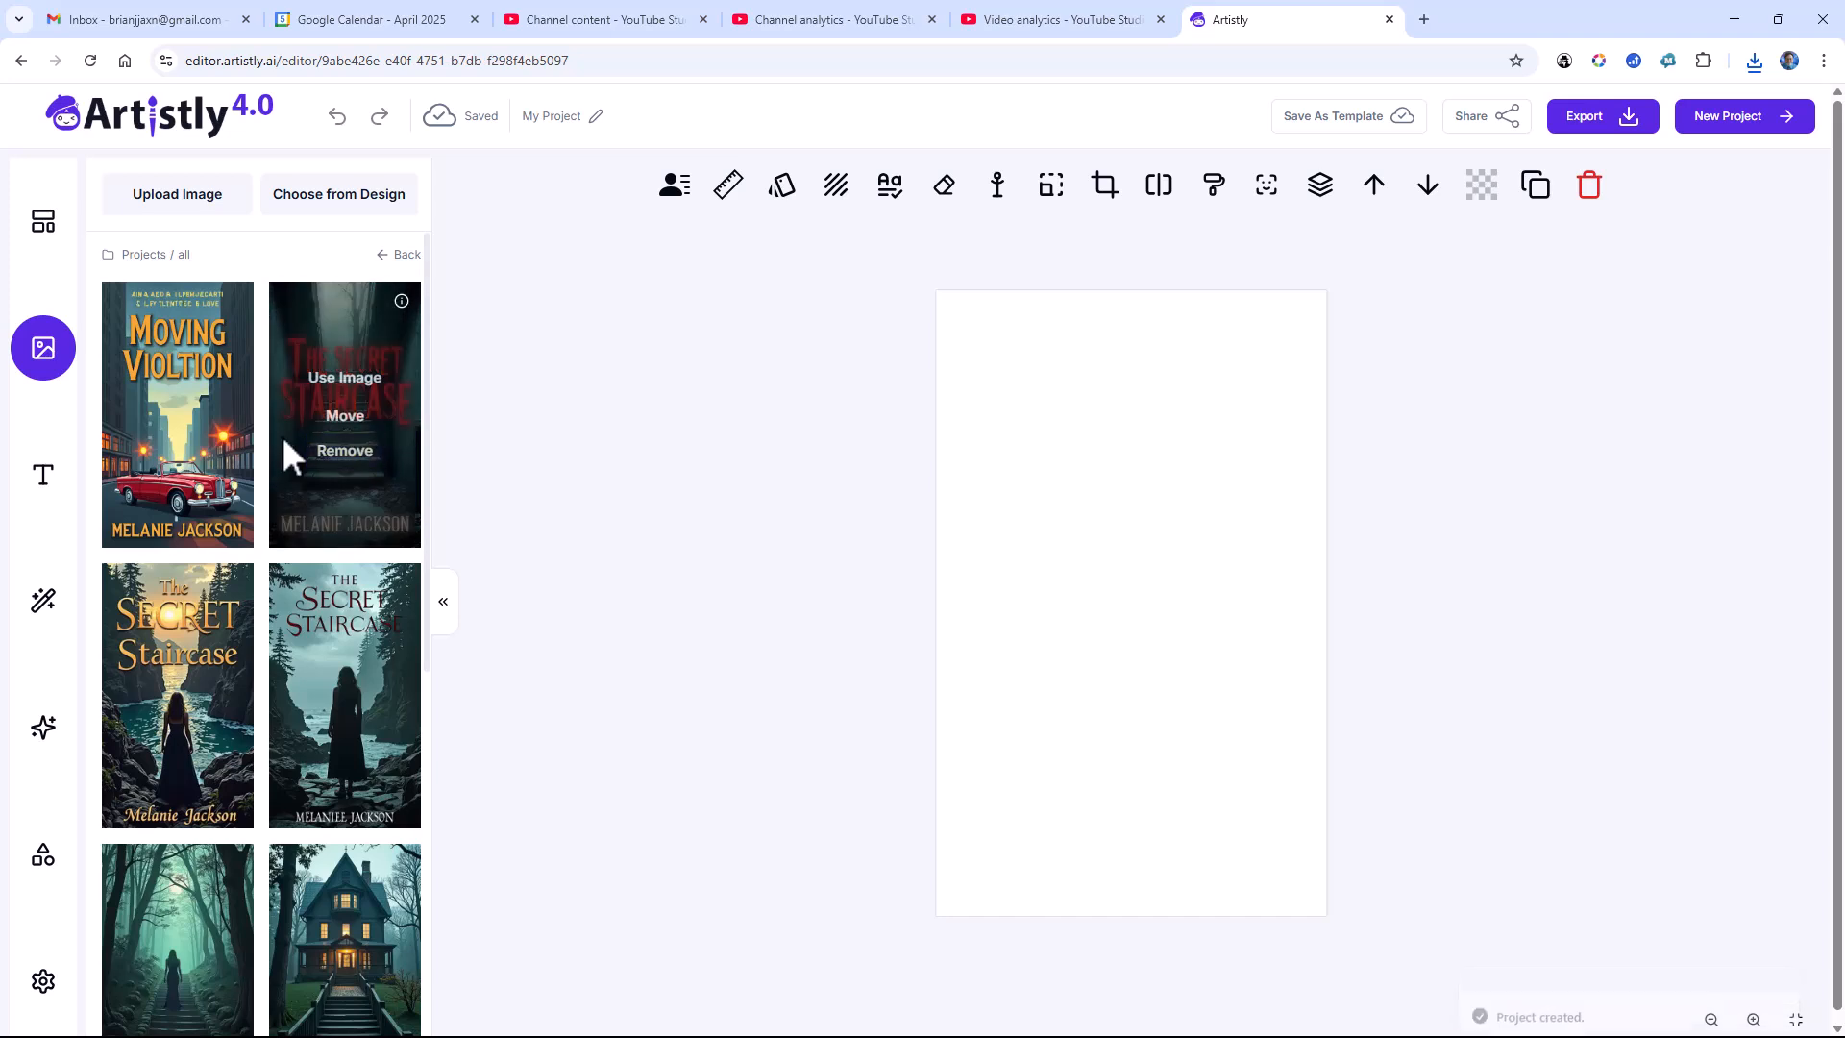
Step: Upload "Sample Book Cover.png" from the Downloads folder and place it on the blank canvas
mouse_move(213, 414)
mouse_move(365, 300)
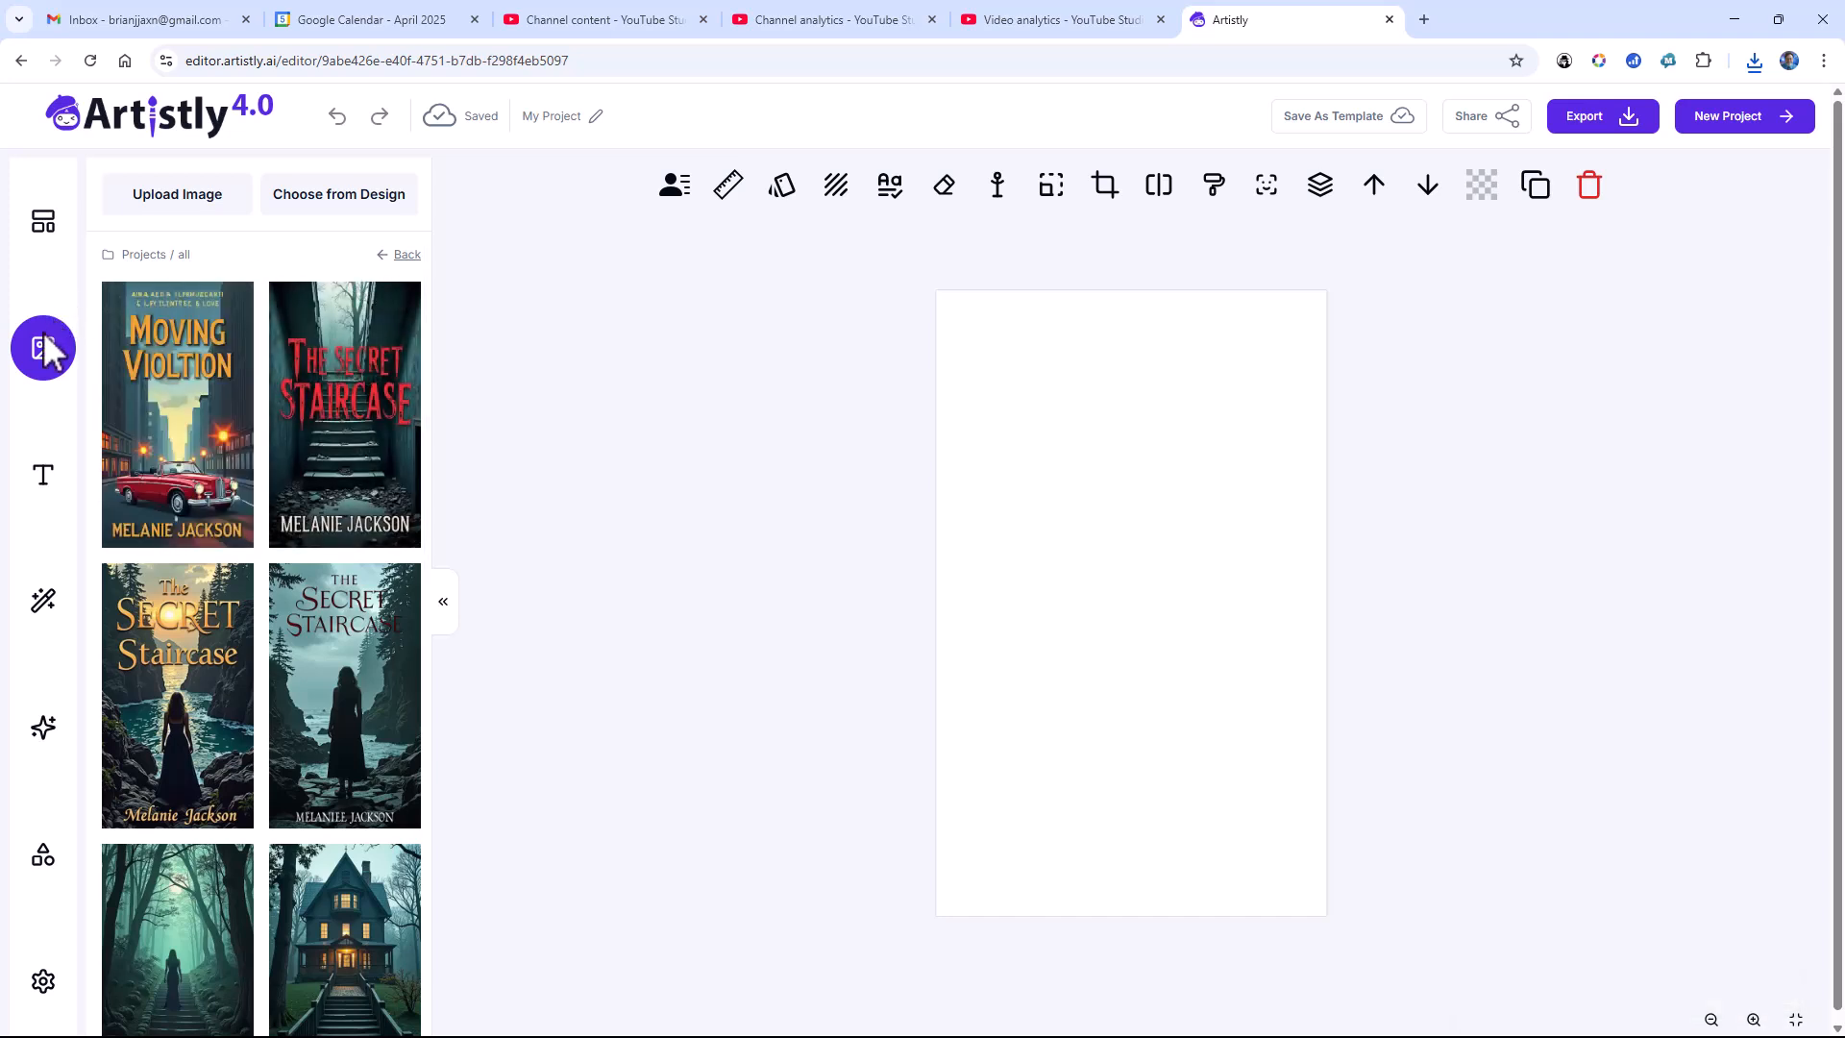
click(157, 201)
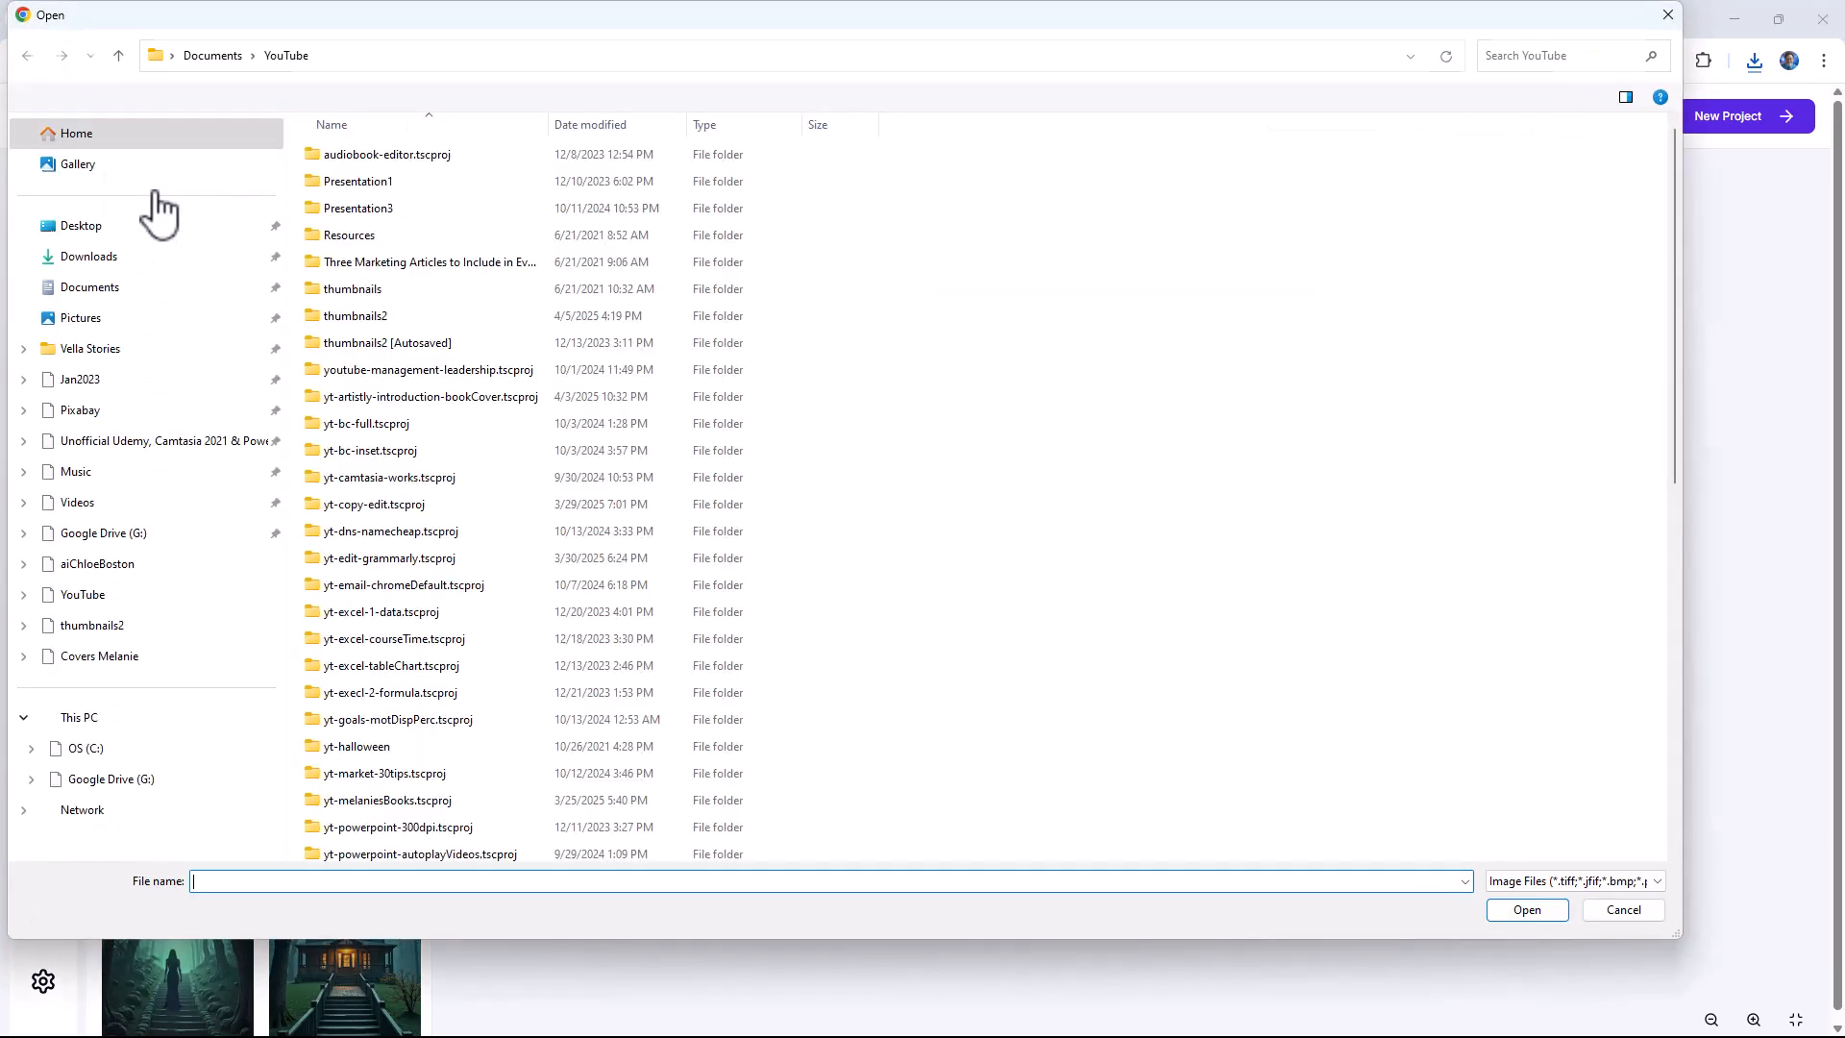
click(120, 257)
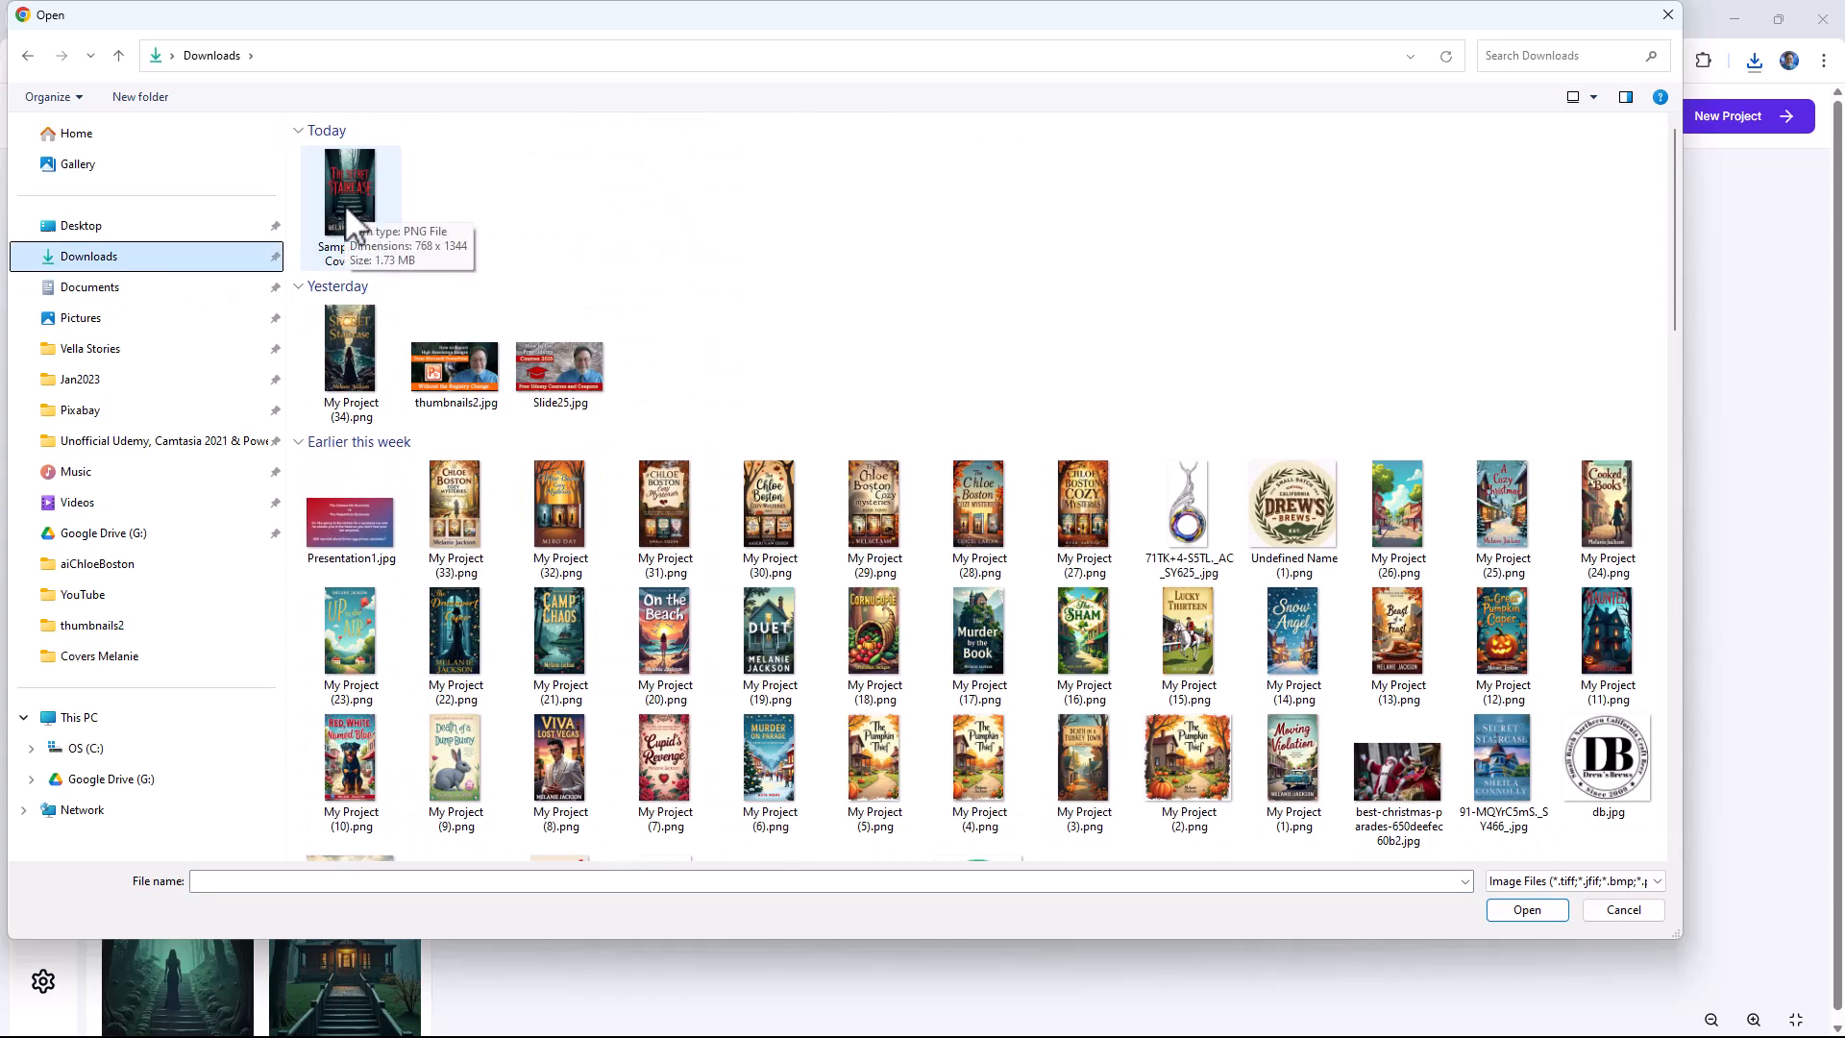
double_click(344, 204)
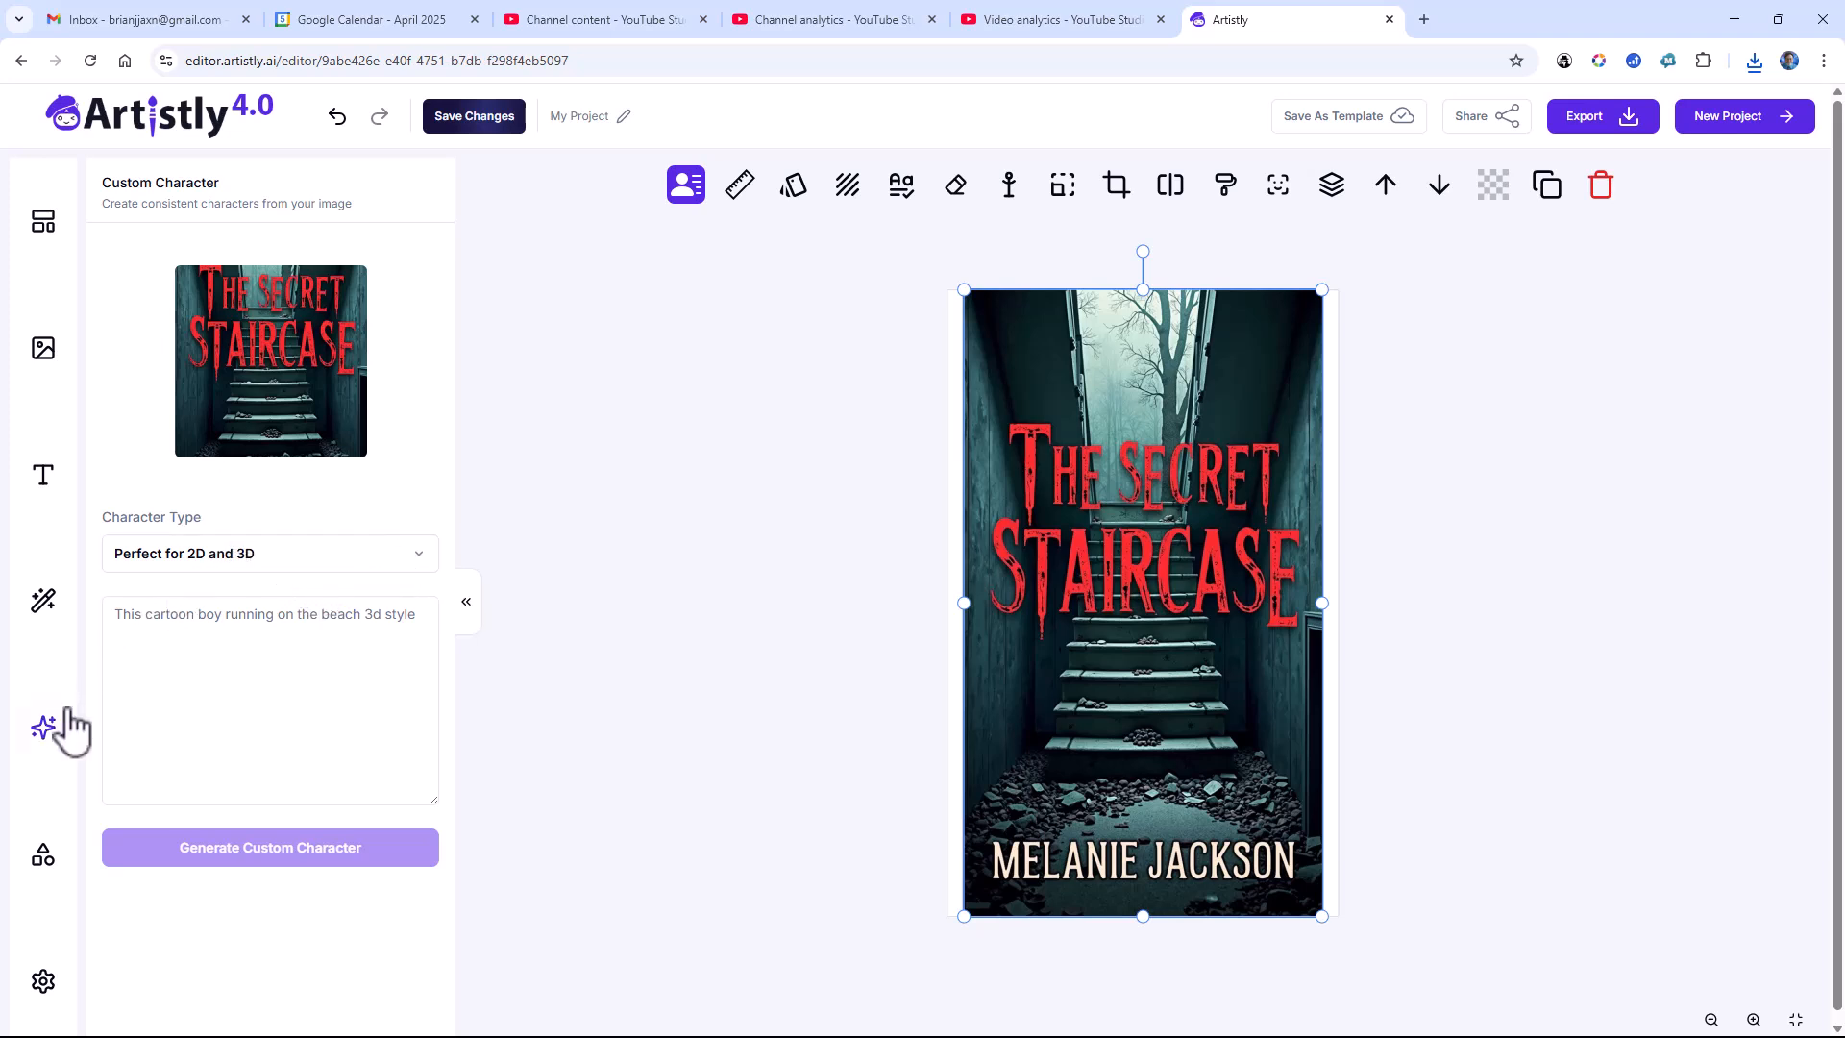
Step: Generate a descriptive prompt from the canvas cover with Mirror Magic and read through its text
click(44, 727)
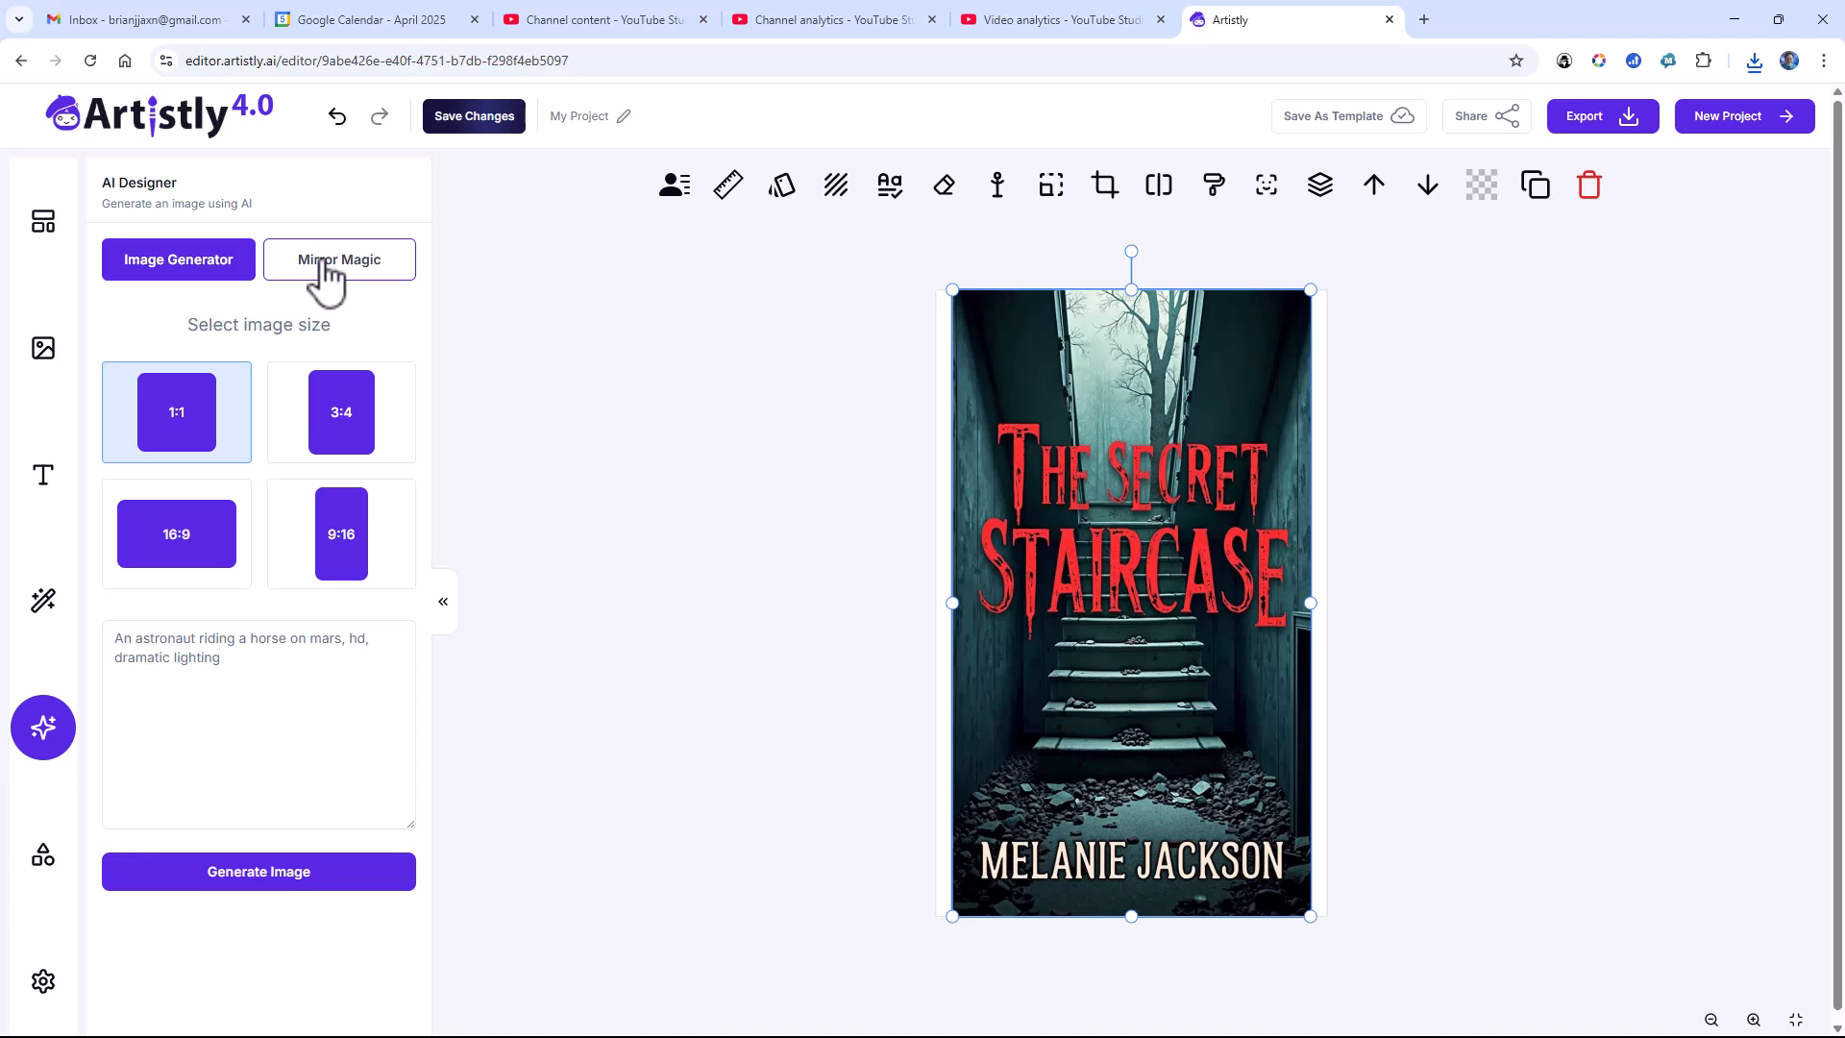
click(324, 276)
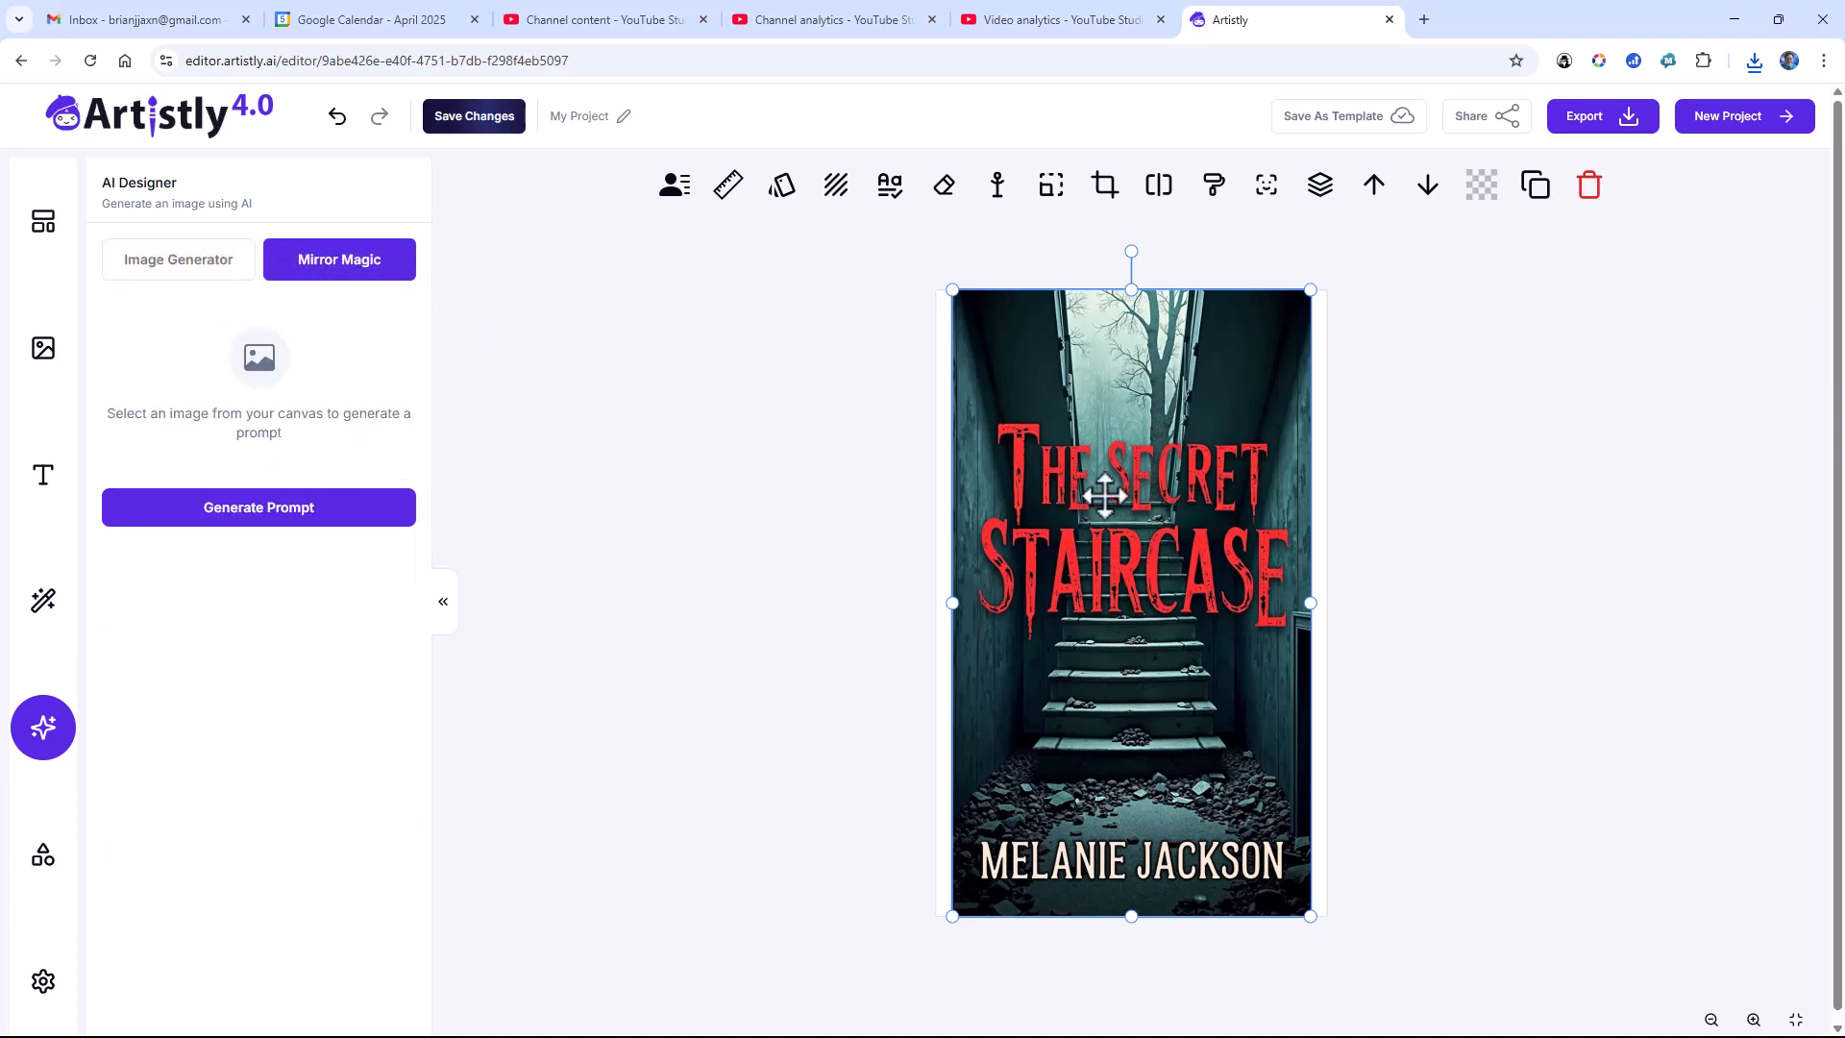
click(1104, 494)
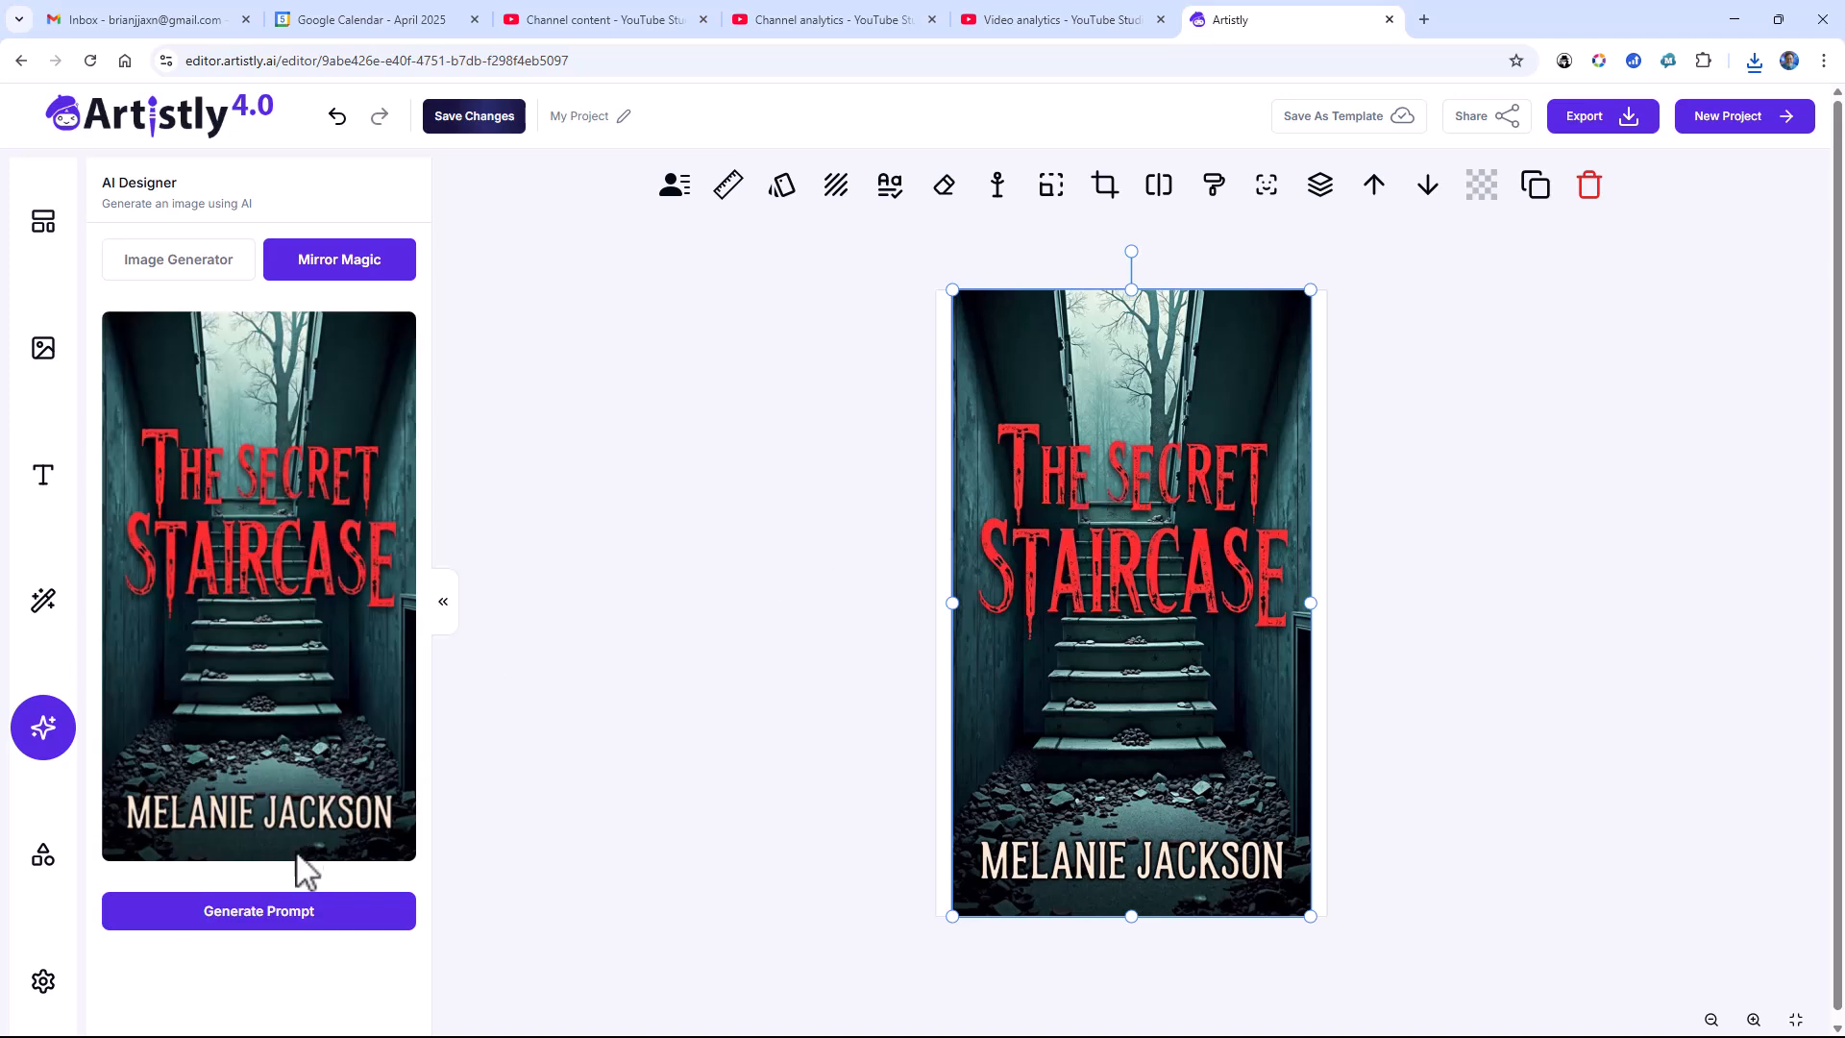
click(283, 911)
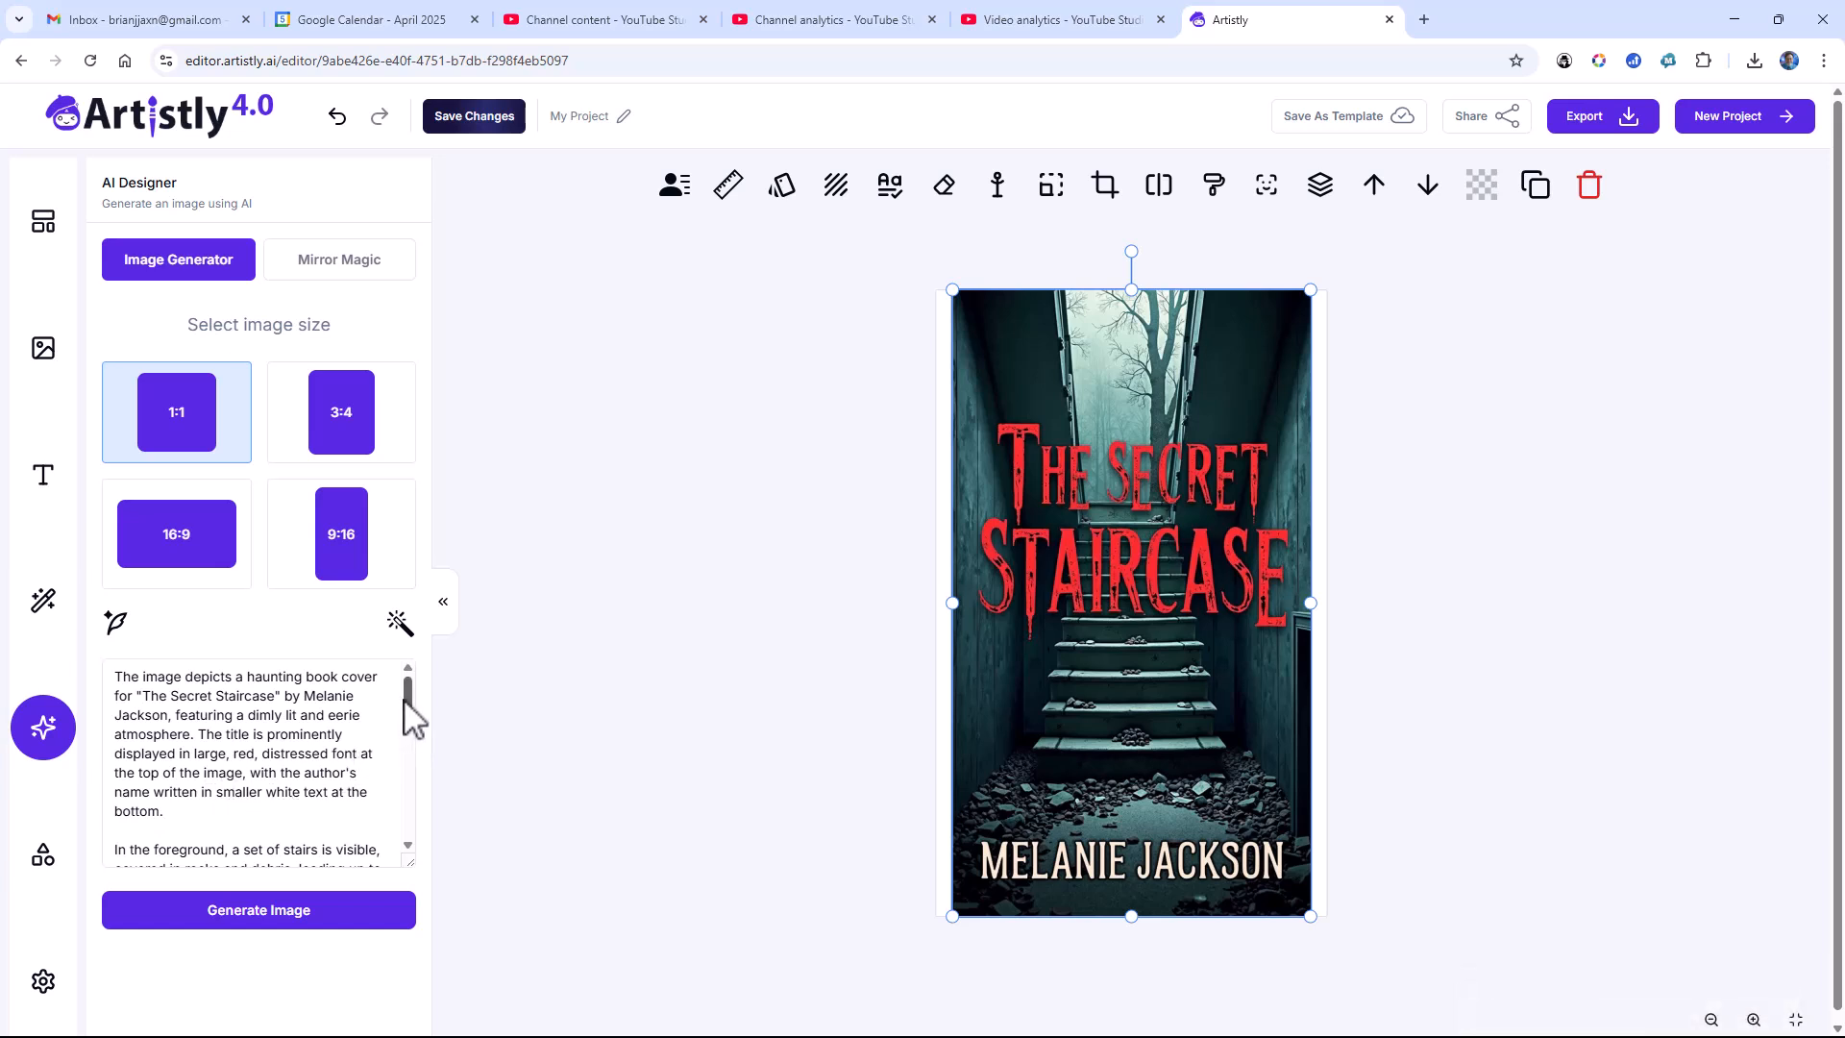
click(410, 740)
mouse_move(409, 741)
mouse_down()
mouse_move(399, 835)
mouse_move(405, 706)
mouse_up()
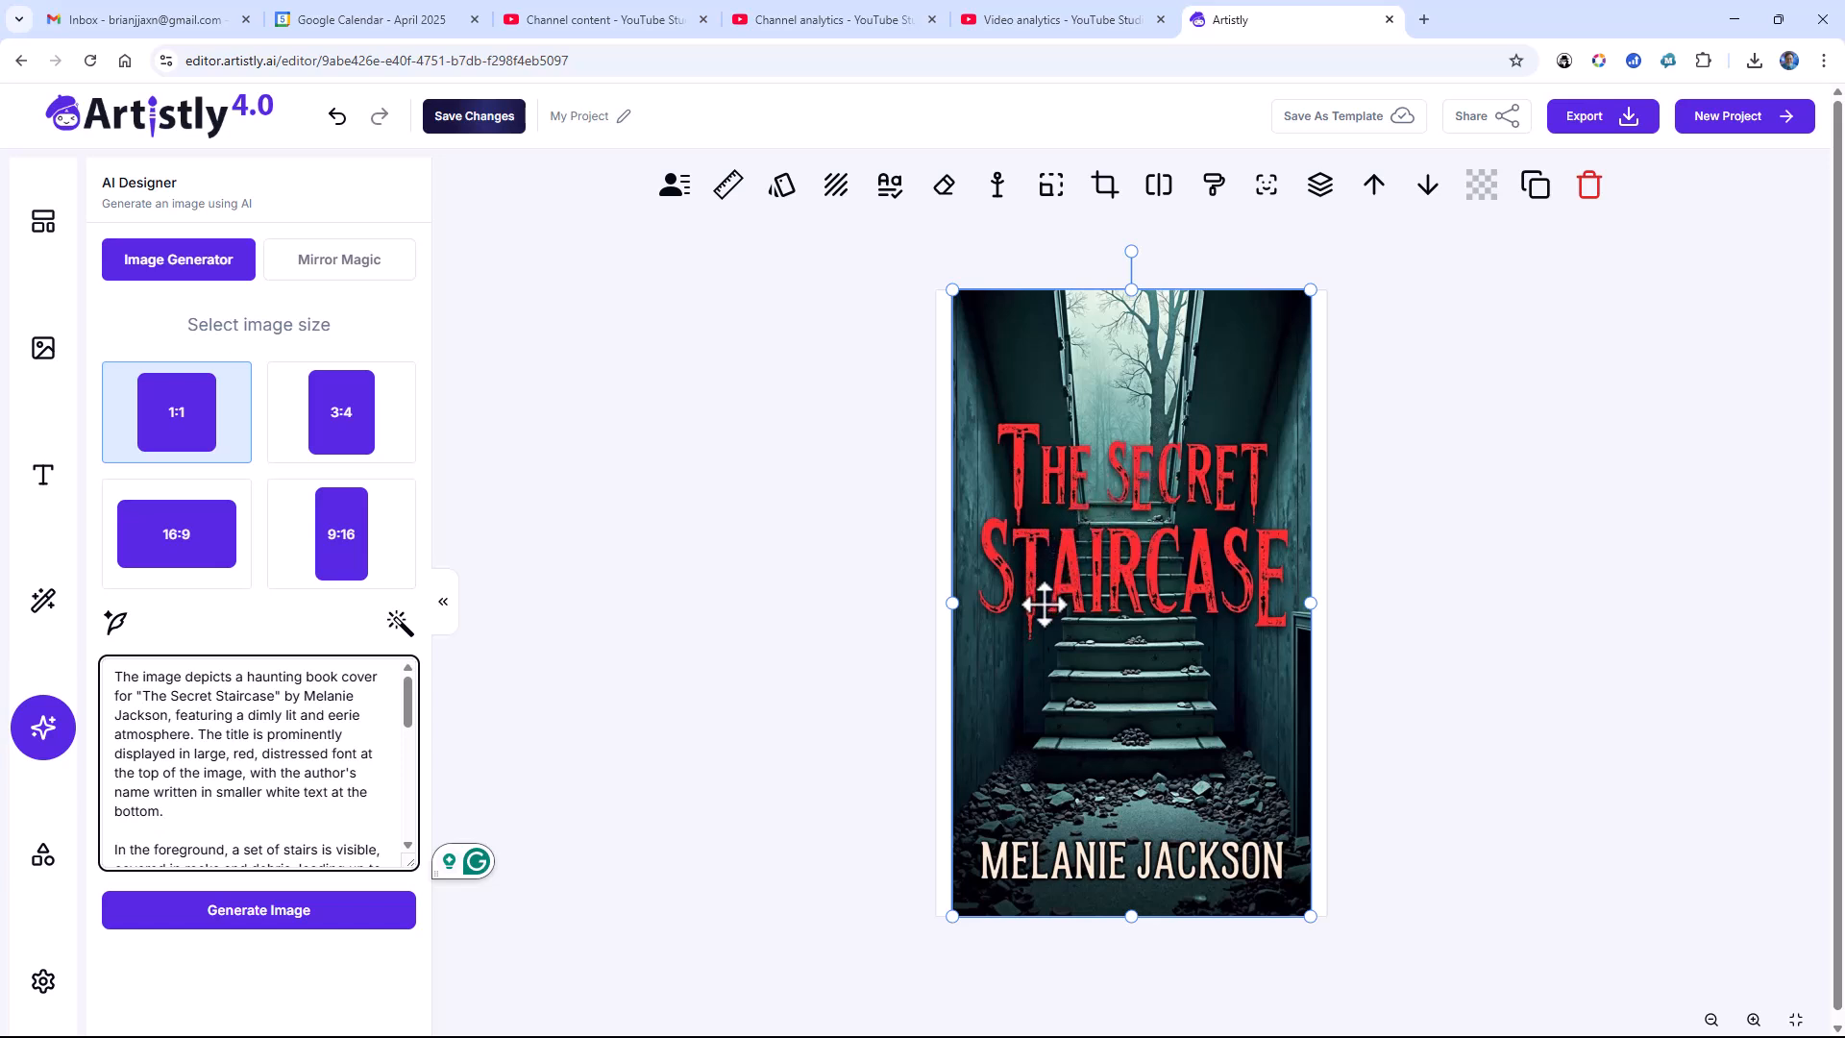
Step: Generate a 1:1 image from the Mirror Magic prompt and add it to the canvas
click(343, 925)
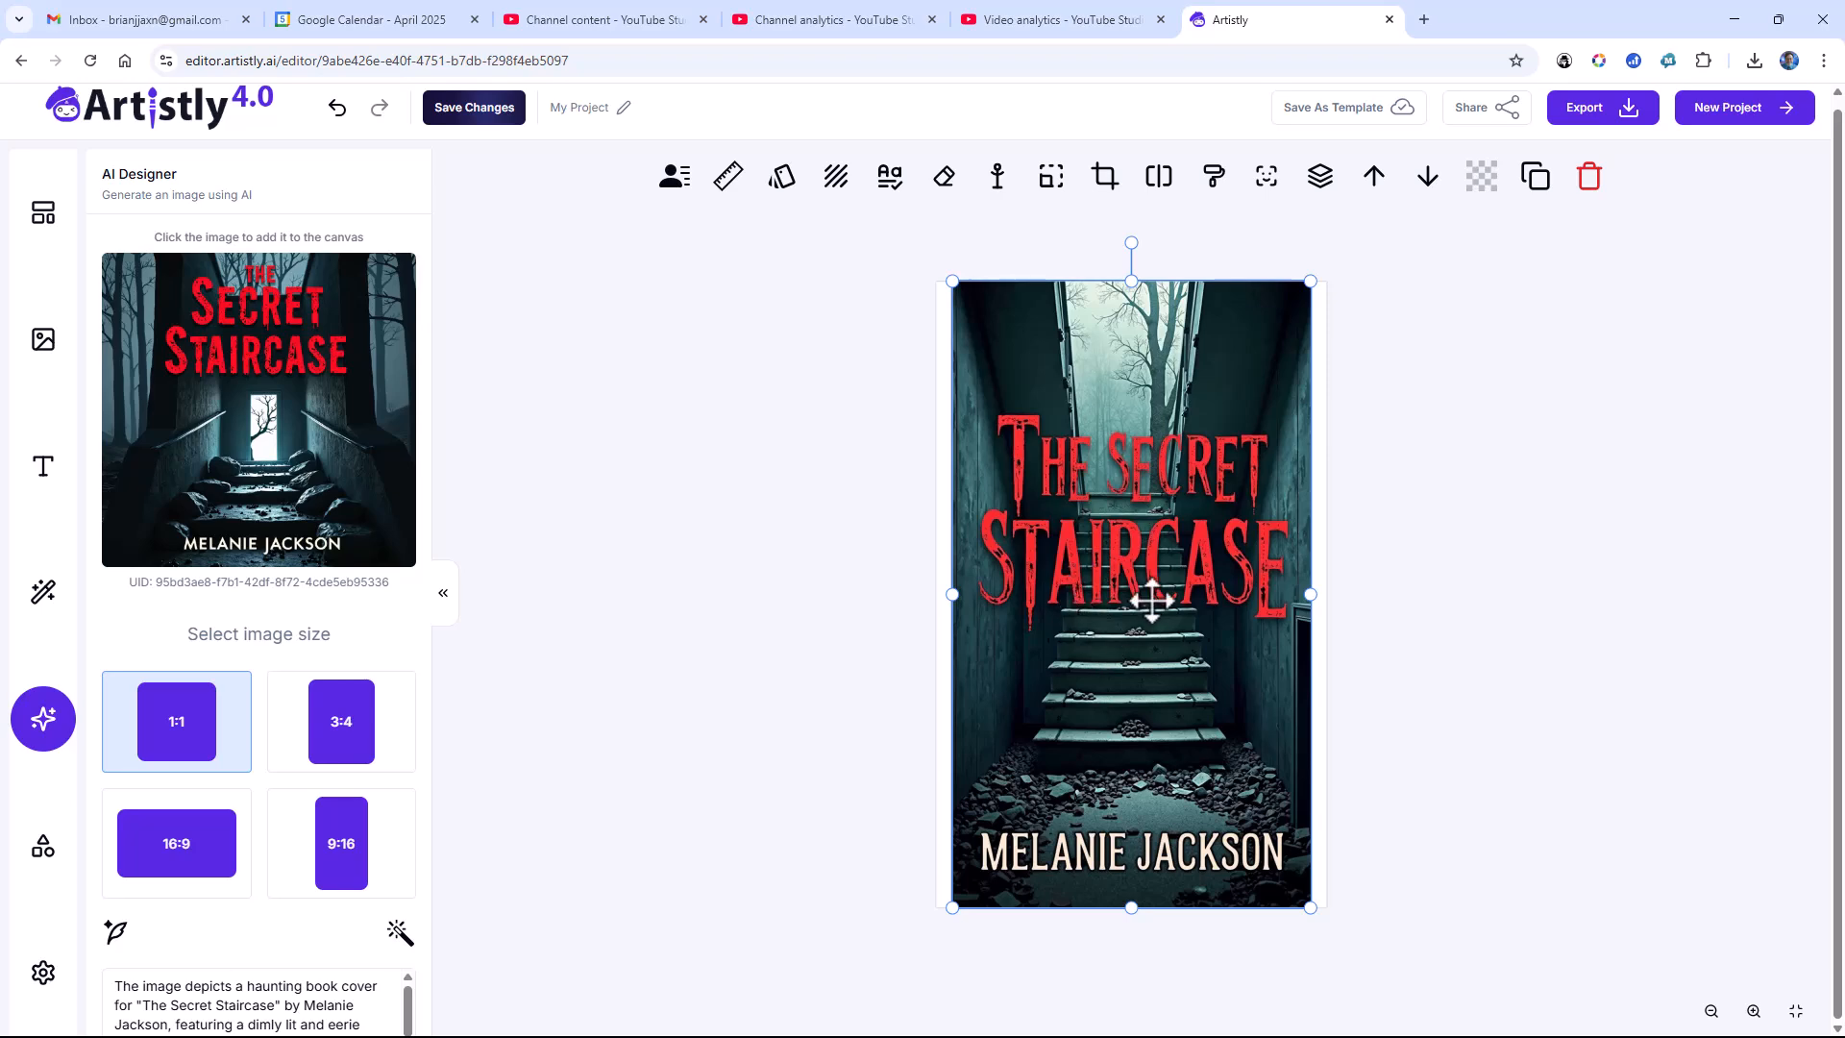
click(348, 487)
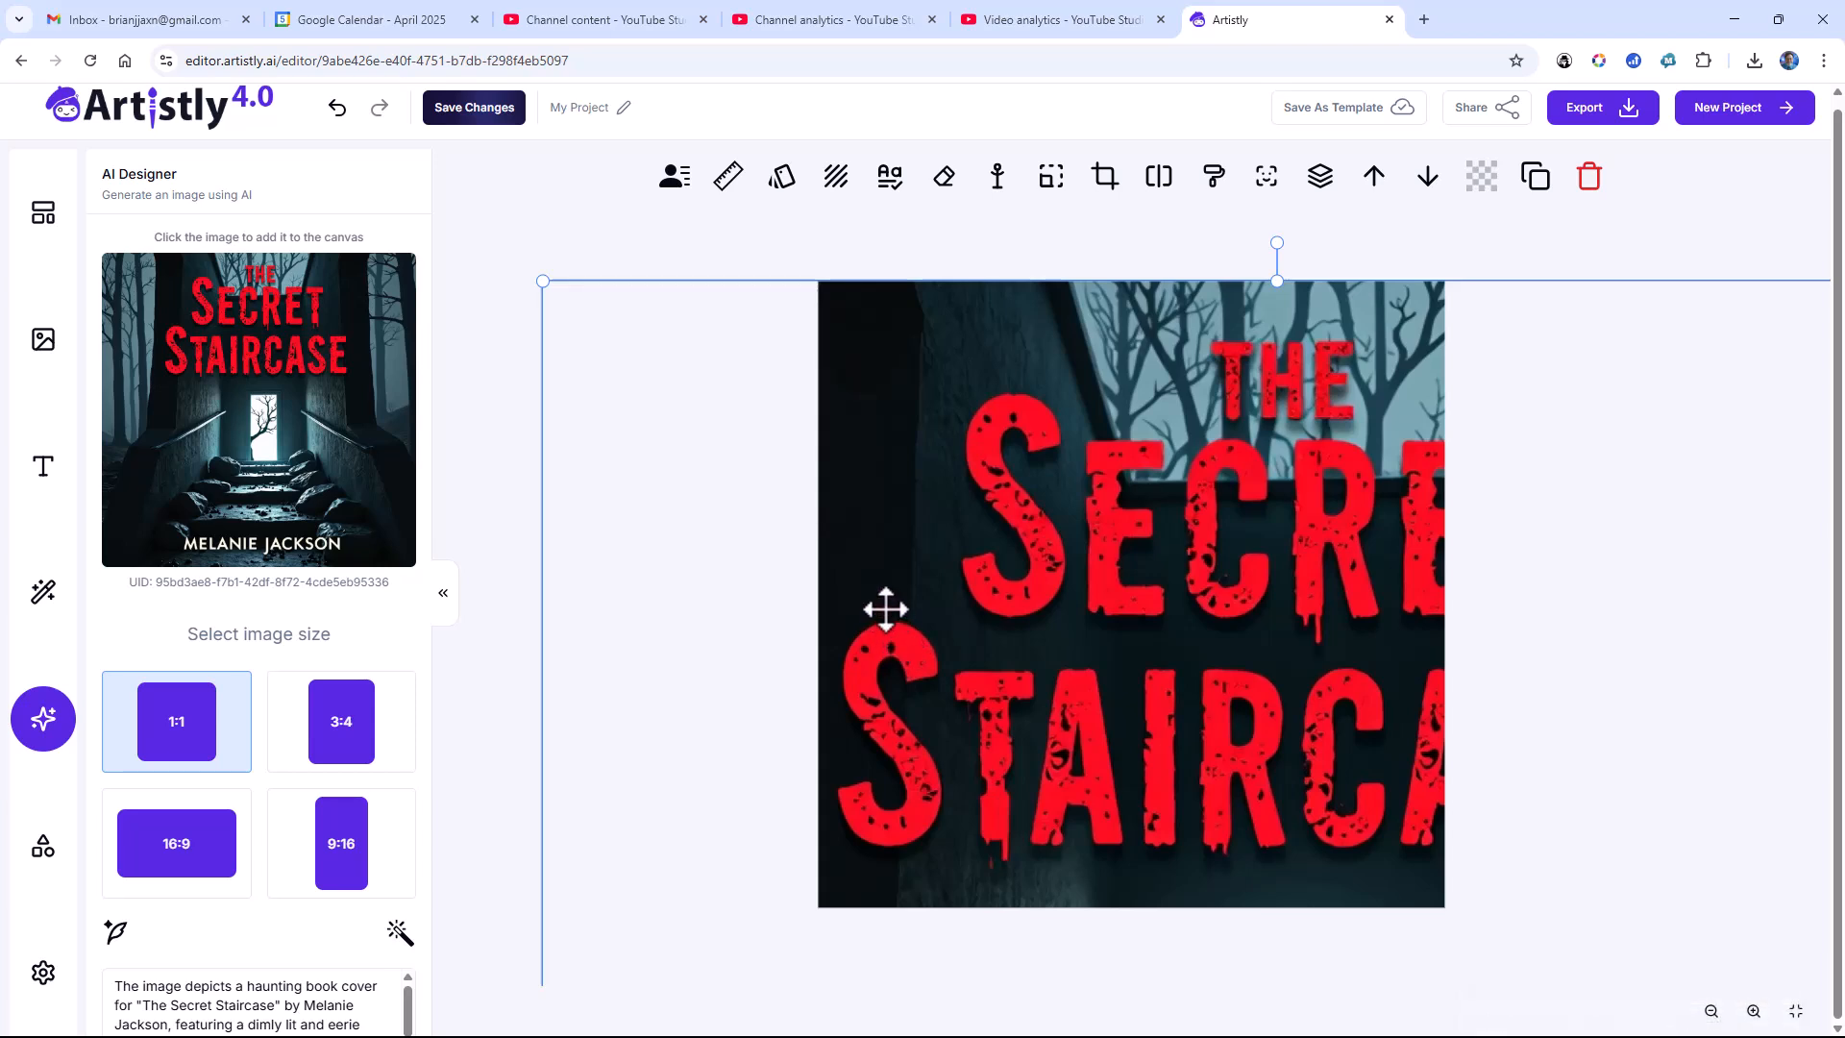
click(391, 506)
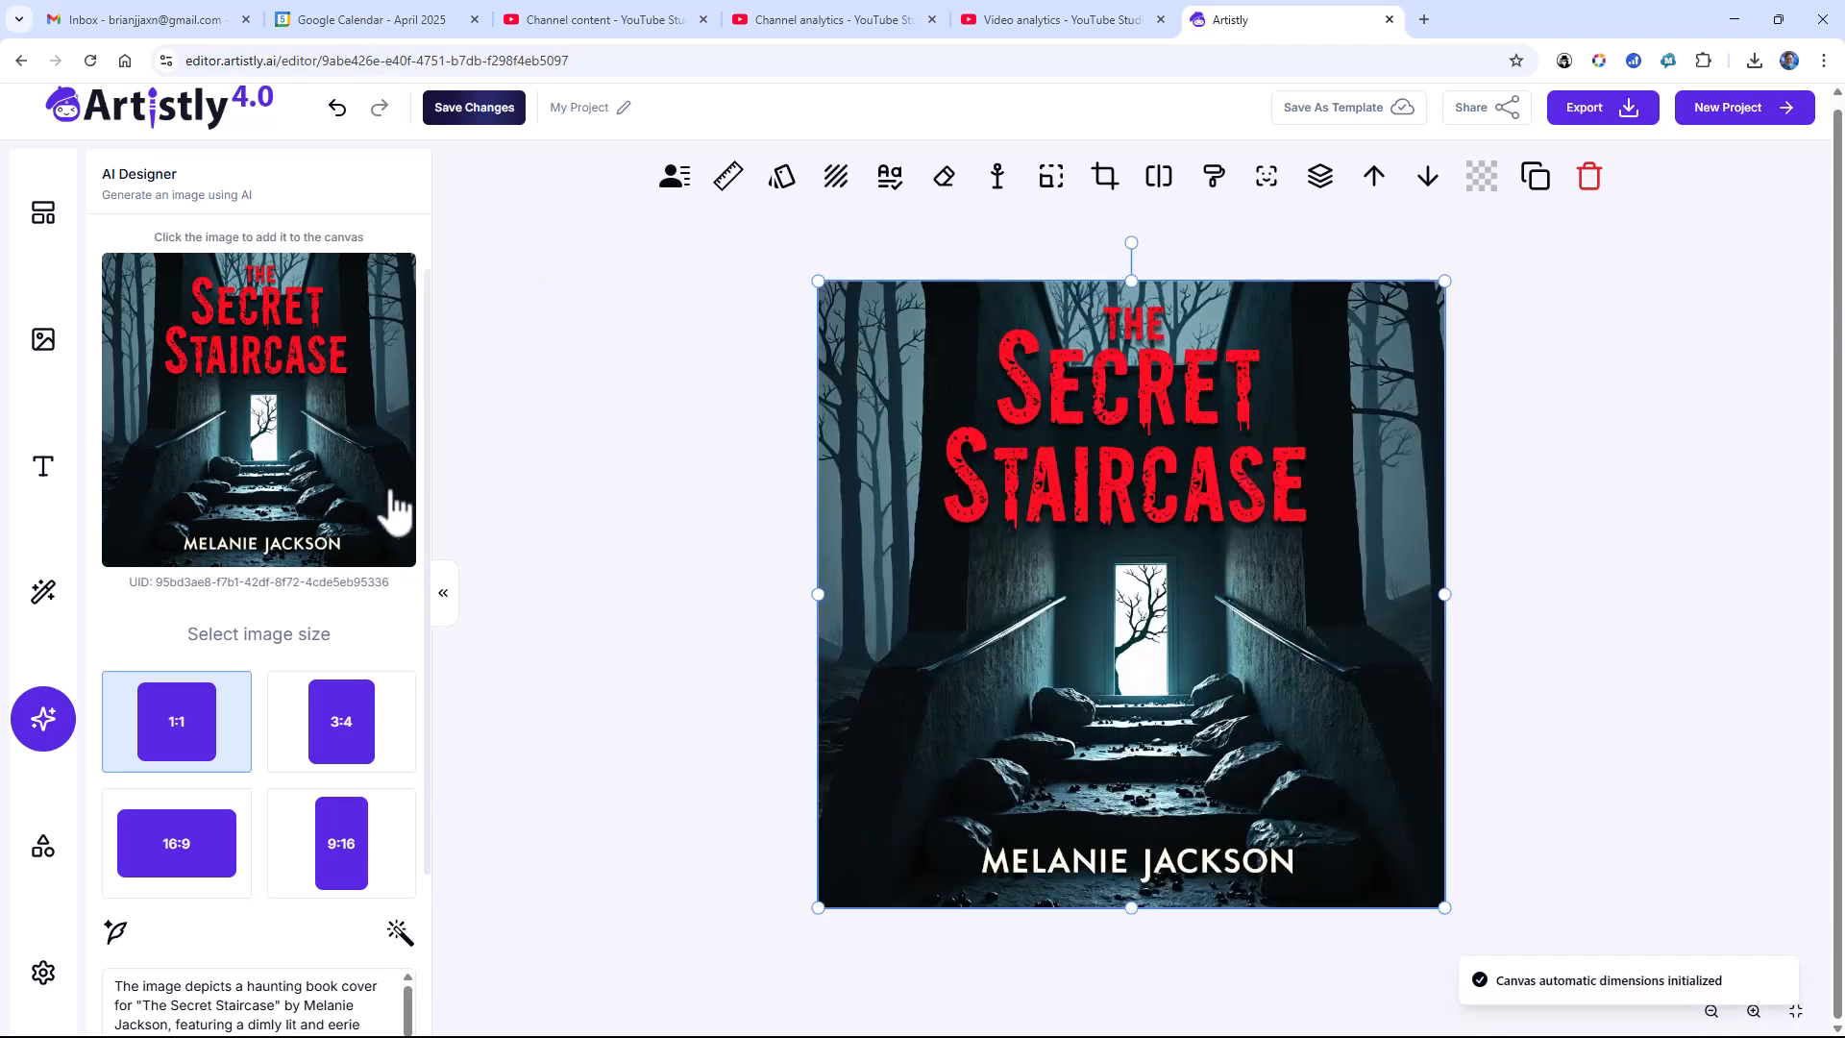
Step: Set the image size to 9:16, review the prompt, and generate the cover image again
click(351, 844)
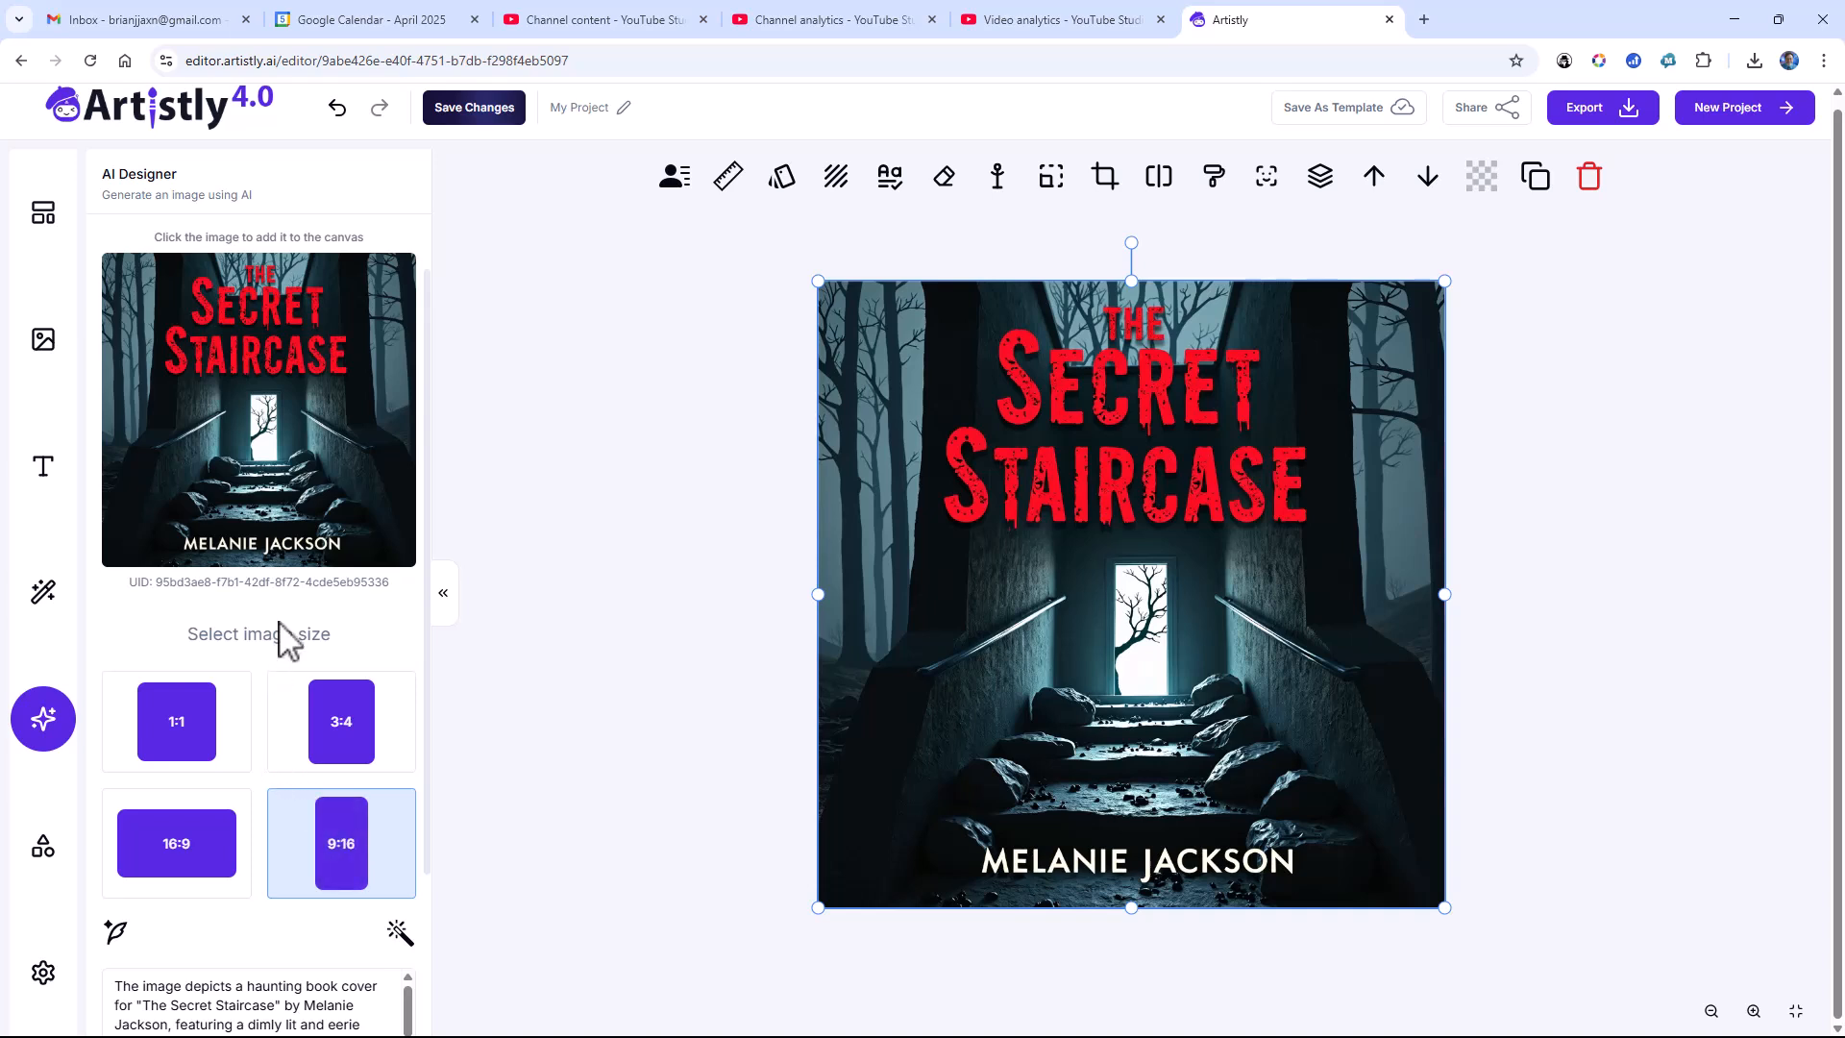
scroll(293, 538, down, 2)
scroll(274, 810, down, 3)
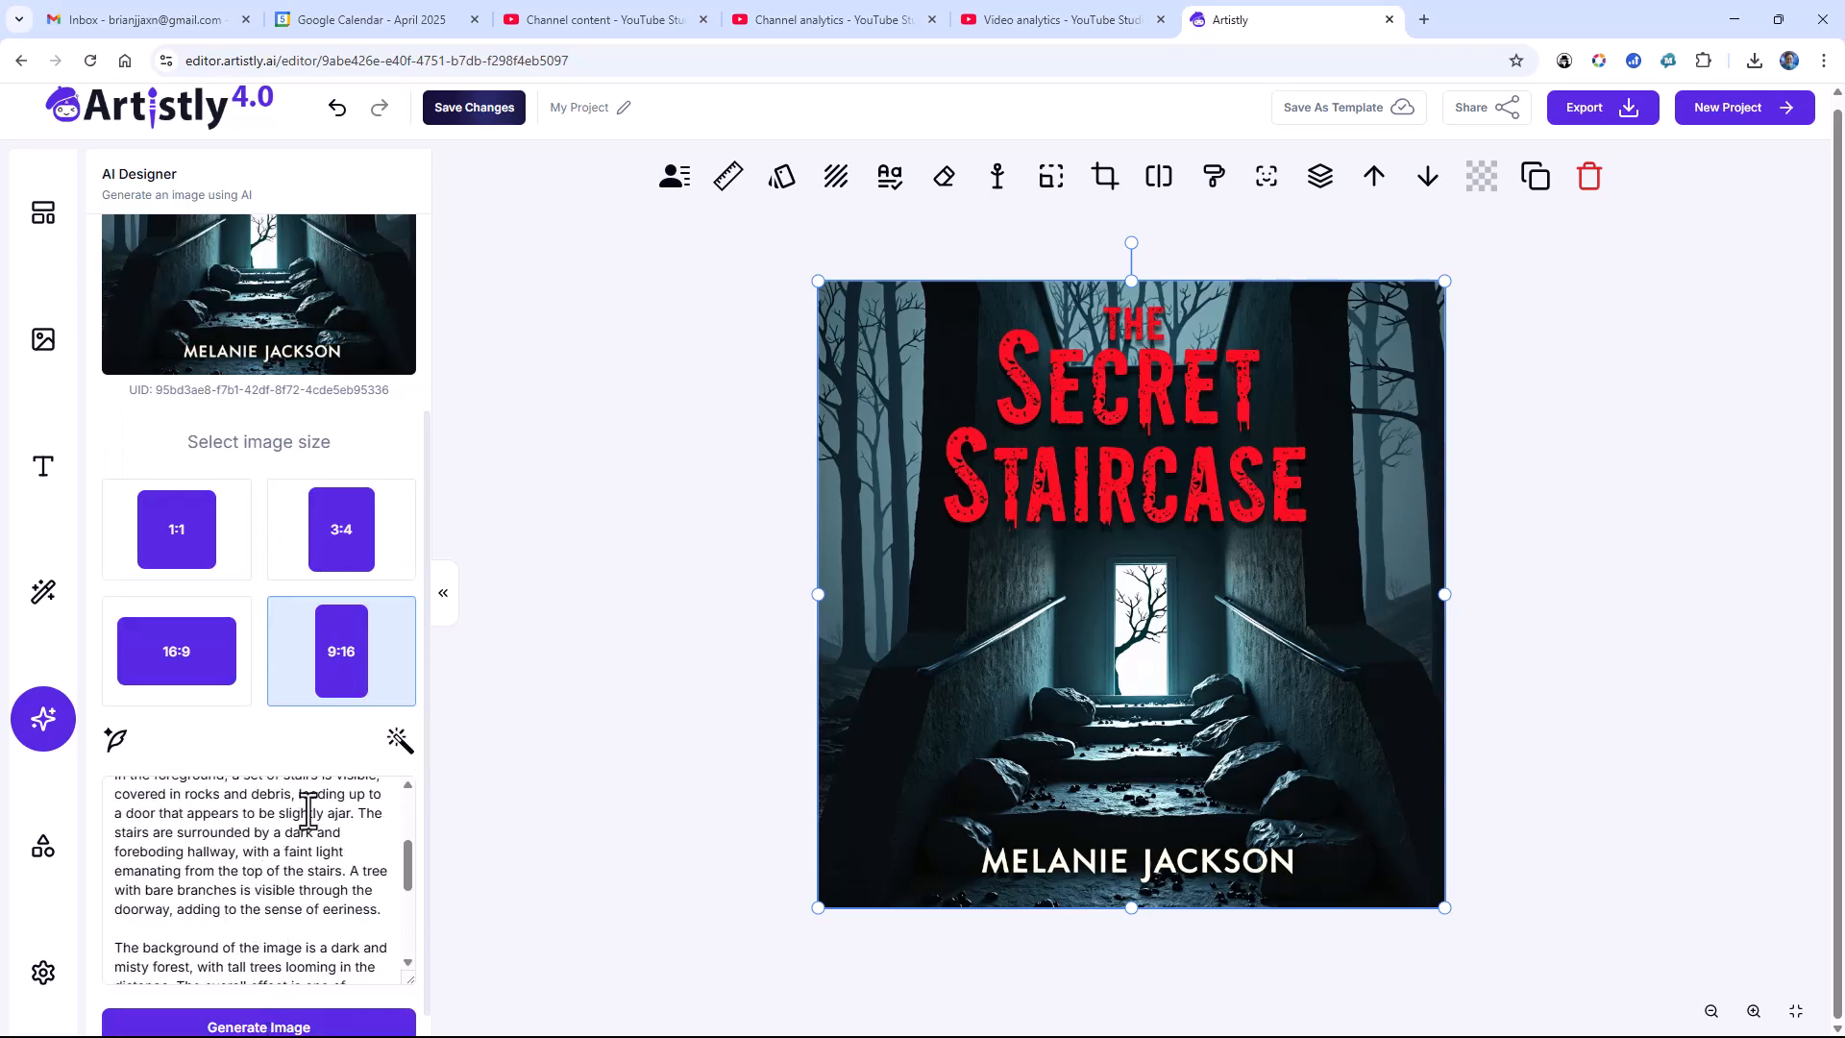
scroll(293, 715, up, 1)
scroll(289, 708, up, 3)
scroll(278, 730, down, 3)
click(272, 1003)
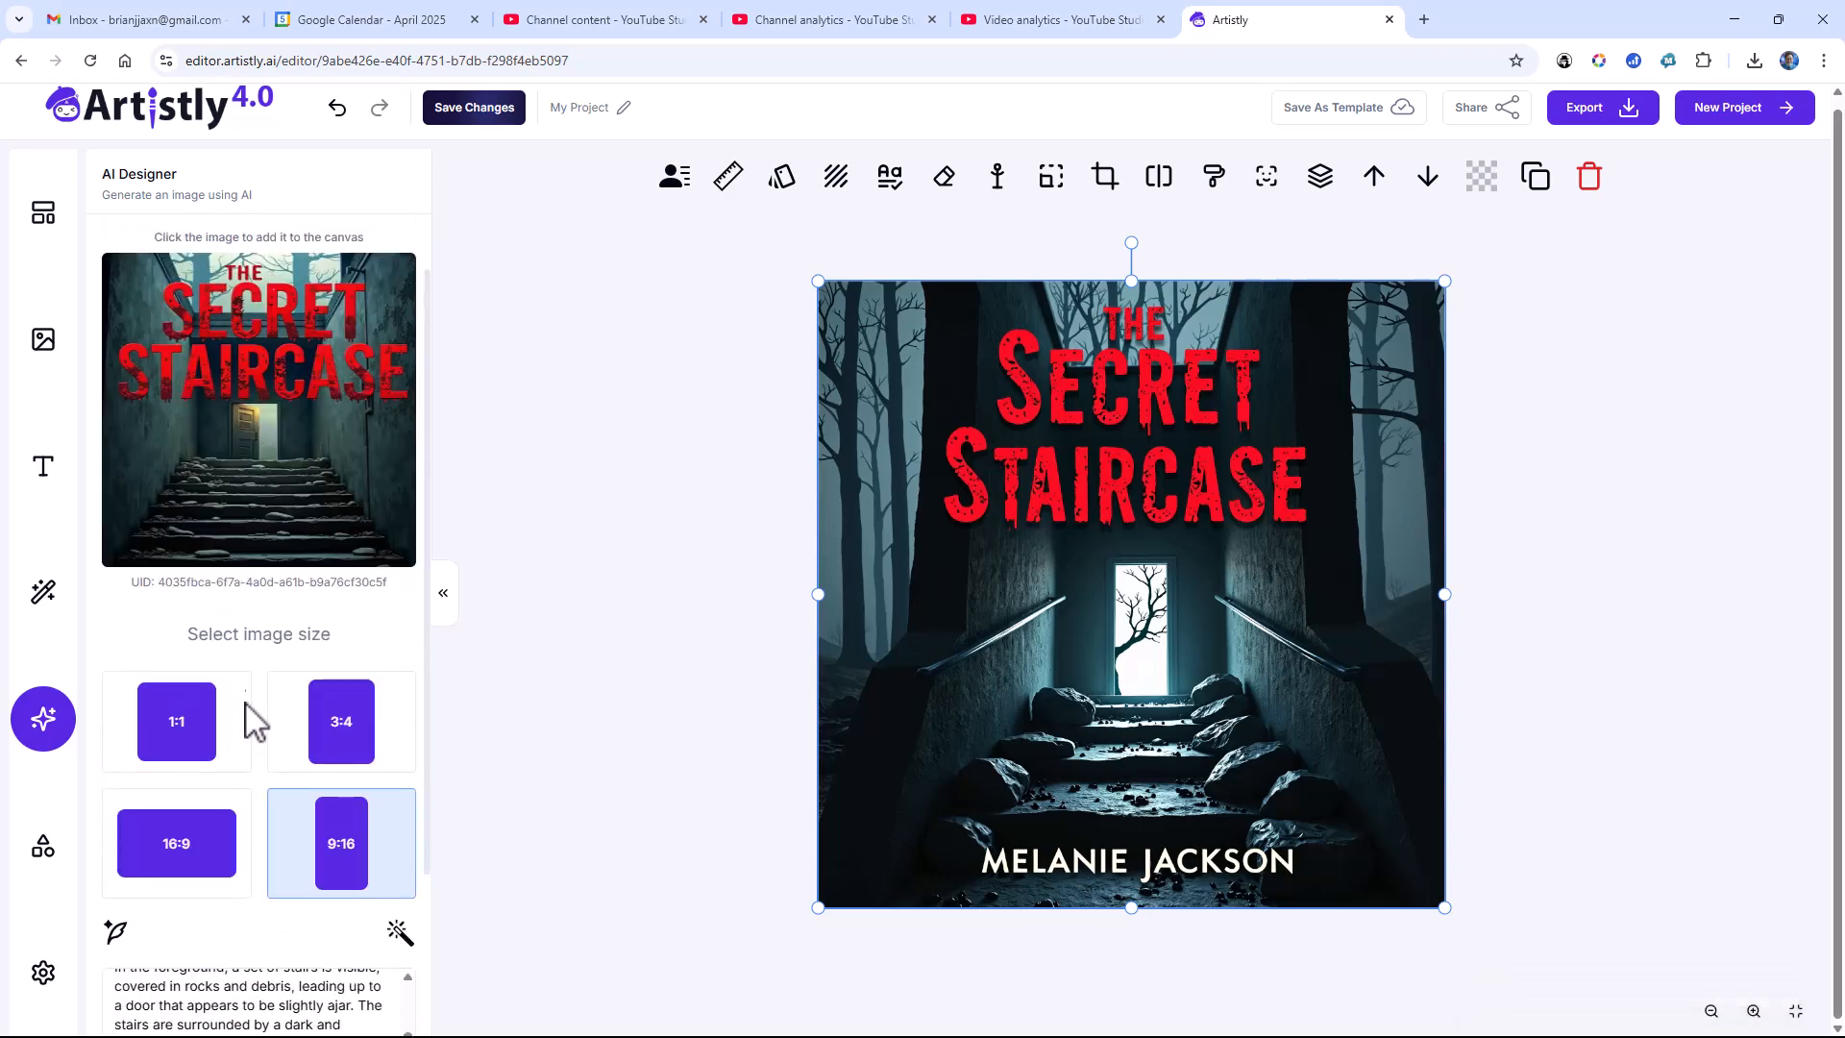
Step: Add the new 9:16 "The Secret Staircase" image to the canvas and save the project changes
click(260, 486)
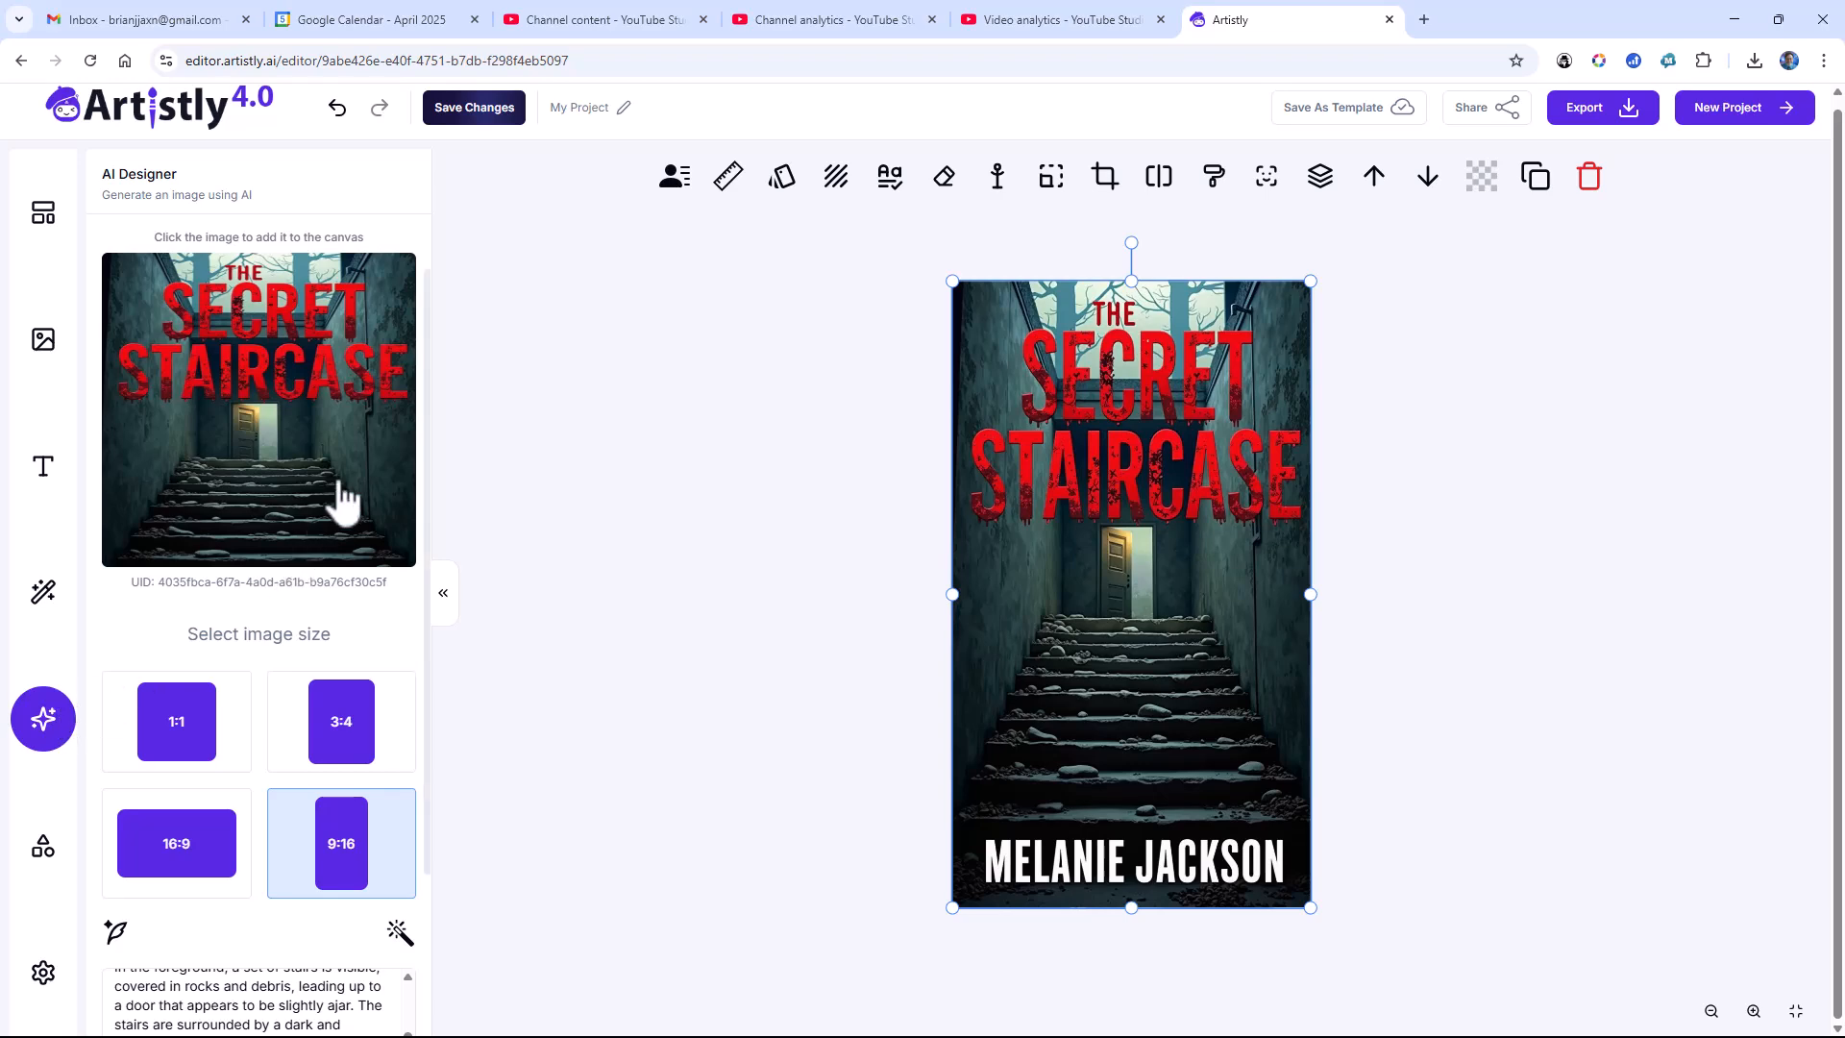
click(476, 109)
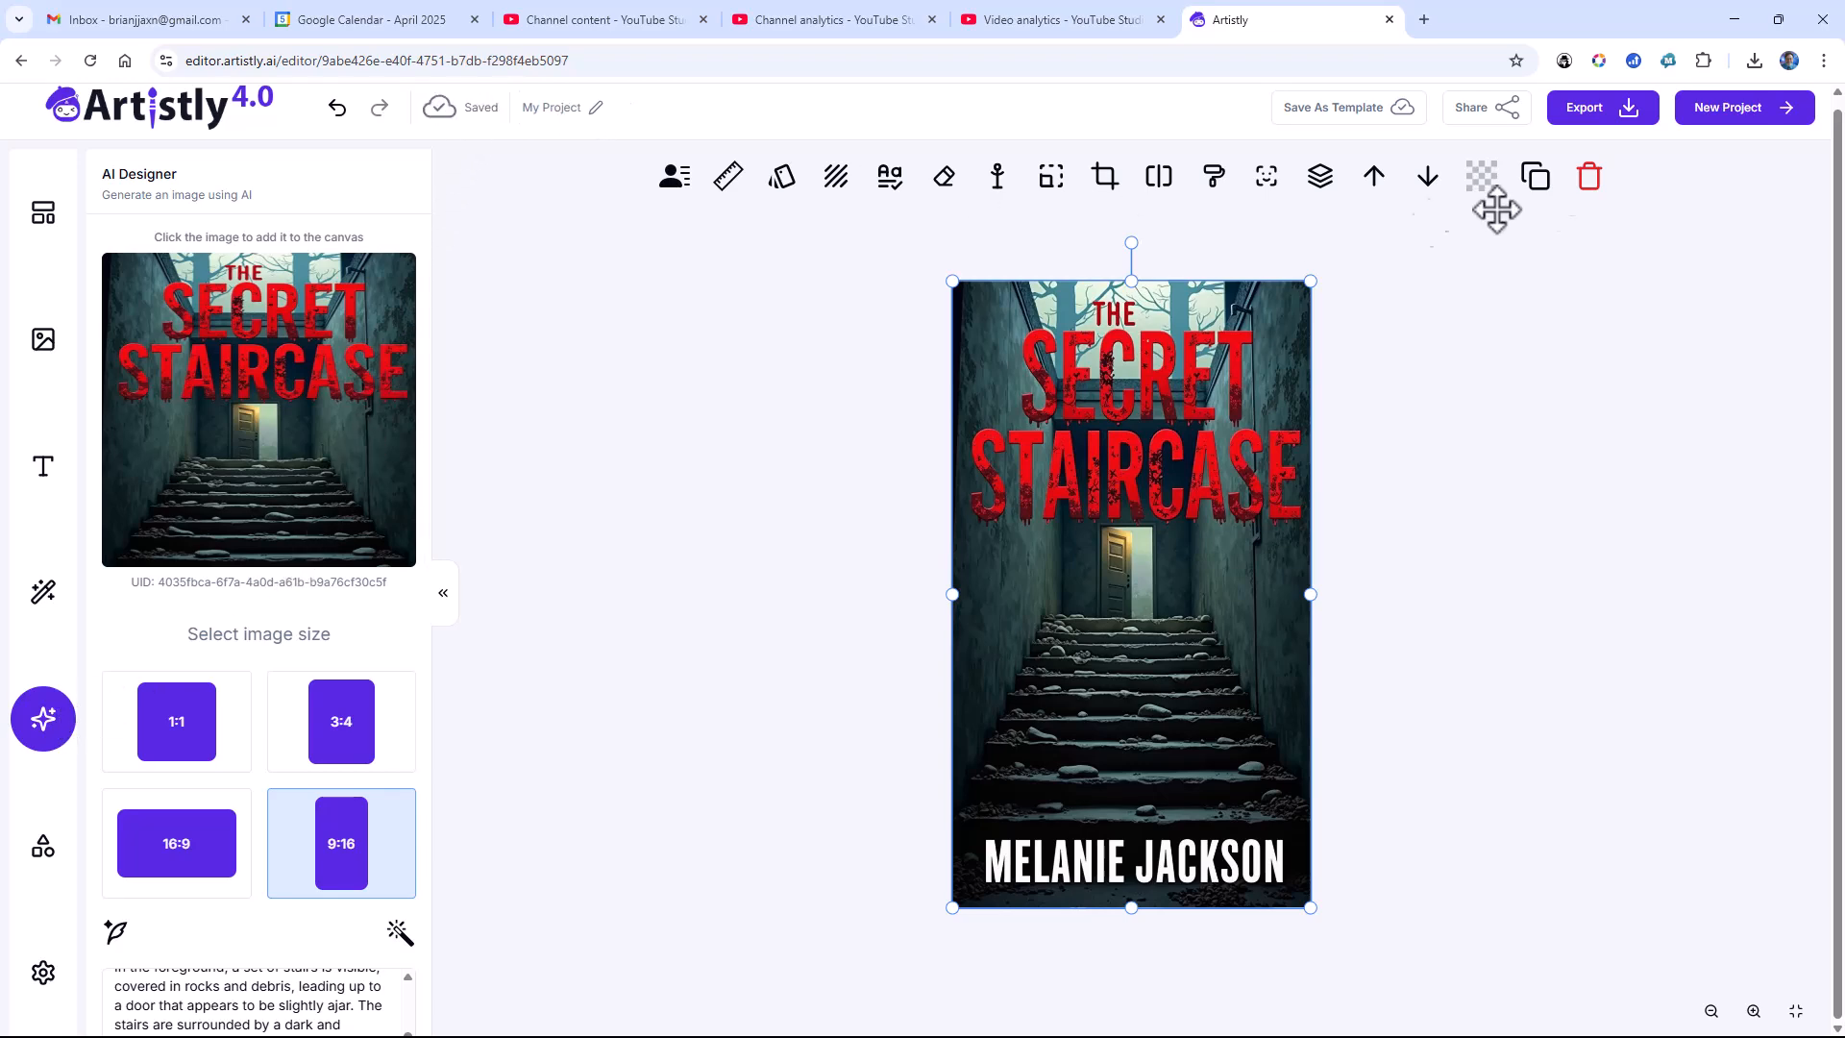
Step: Create a new project with a custom size of 1500 x 2400
click(1730, 110)
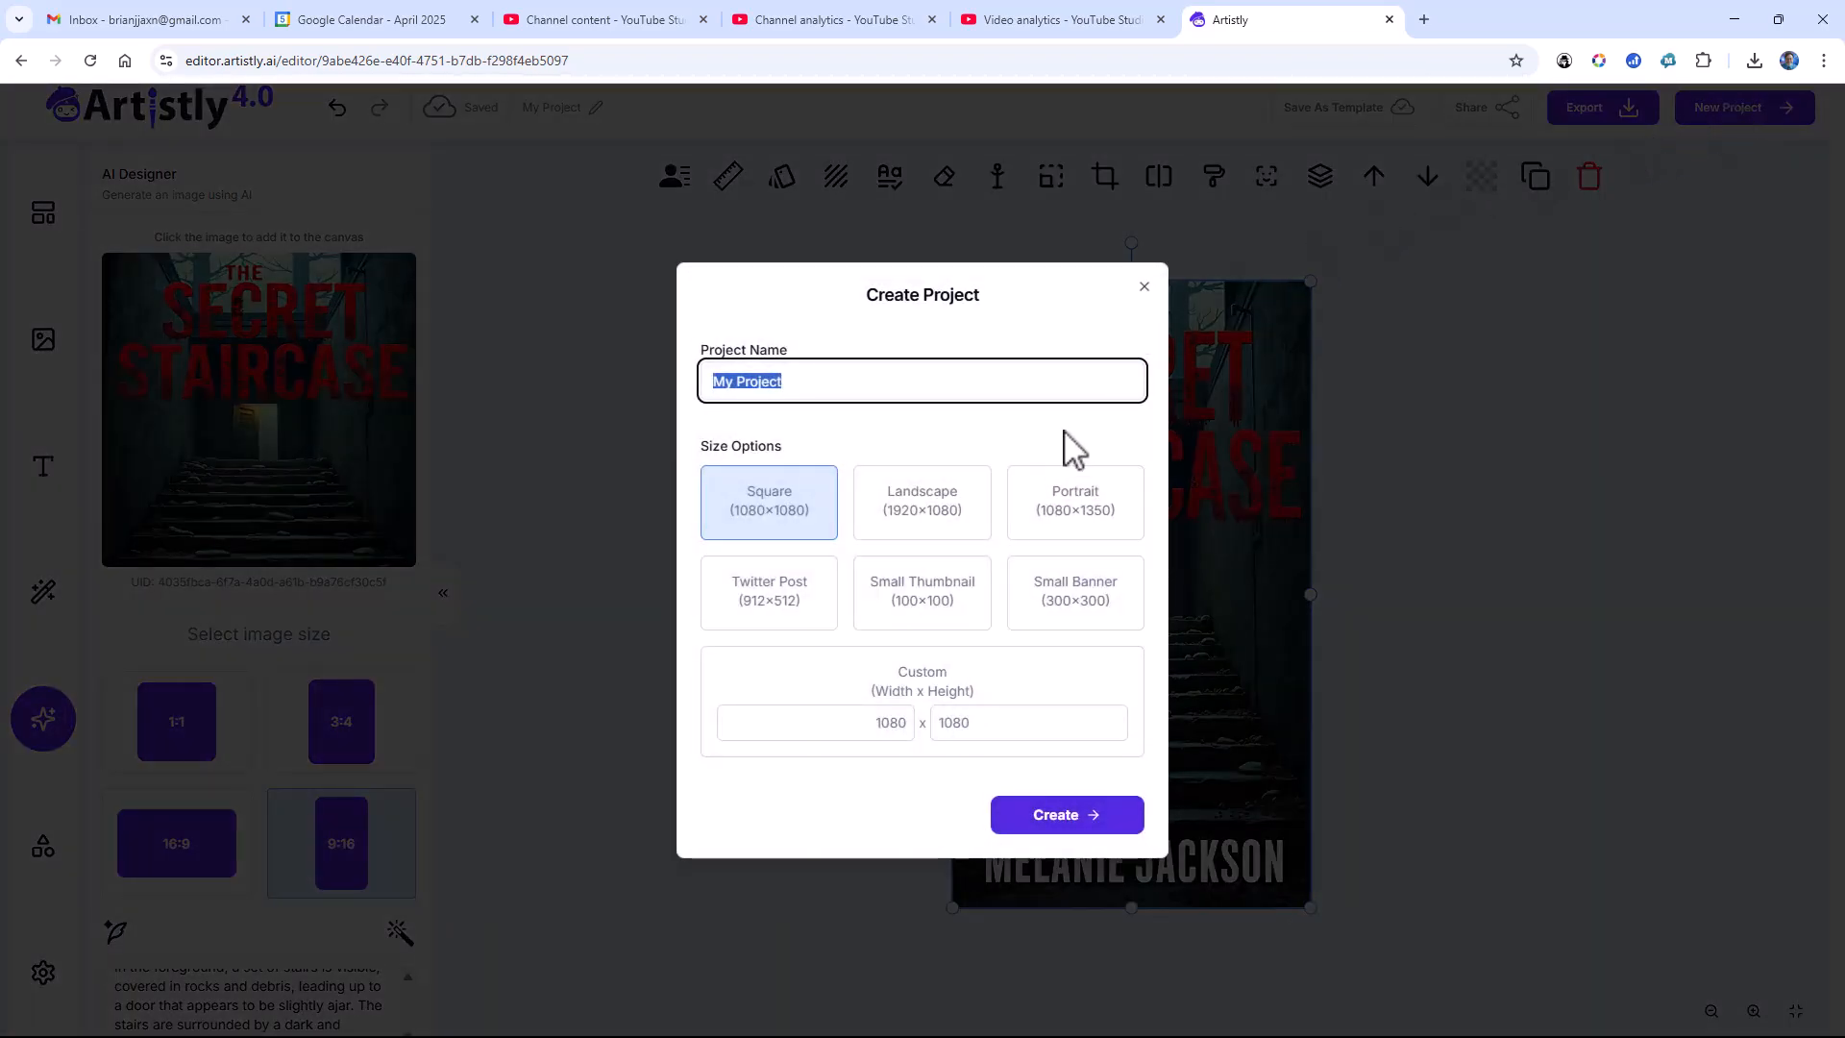
click(889, 720)
text(15)
key(Tab)
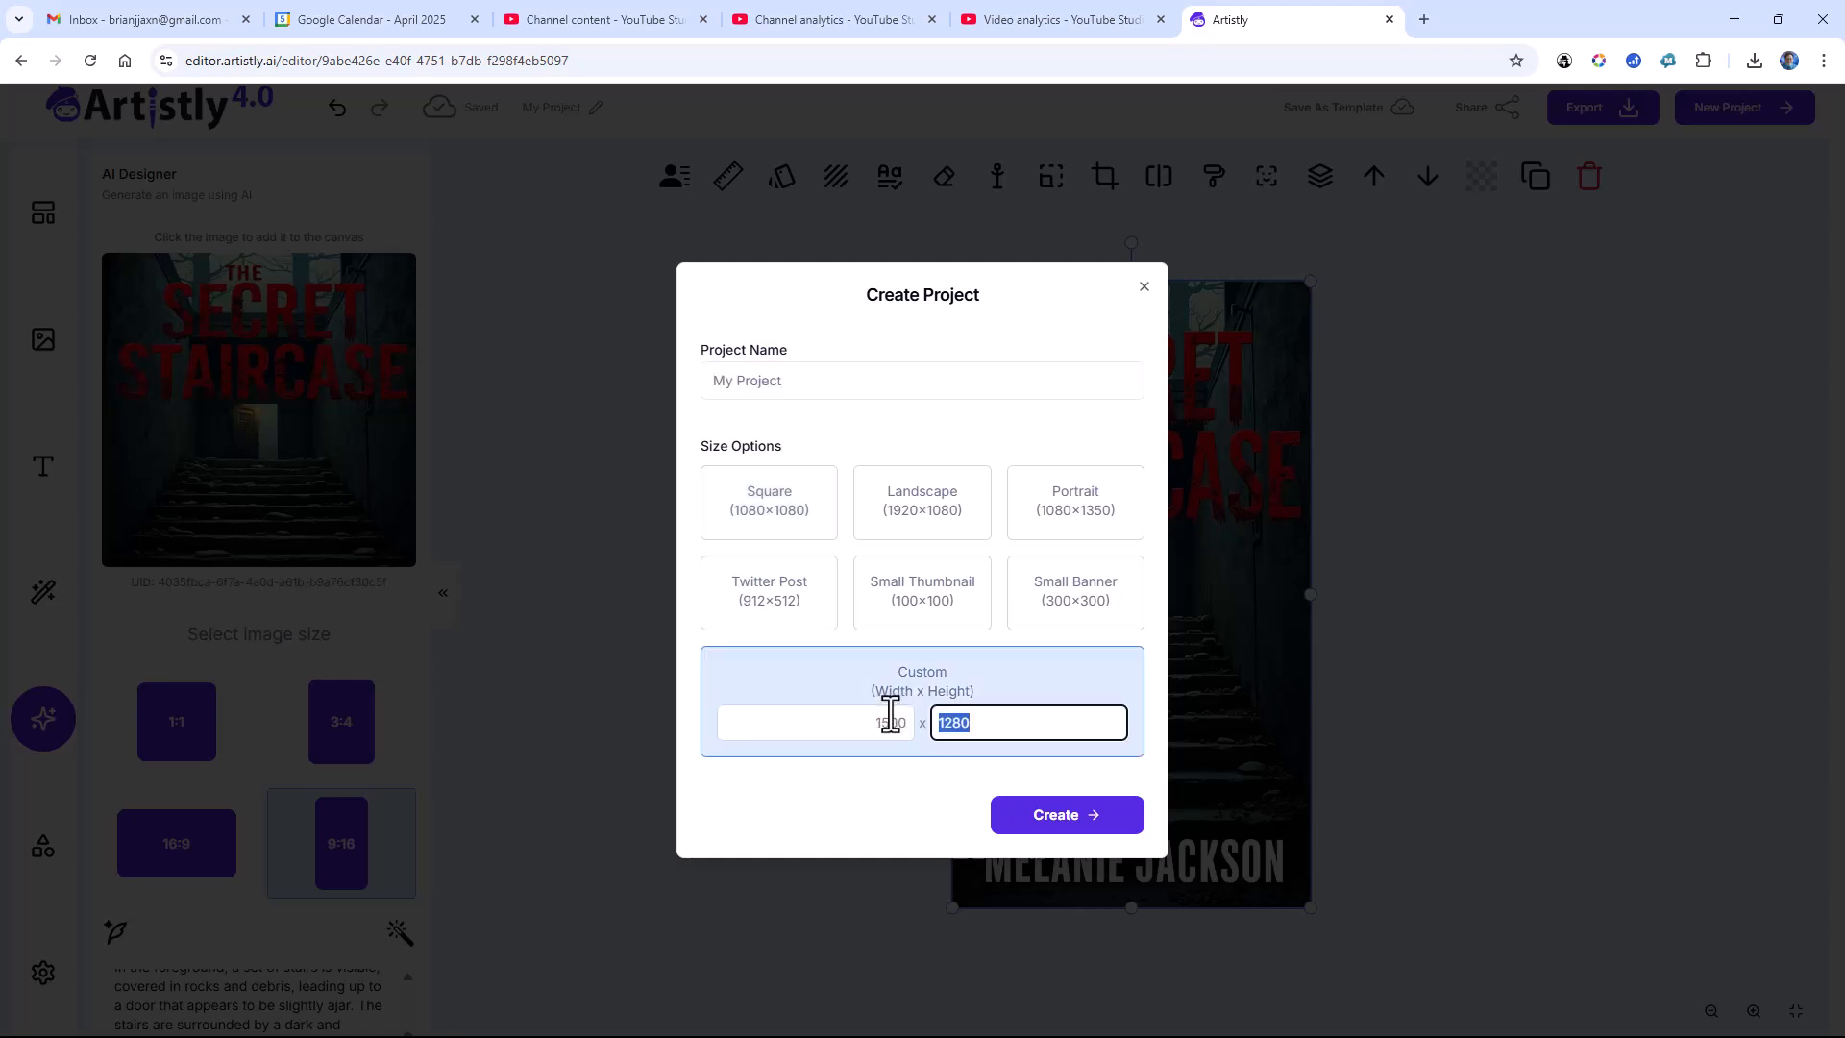
text(2400)
click(1057, 828)
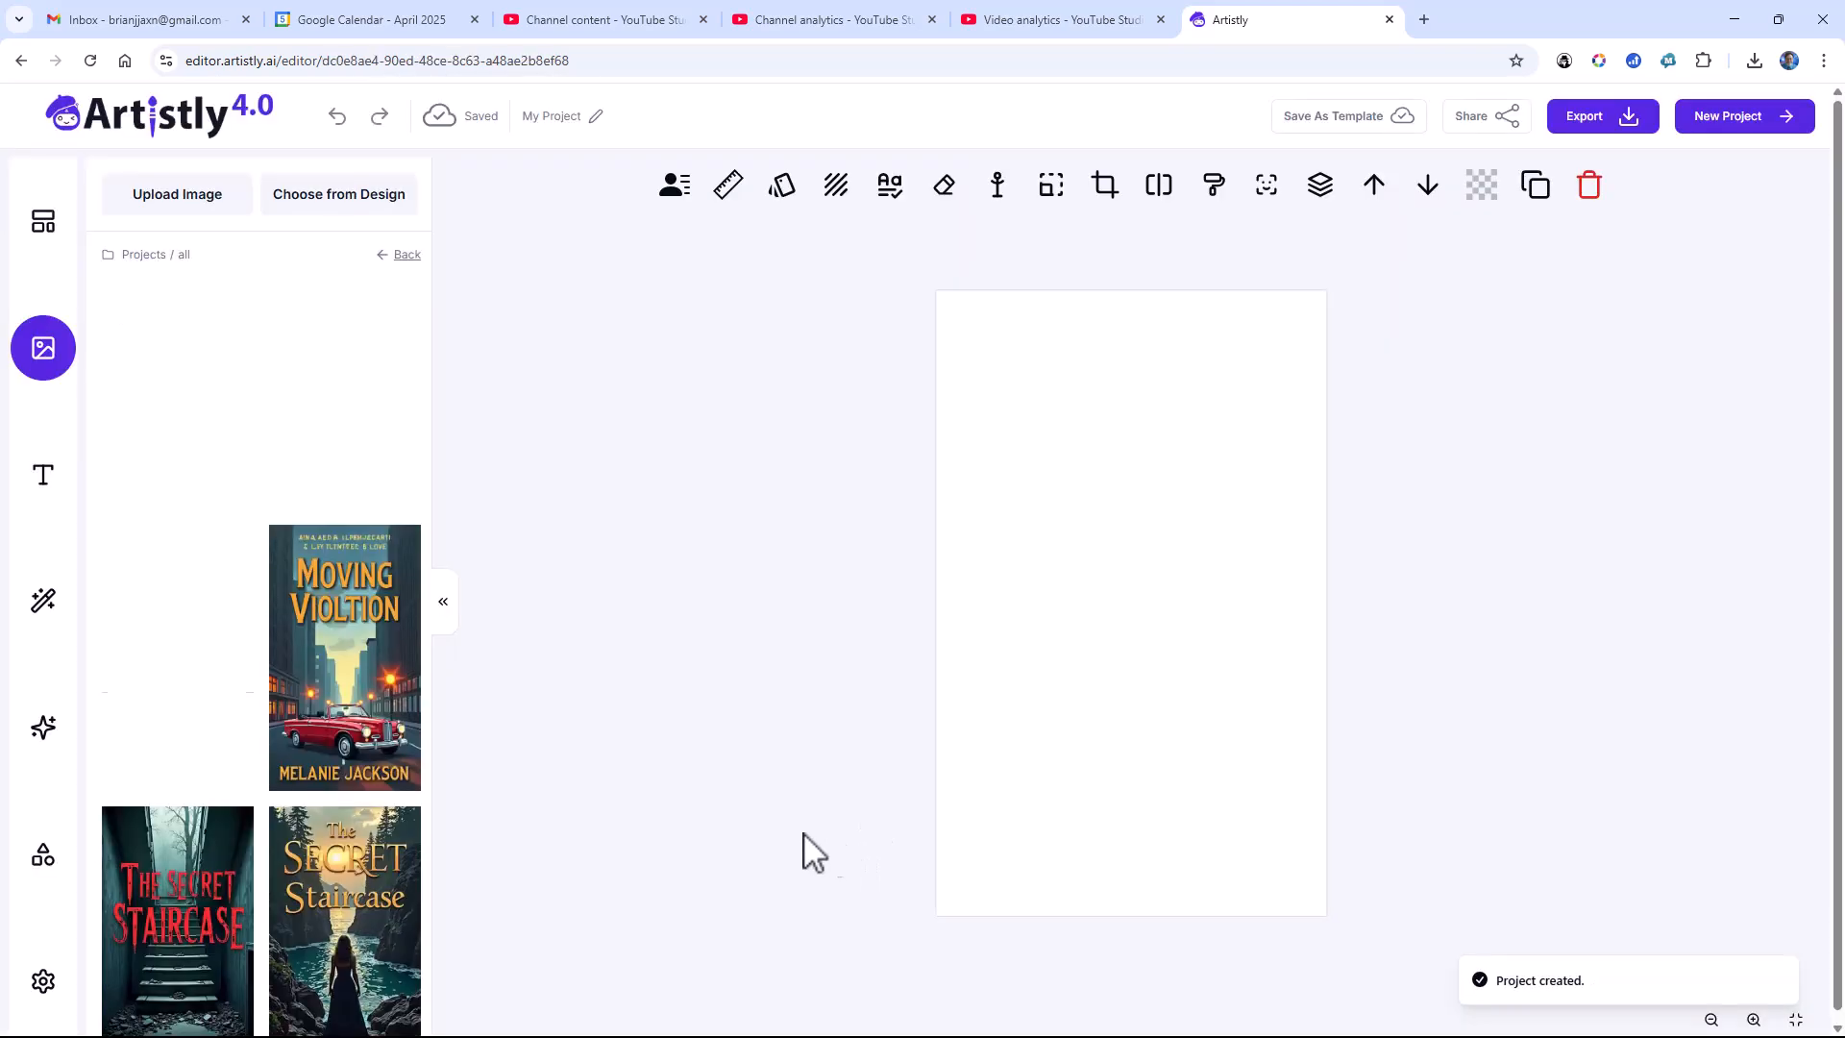
Step: Write an AI Designer prompt for an 8" by 5" book cover for a science fiction novel named "Deep Space", including the author's name
click(44, 747)
click(244, 649)
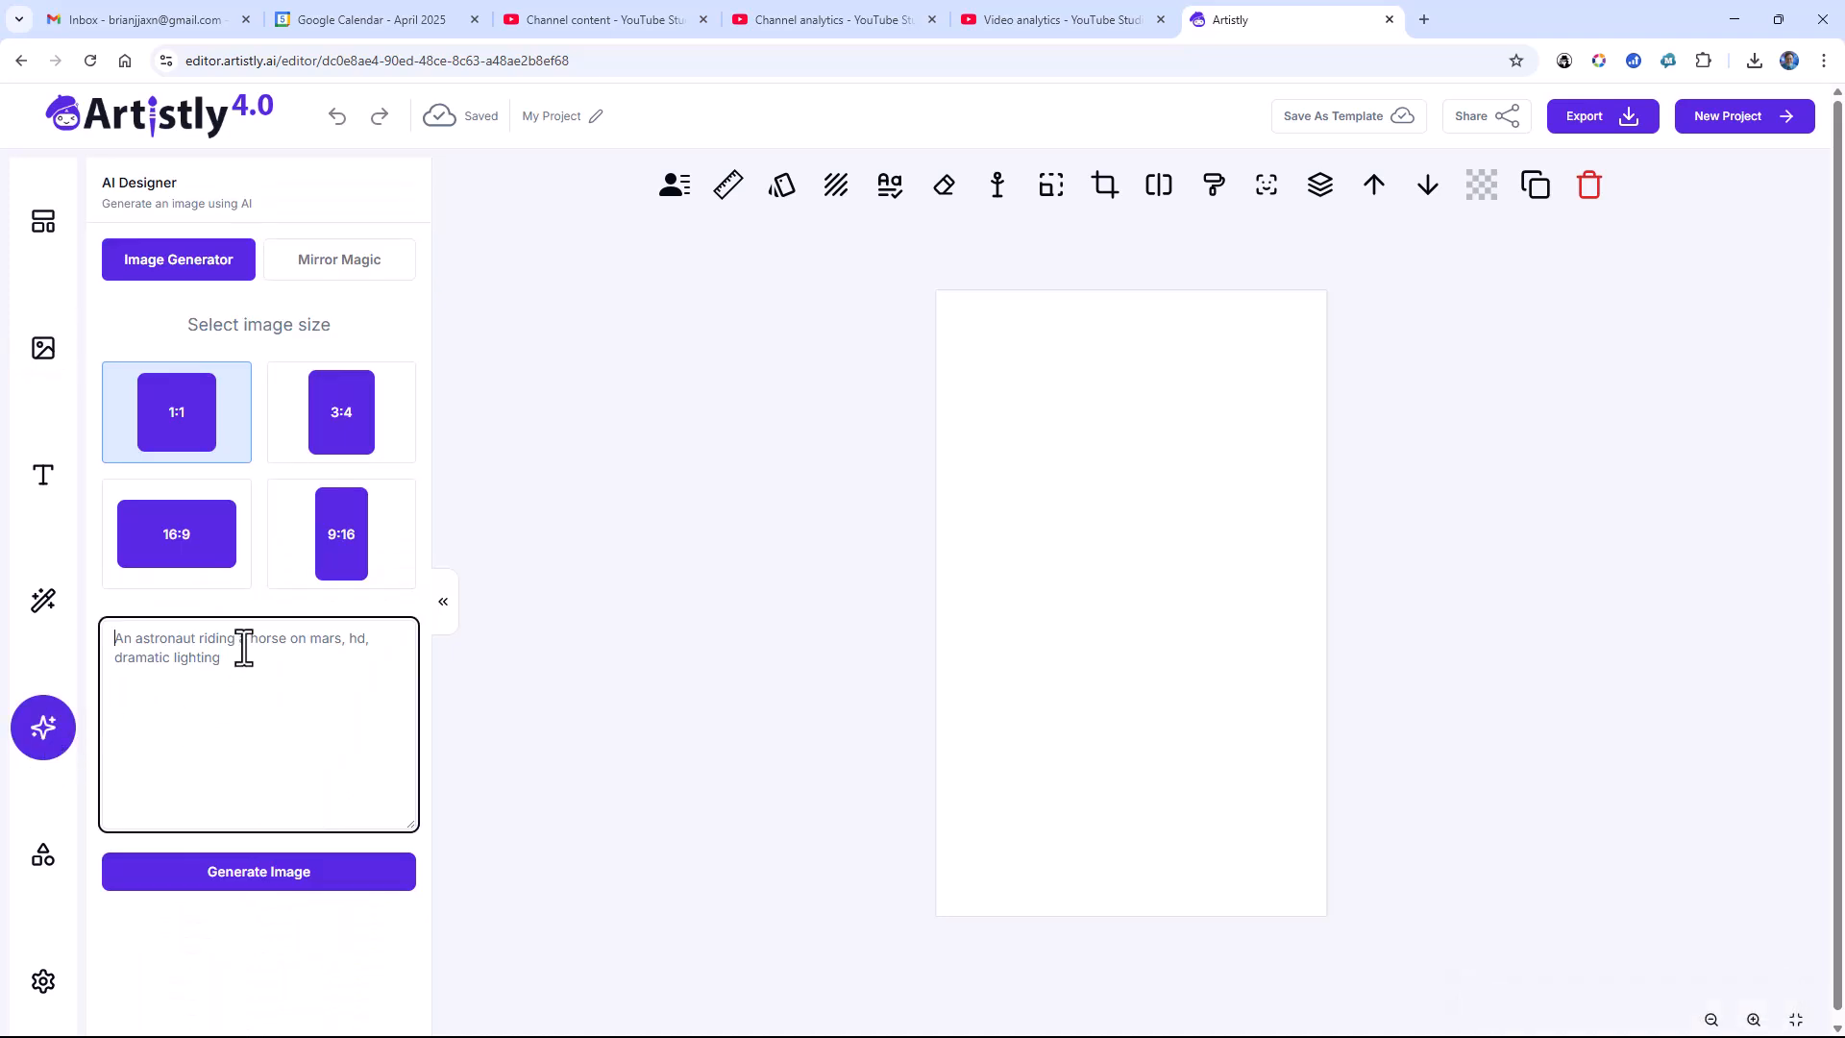
text(Crea)
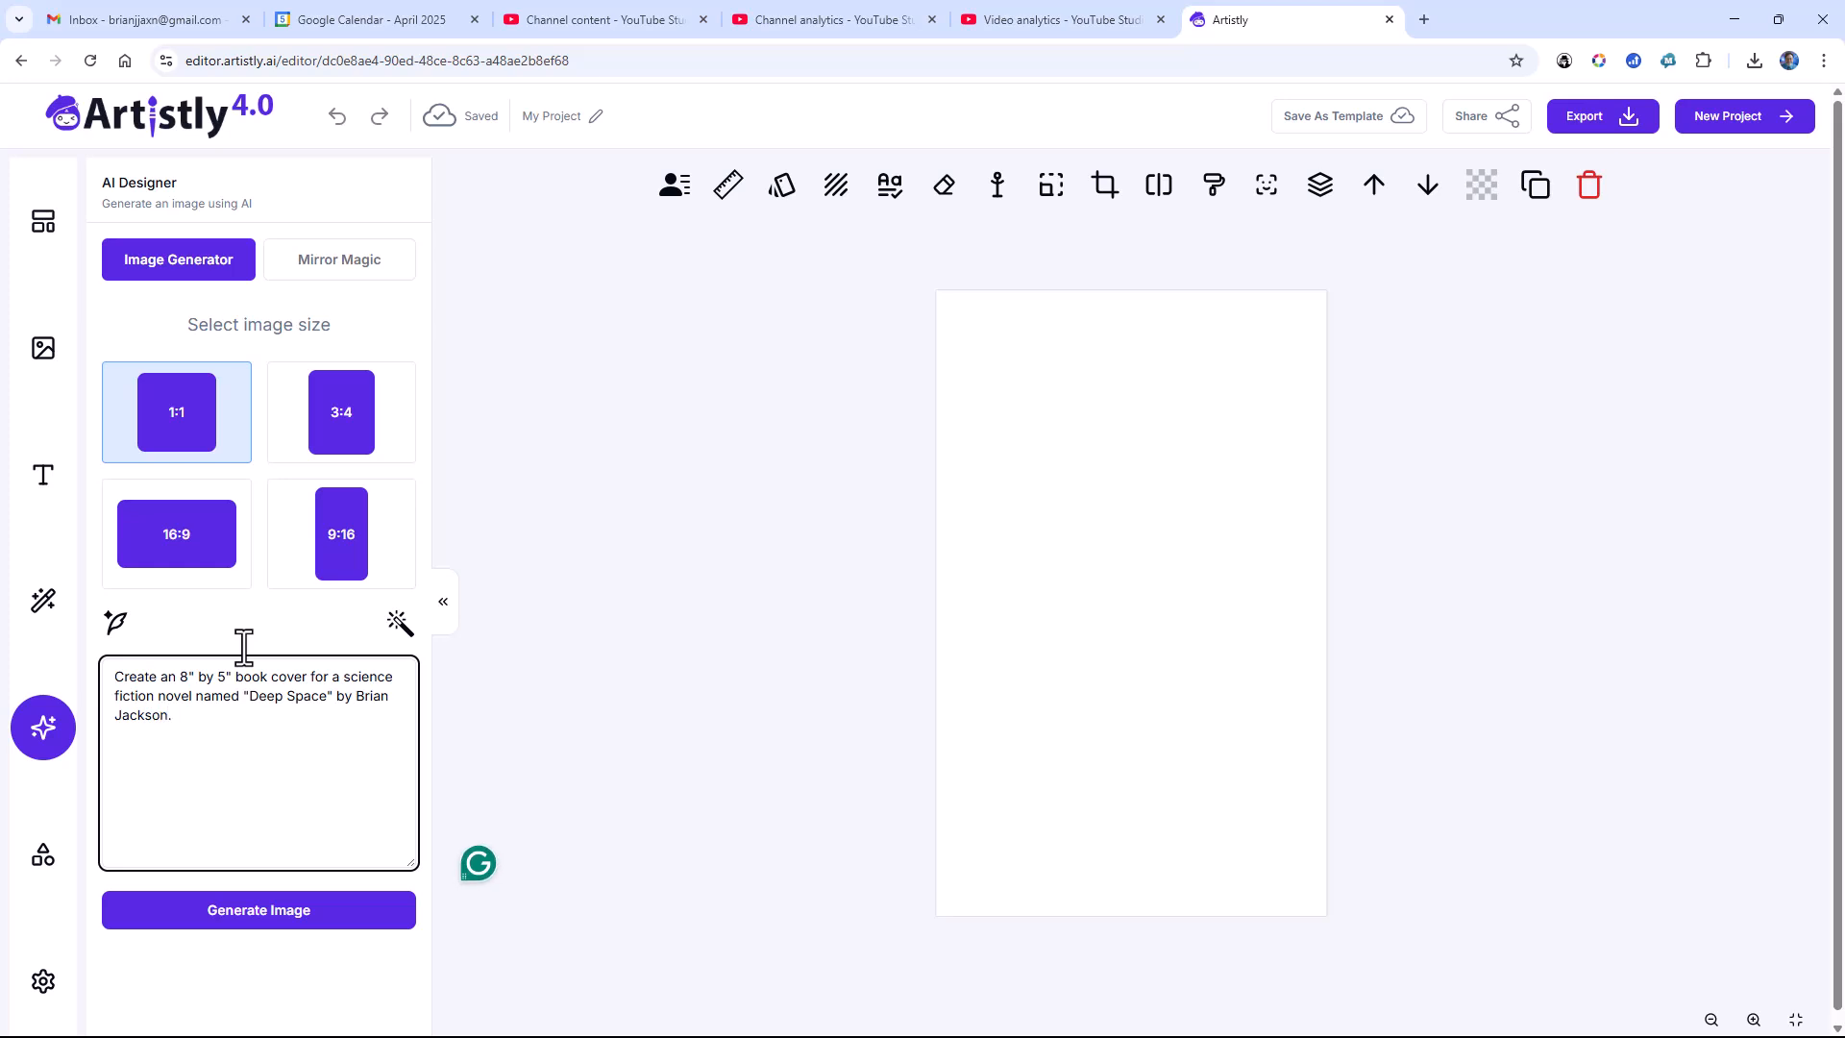
Step: Enhance the "Deep Space" prompt with Magic Prompt and review its full text in the AI rewrite dialog
click(118, 624)
click(805, 619)
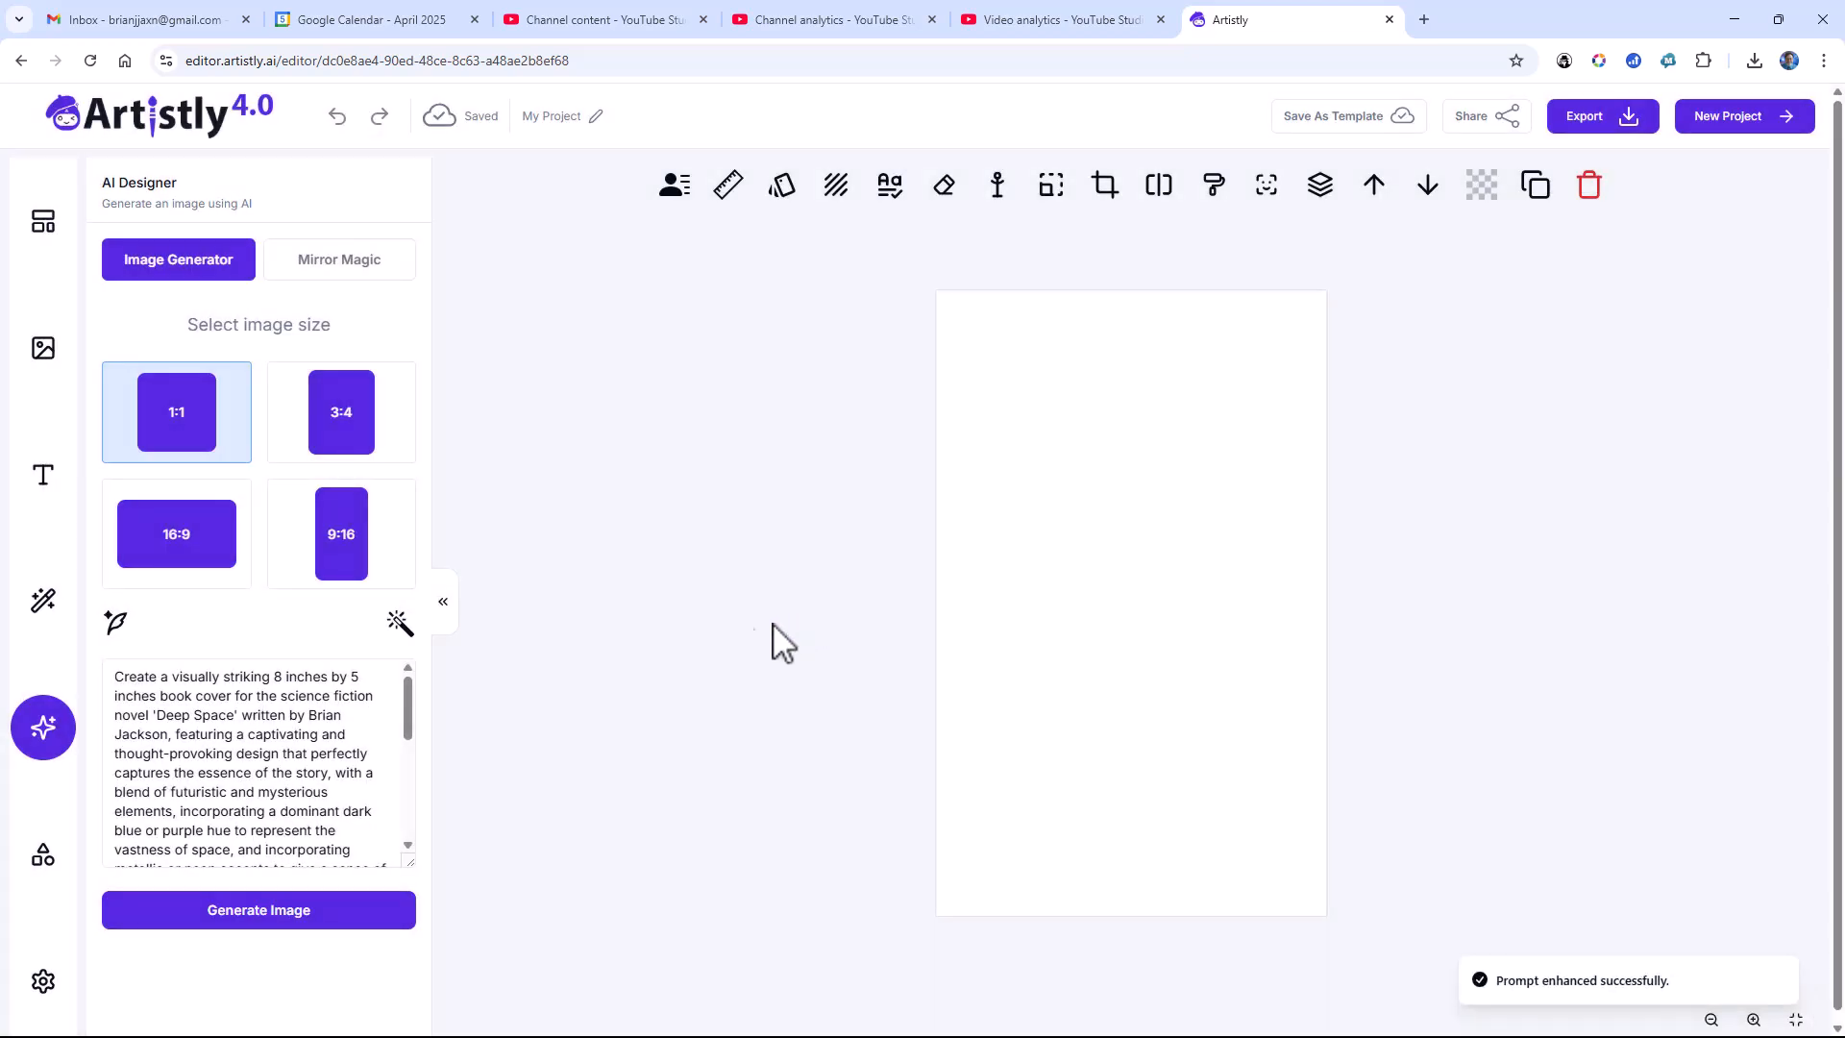
click(399, 627)
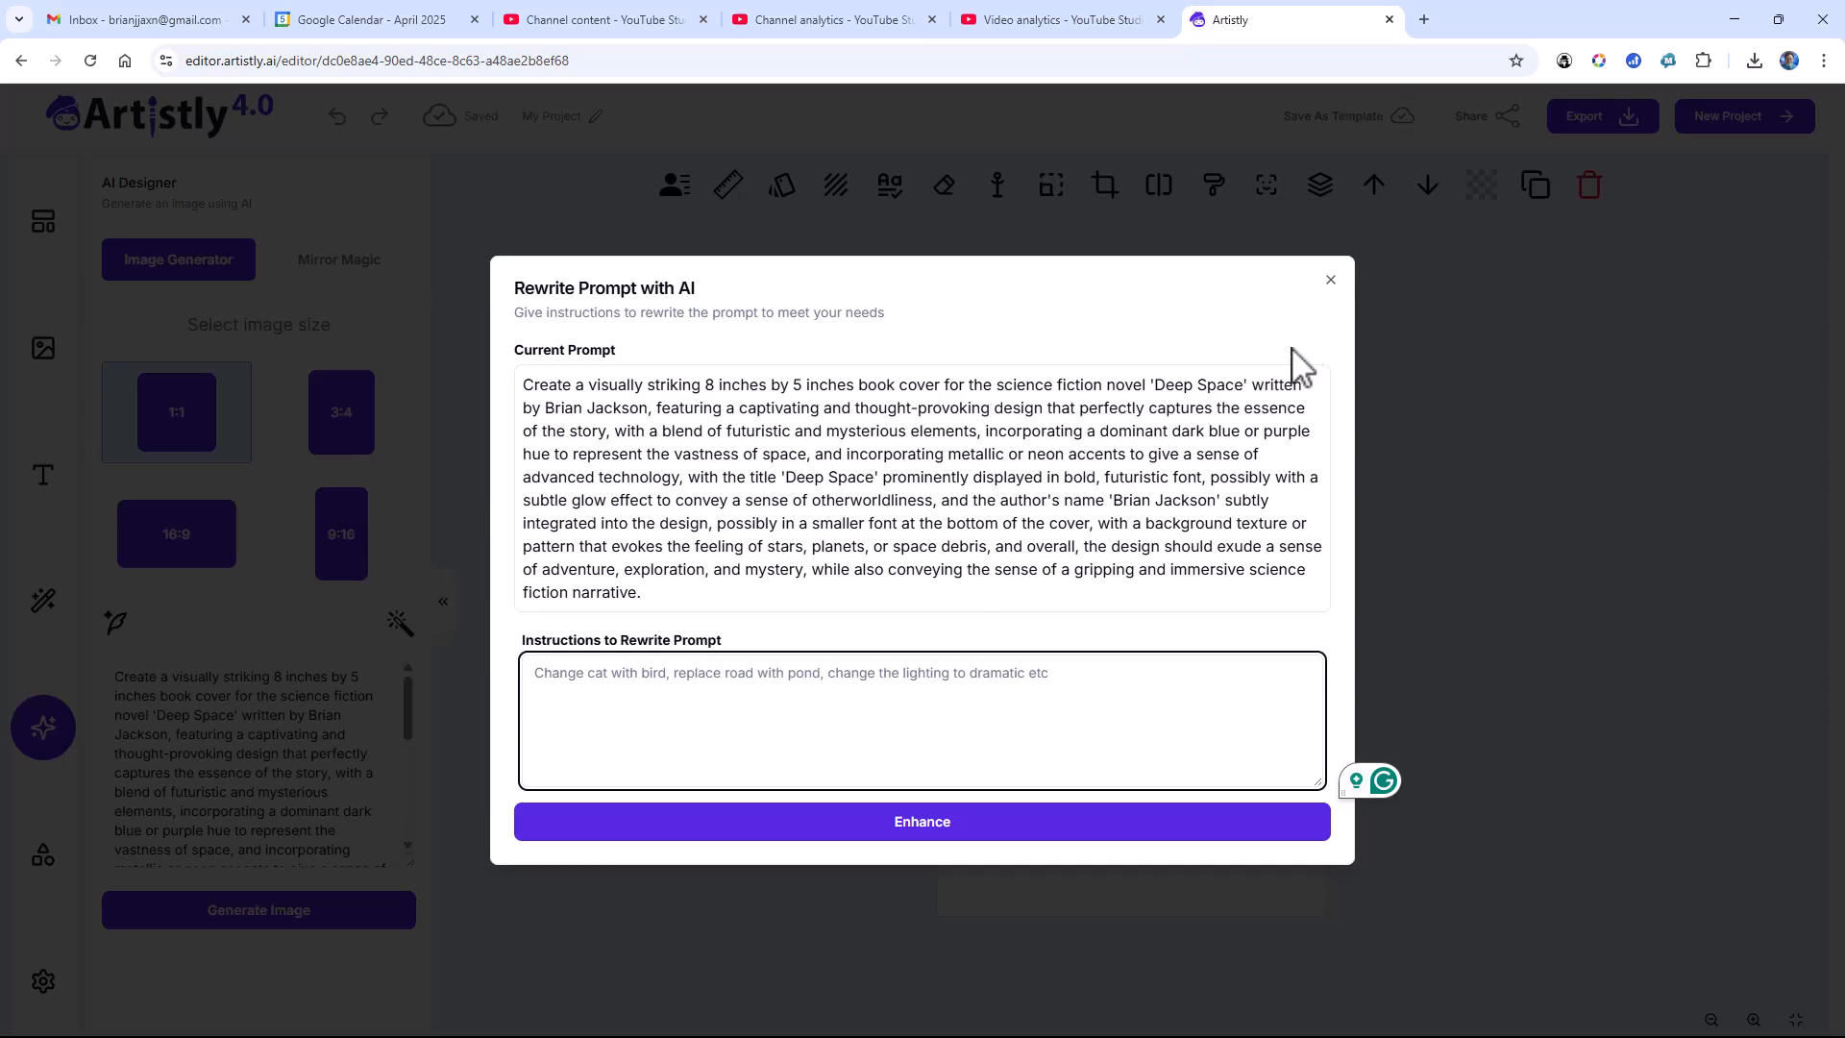
click(1329, 280)
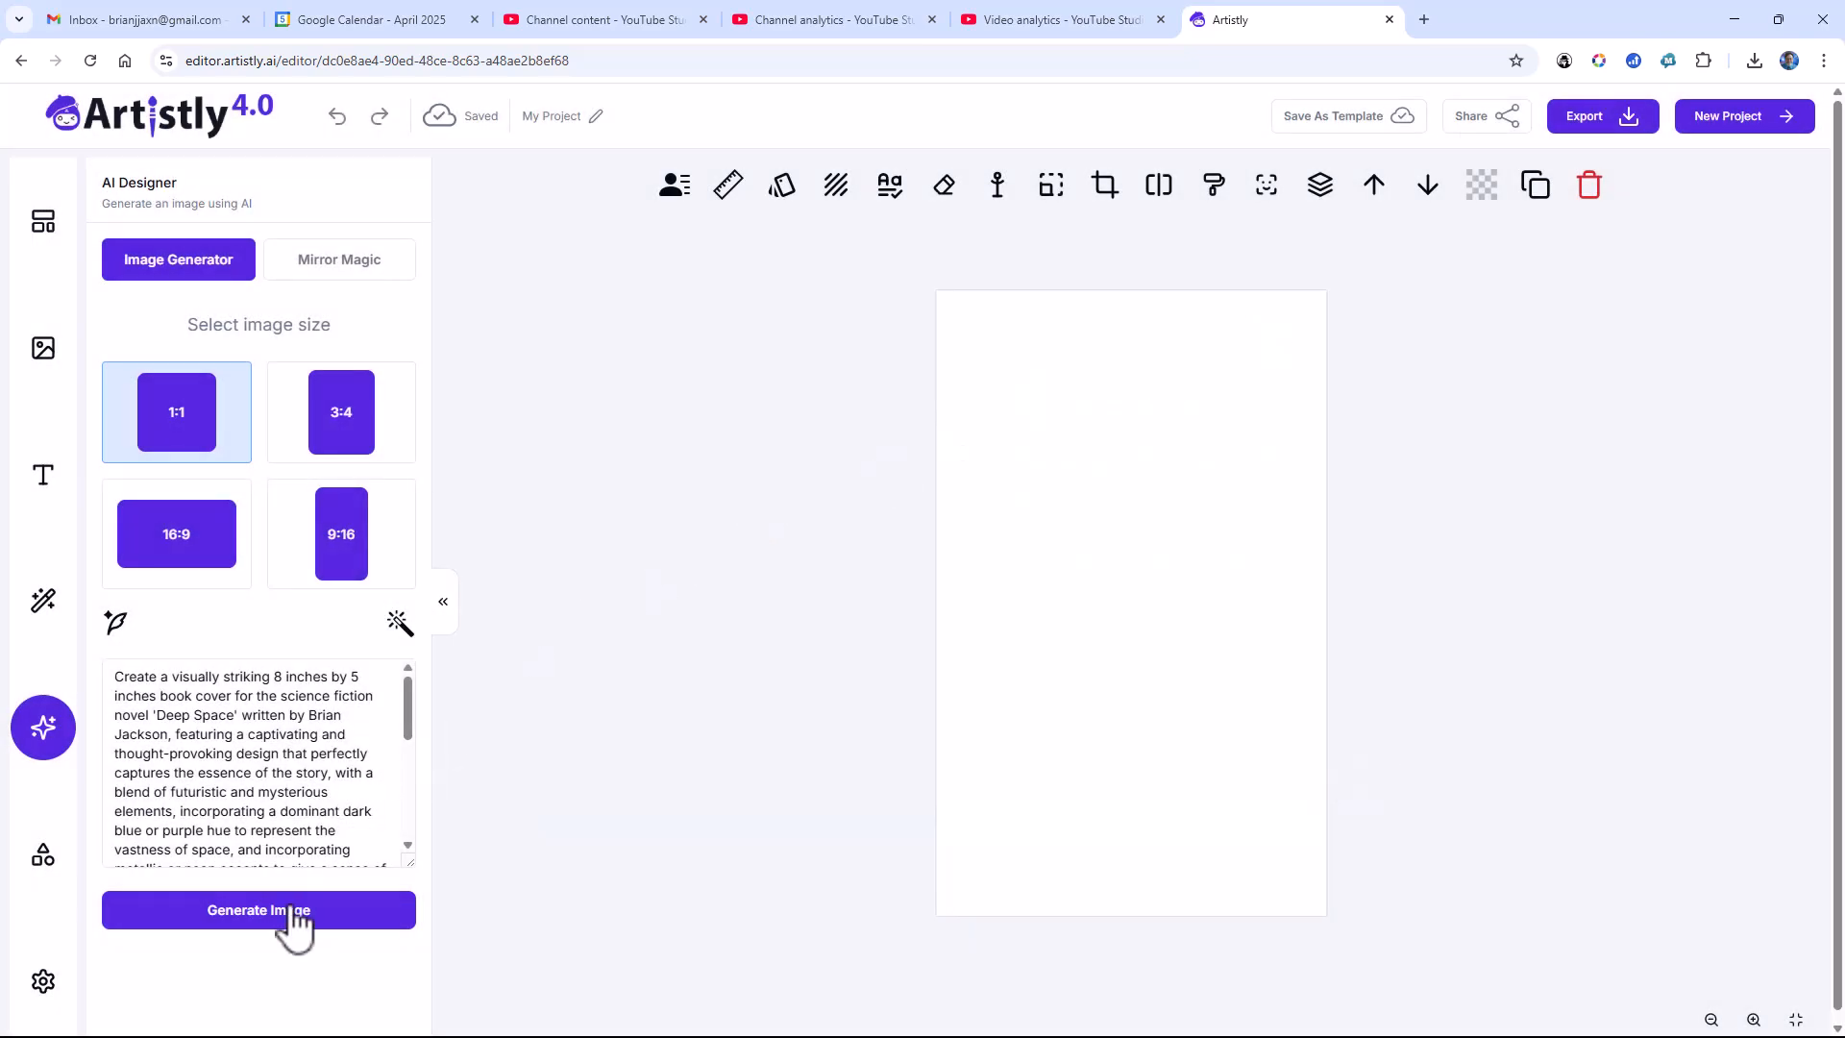
Step: Generate the "Deep Space" cover at 9:16 and add the image to the canvas
click(339, 536)
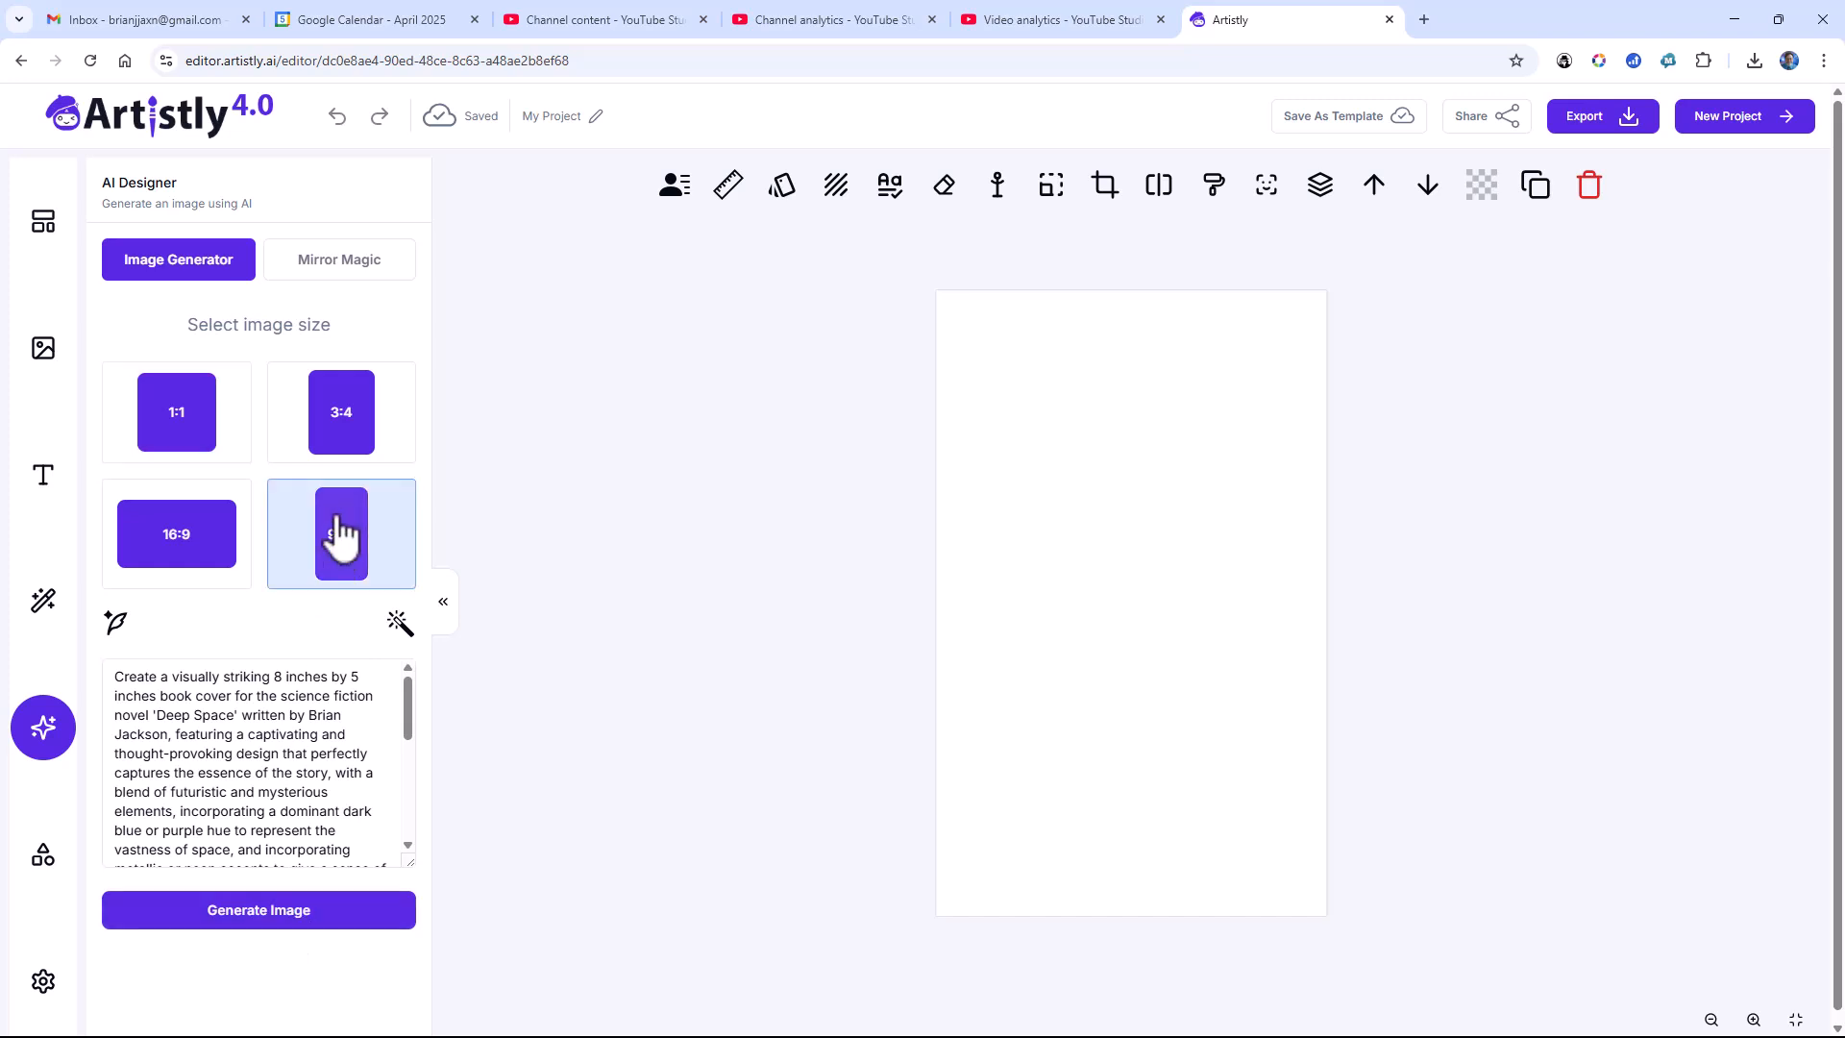
click(287, 913)
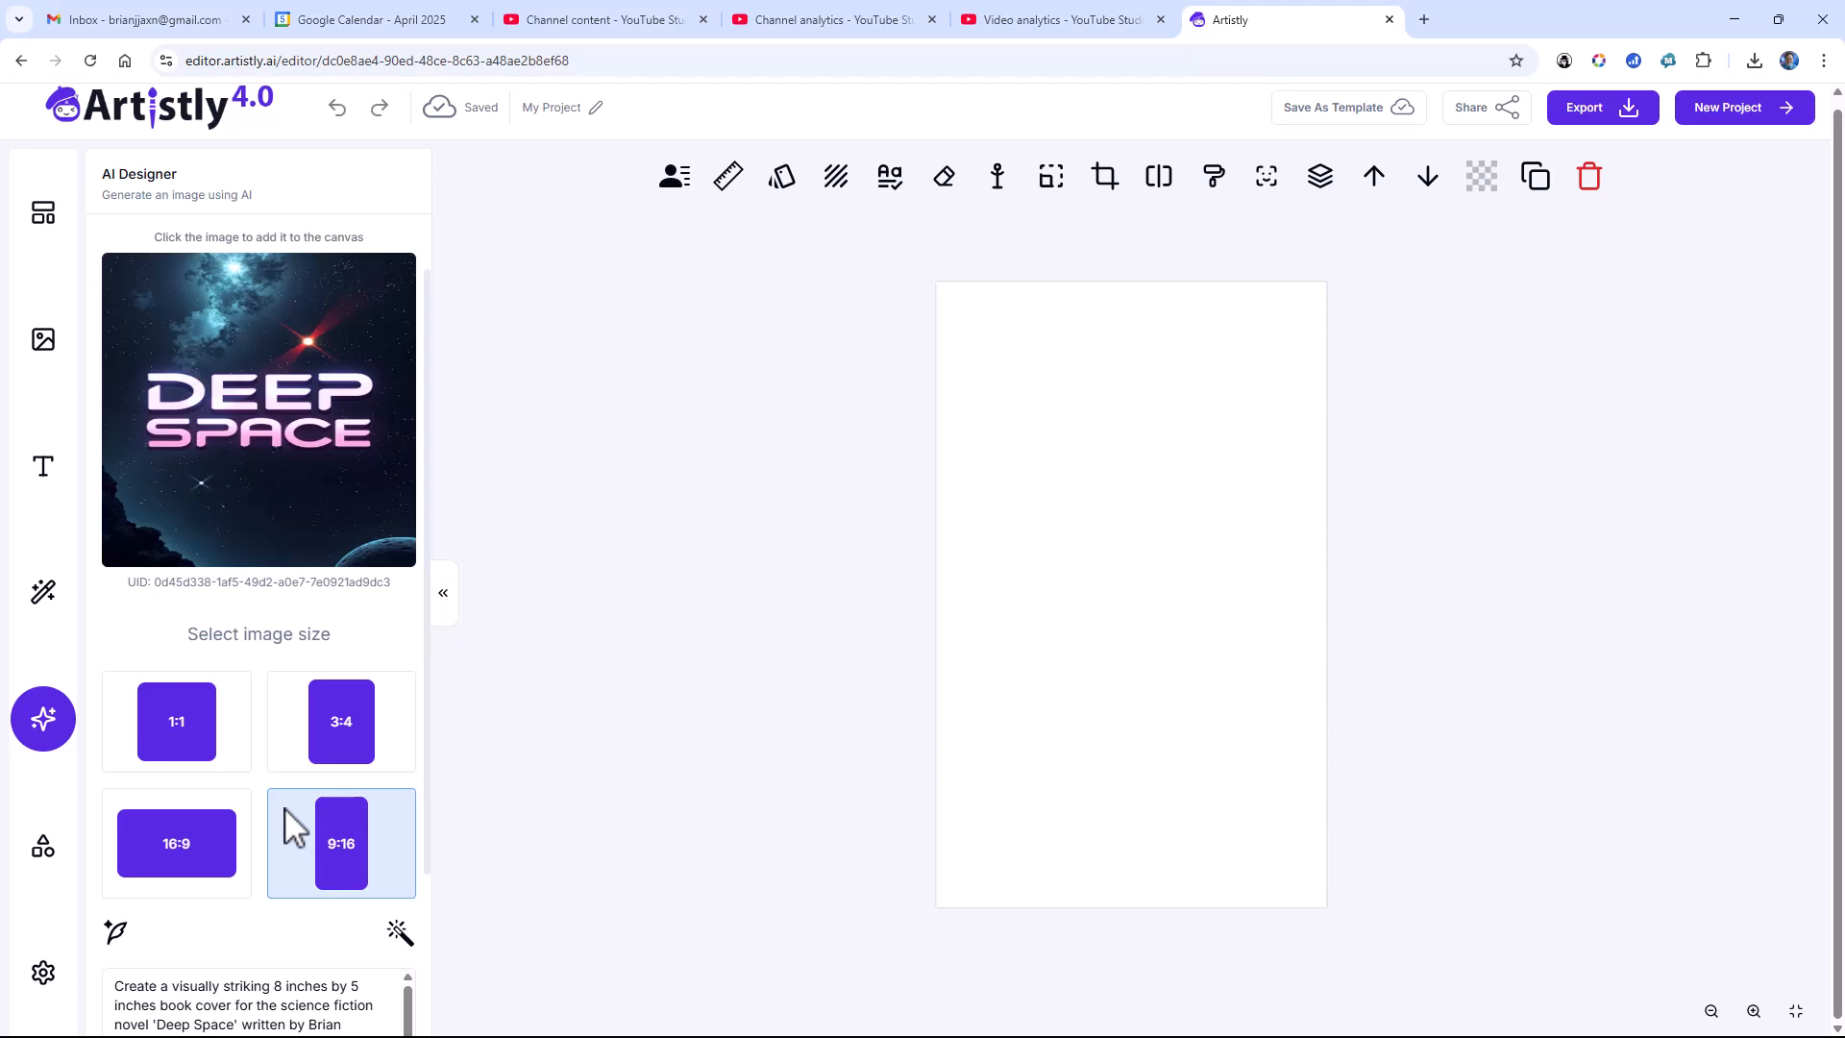
click(256, 510)
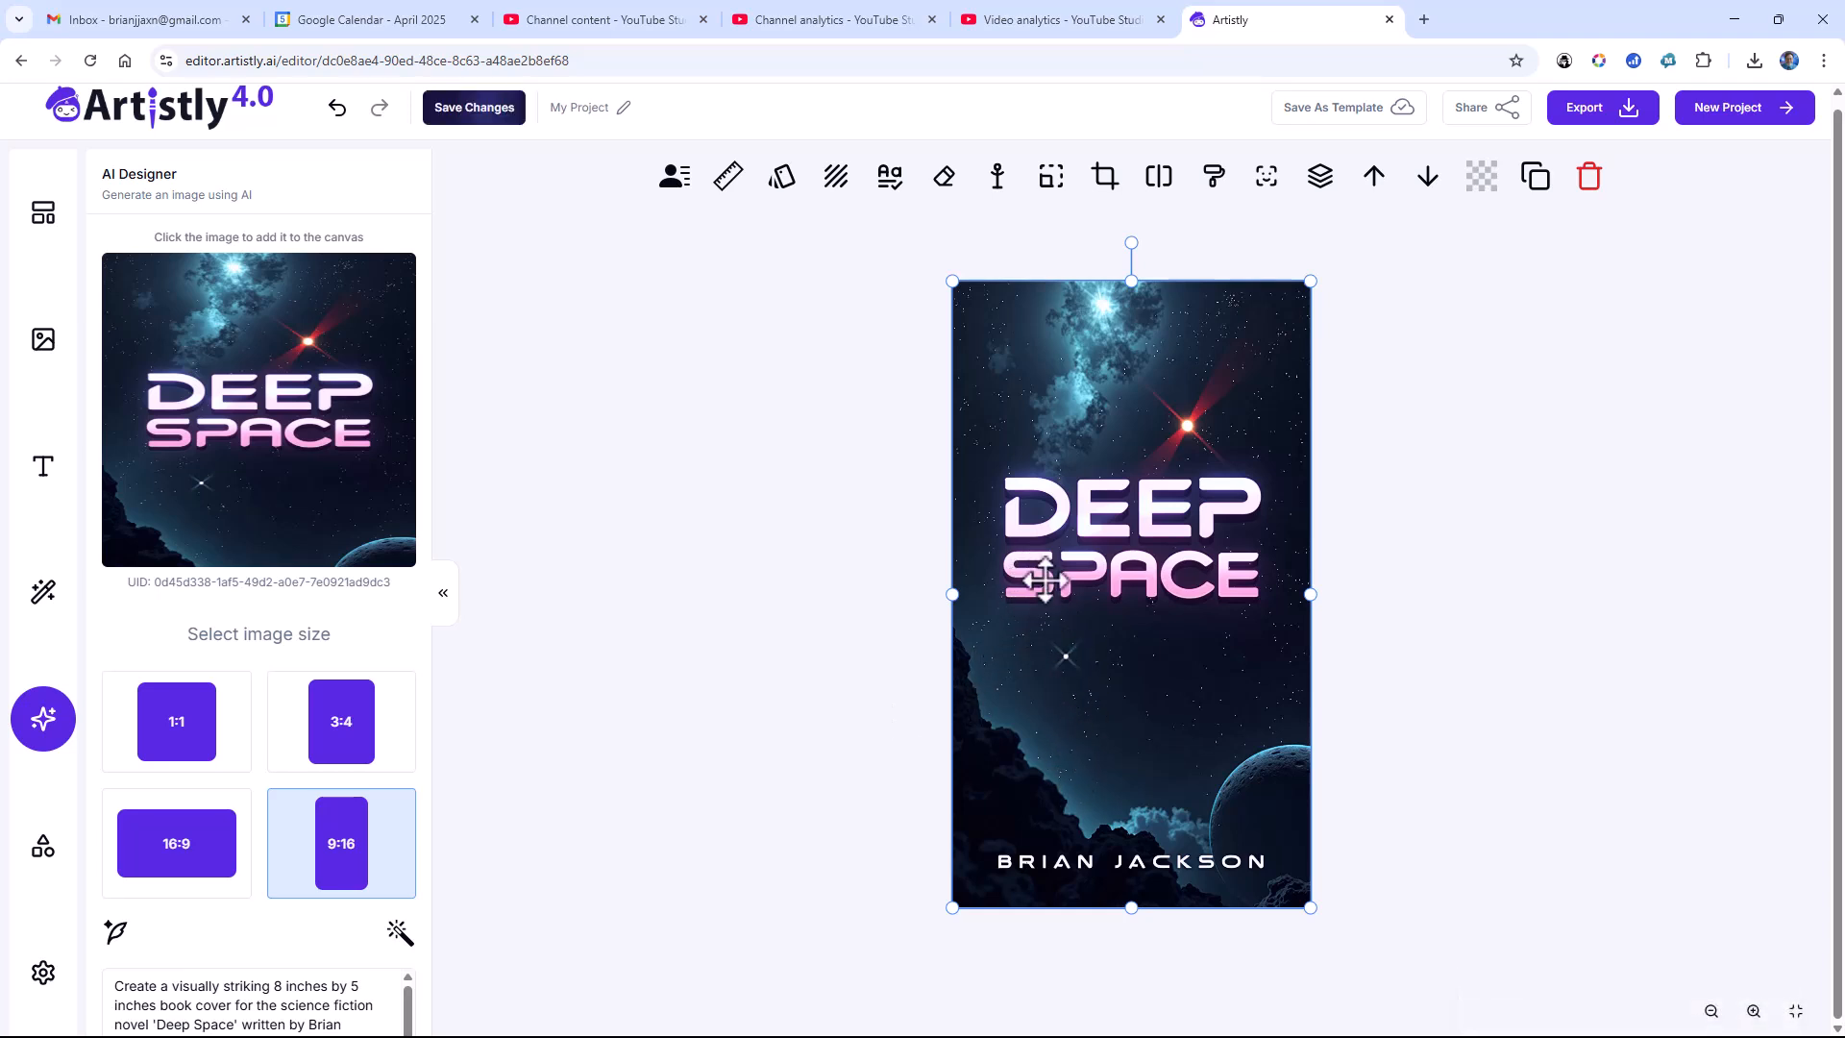
Step: Rewrite the cover prompt with AI using the instruction "Use an orange gradient for the text rather than pink"
scroll(258, 739, down, 3)
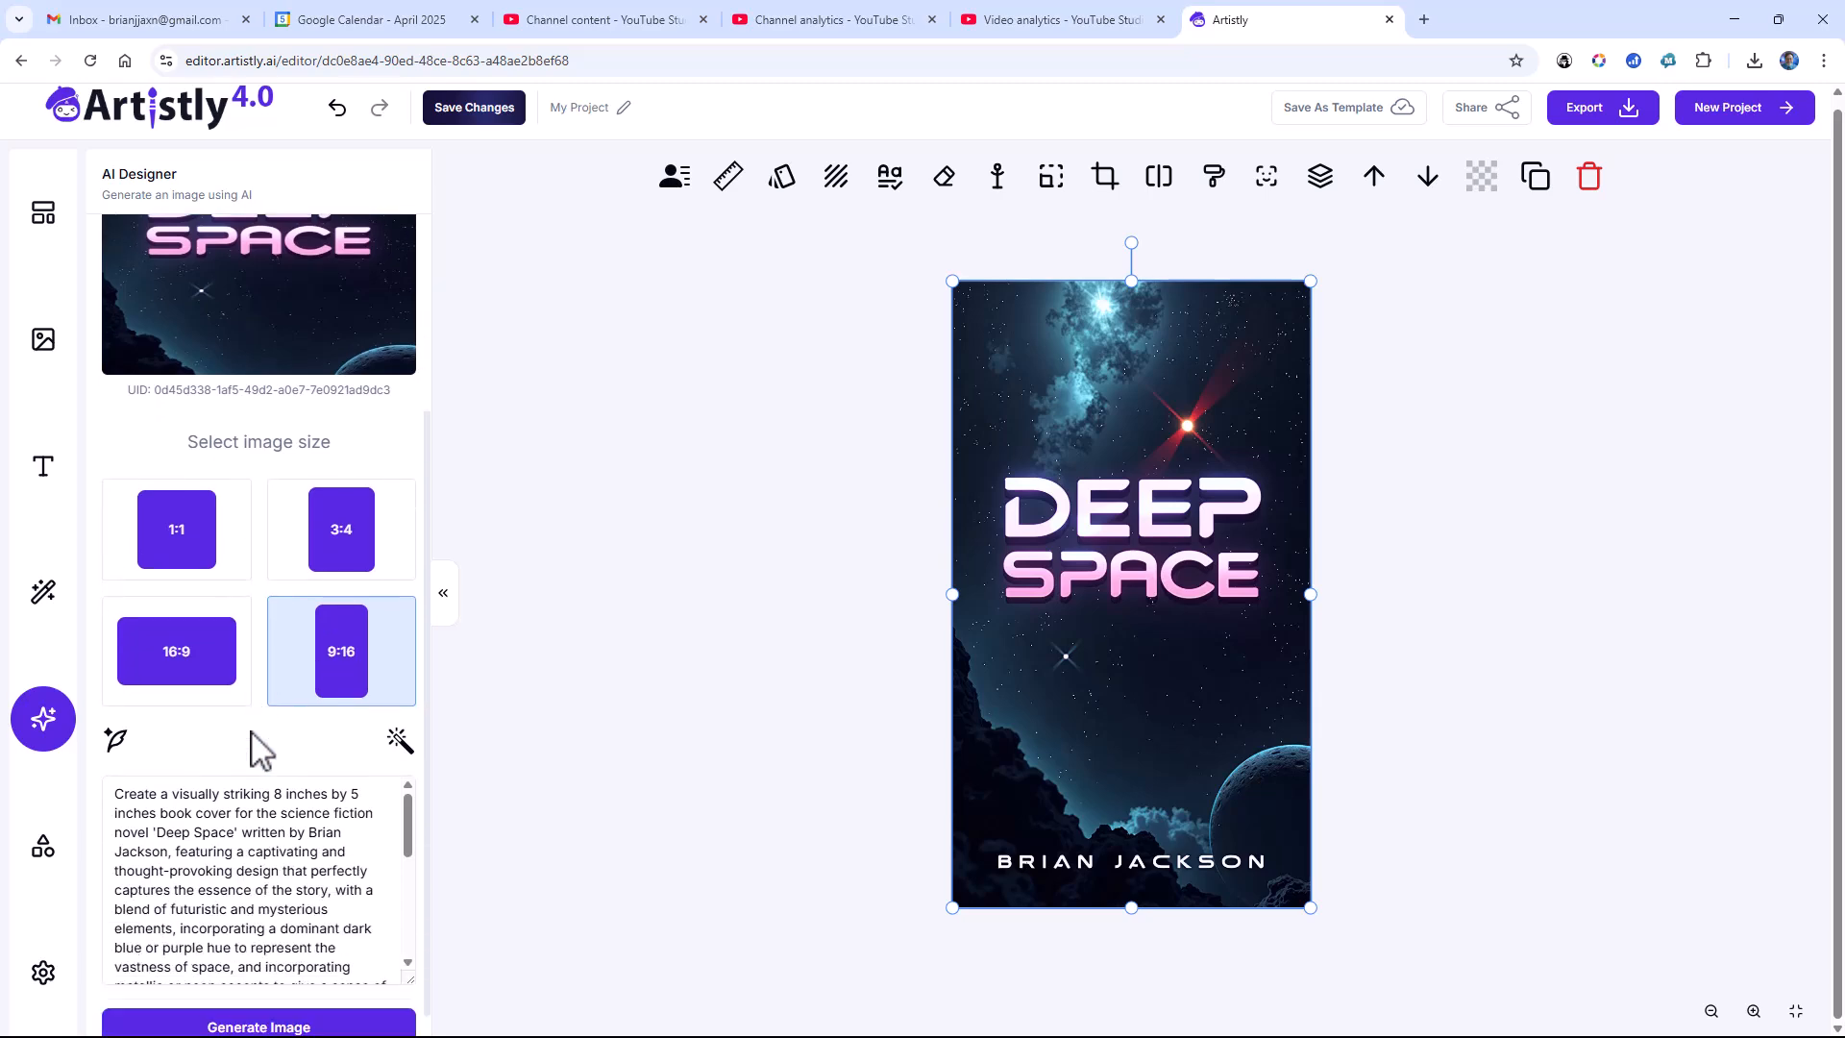
click(401, 715)
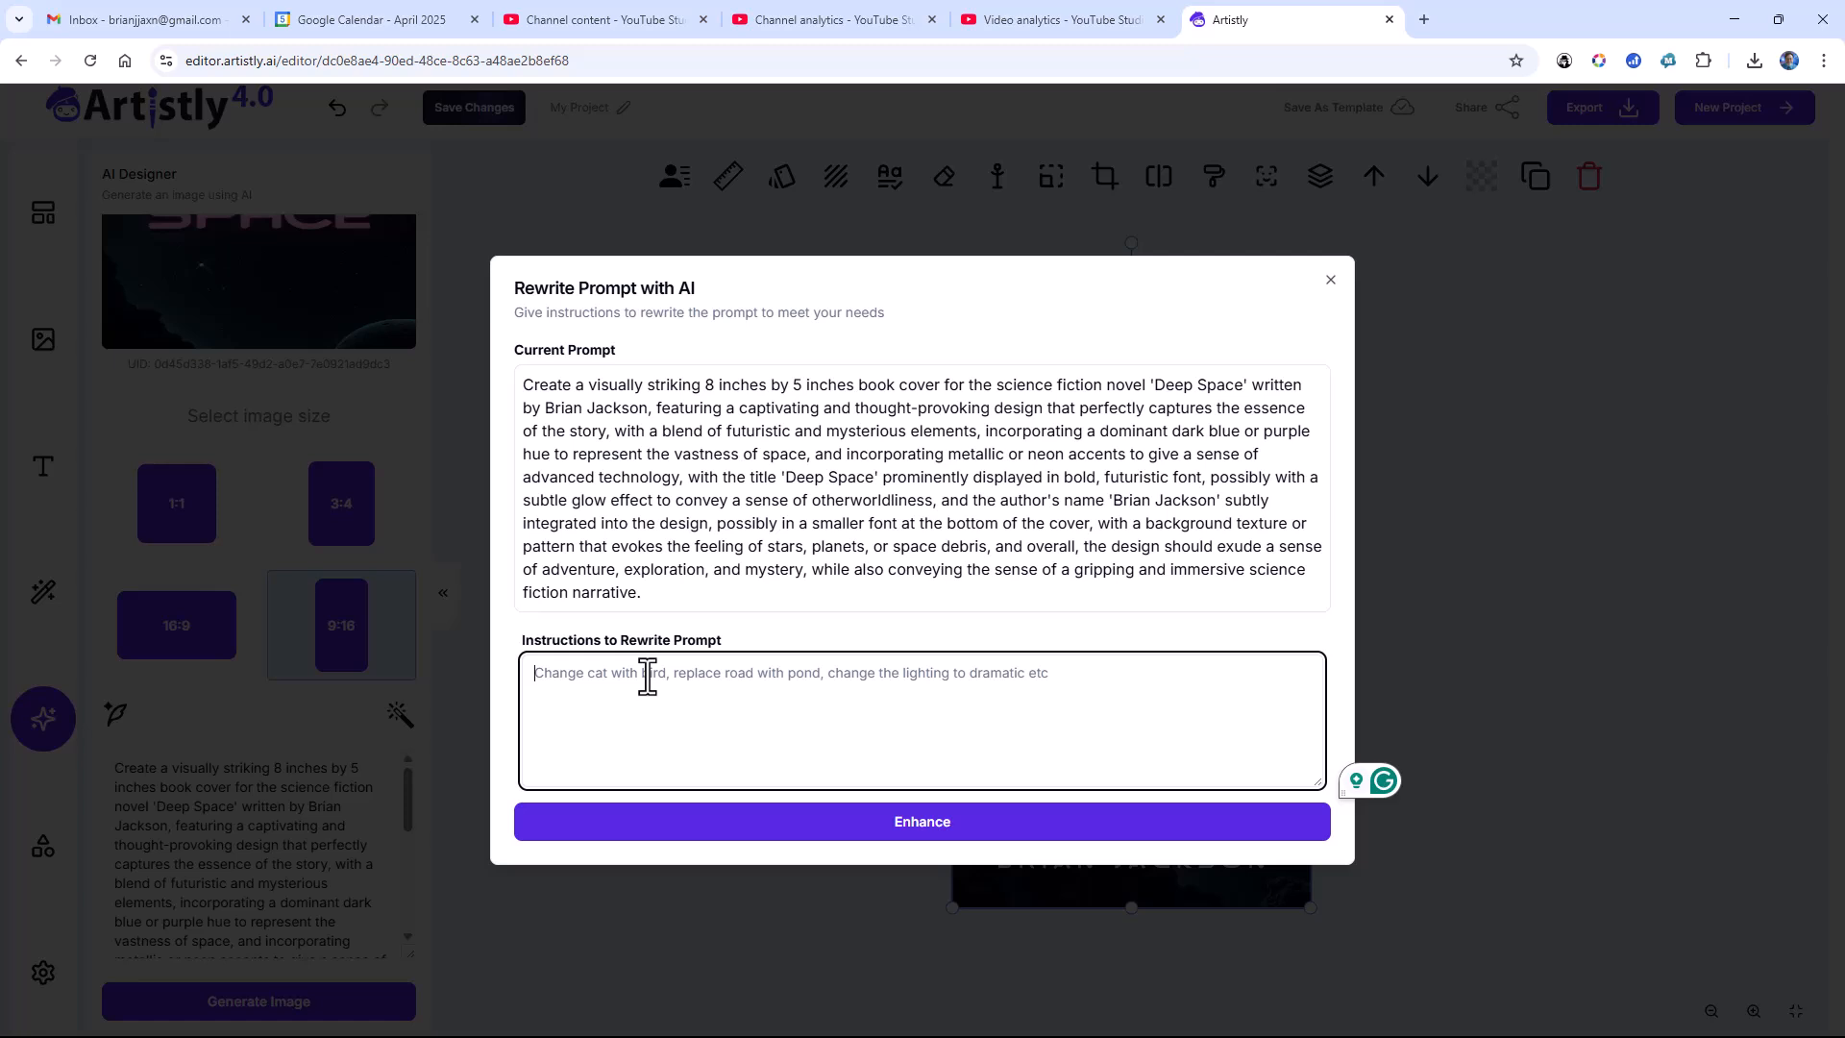
text(U)
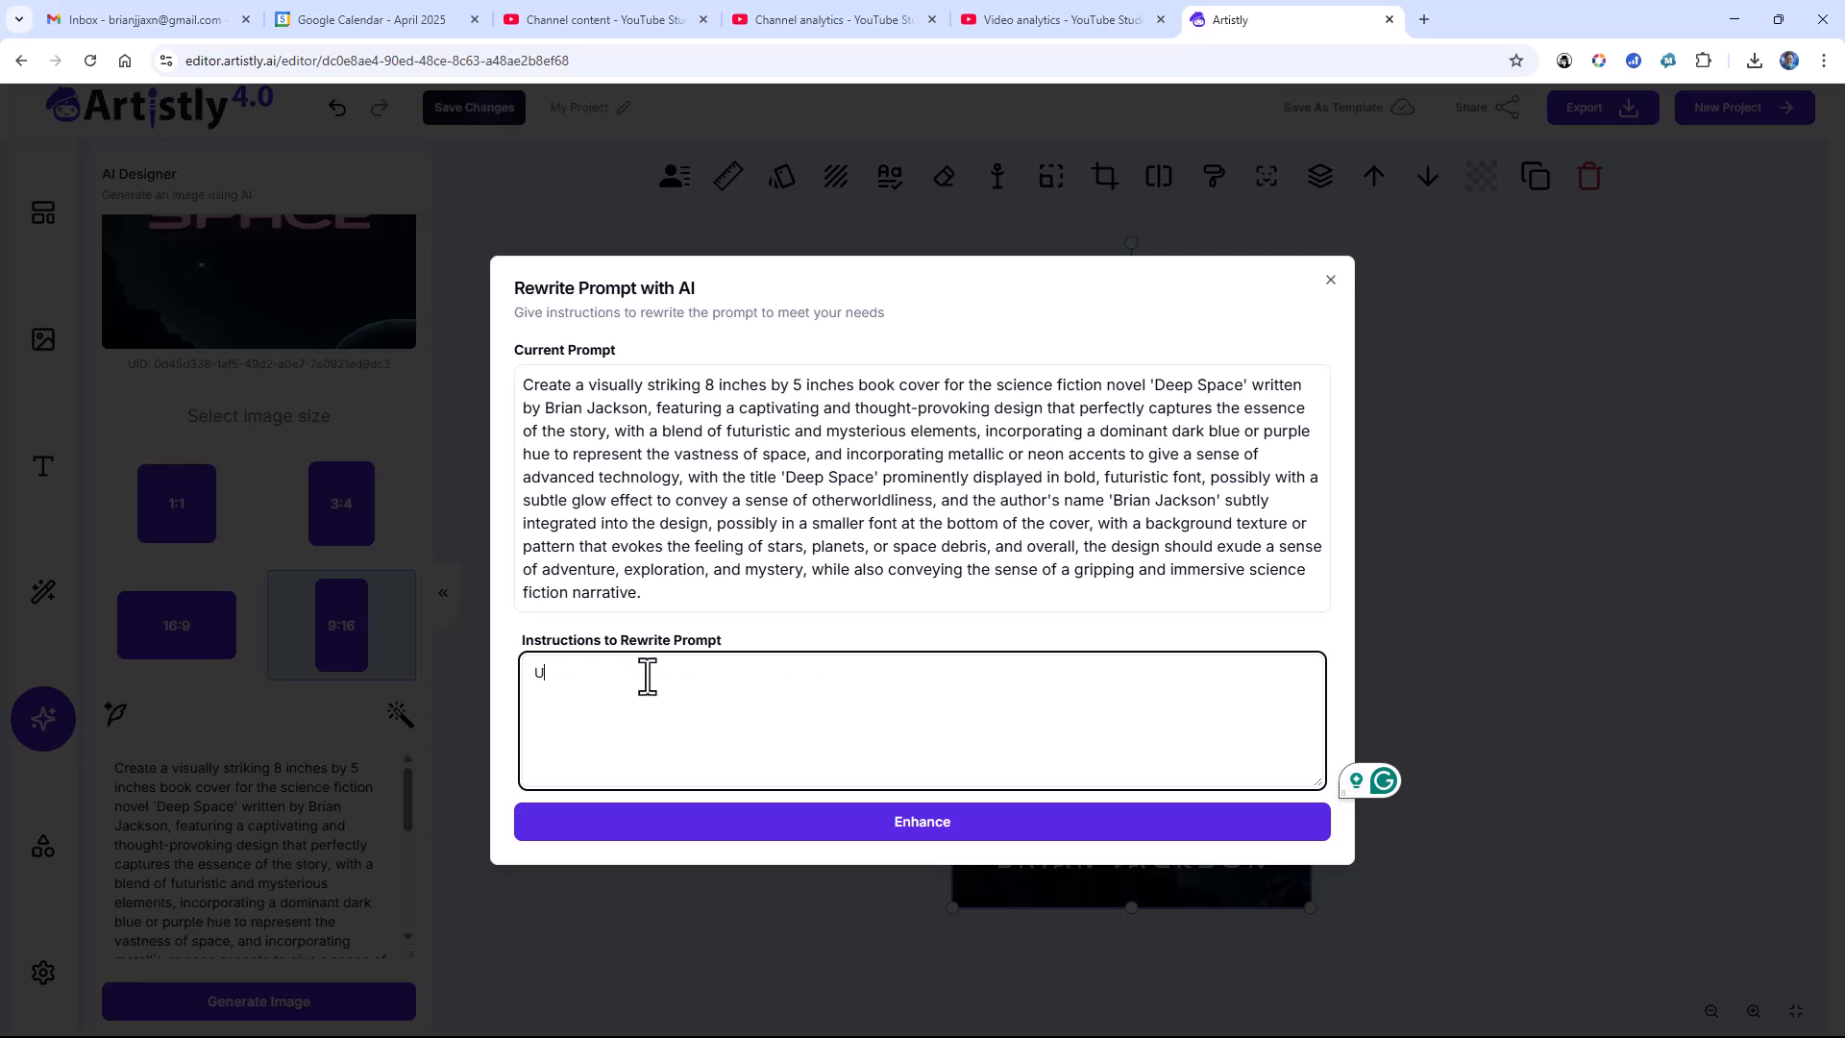
text(se orang)
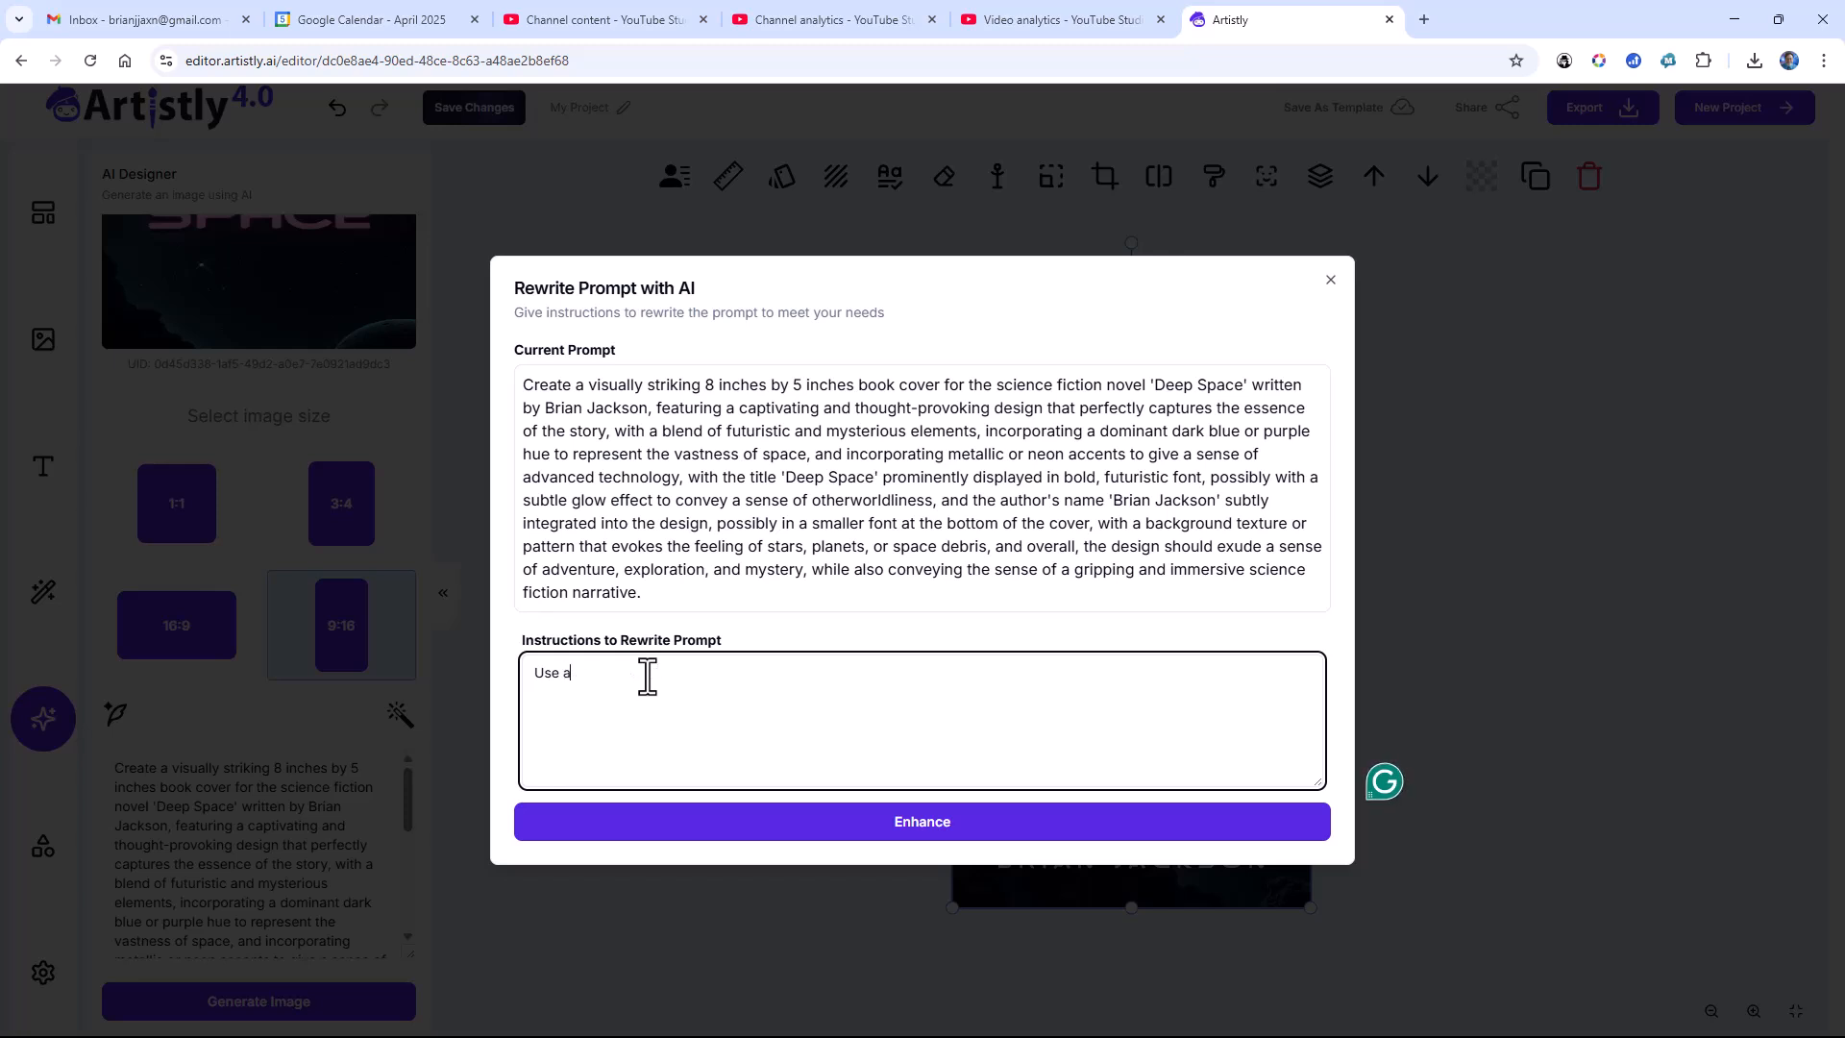
text(ge gradient for the text rather than )
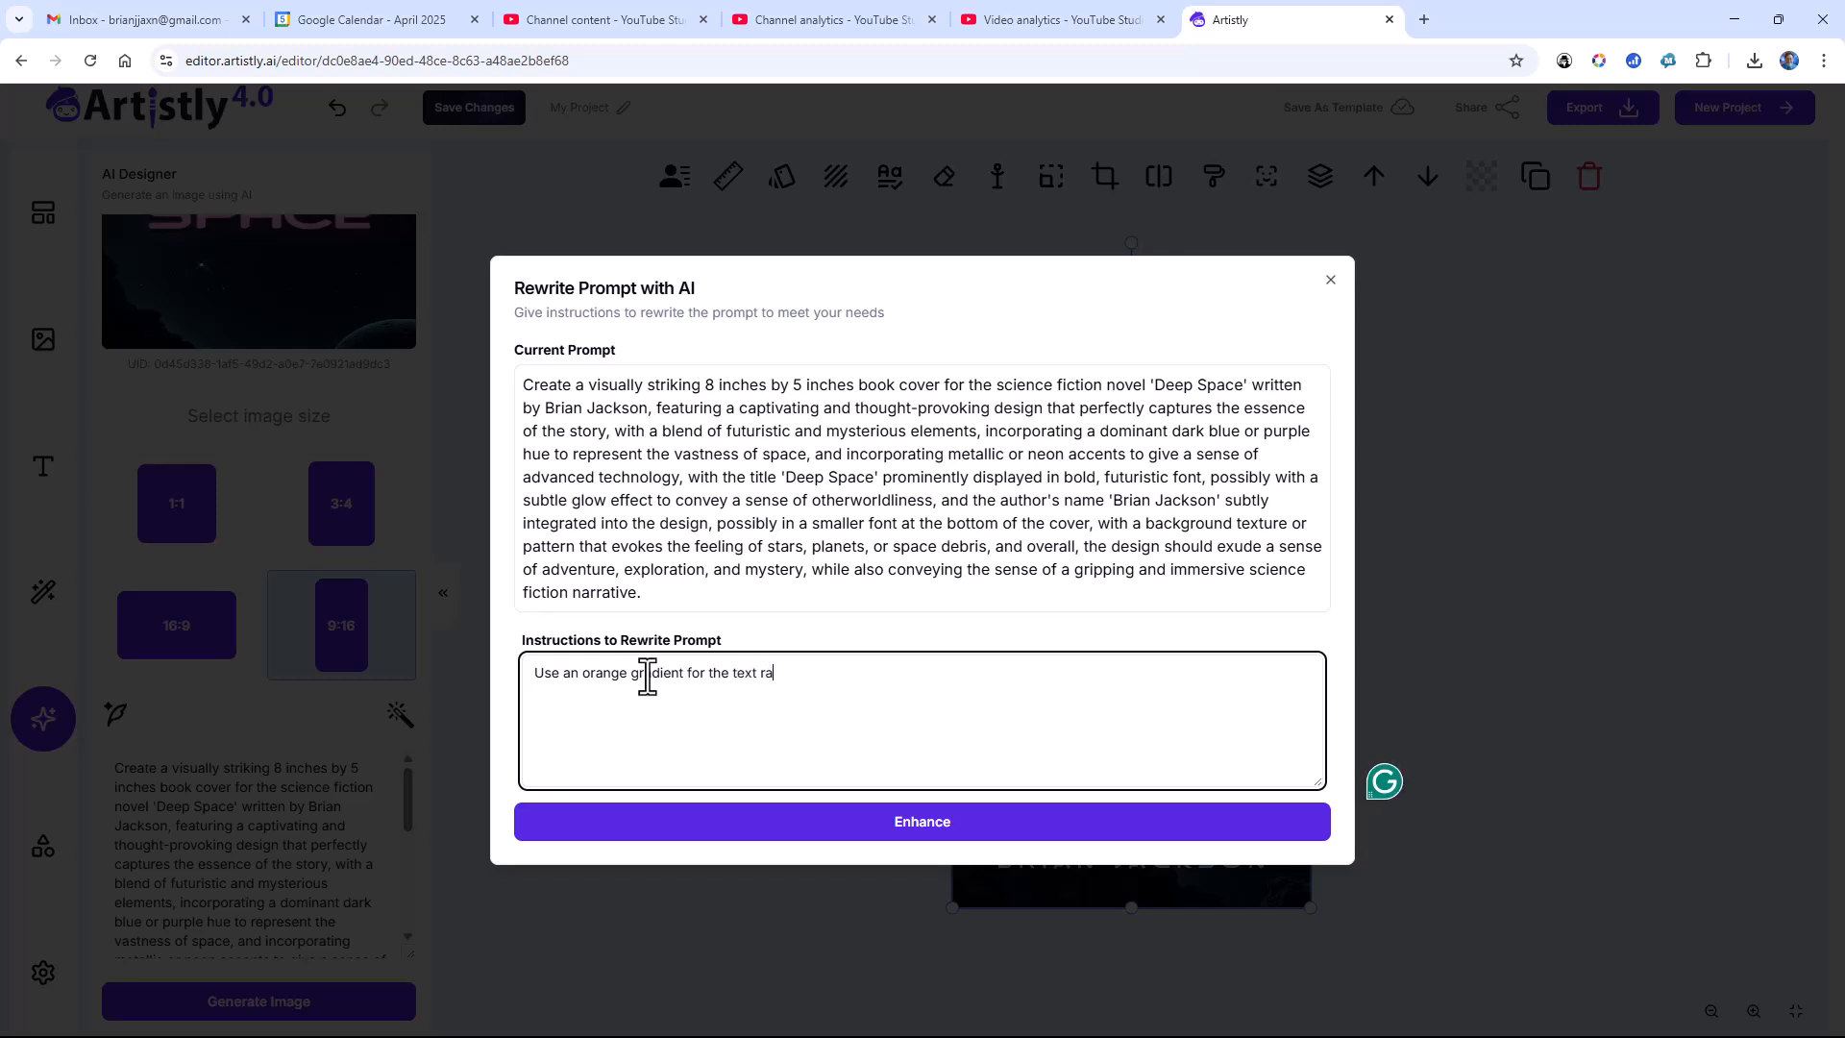
text(pink)
click(857, 823)
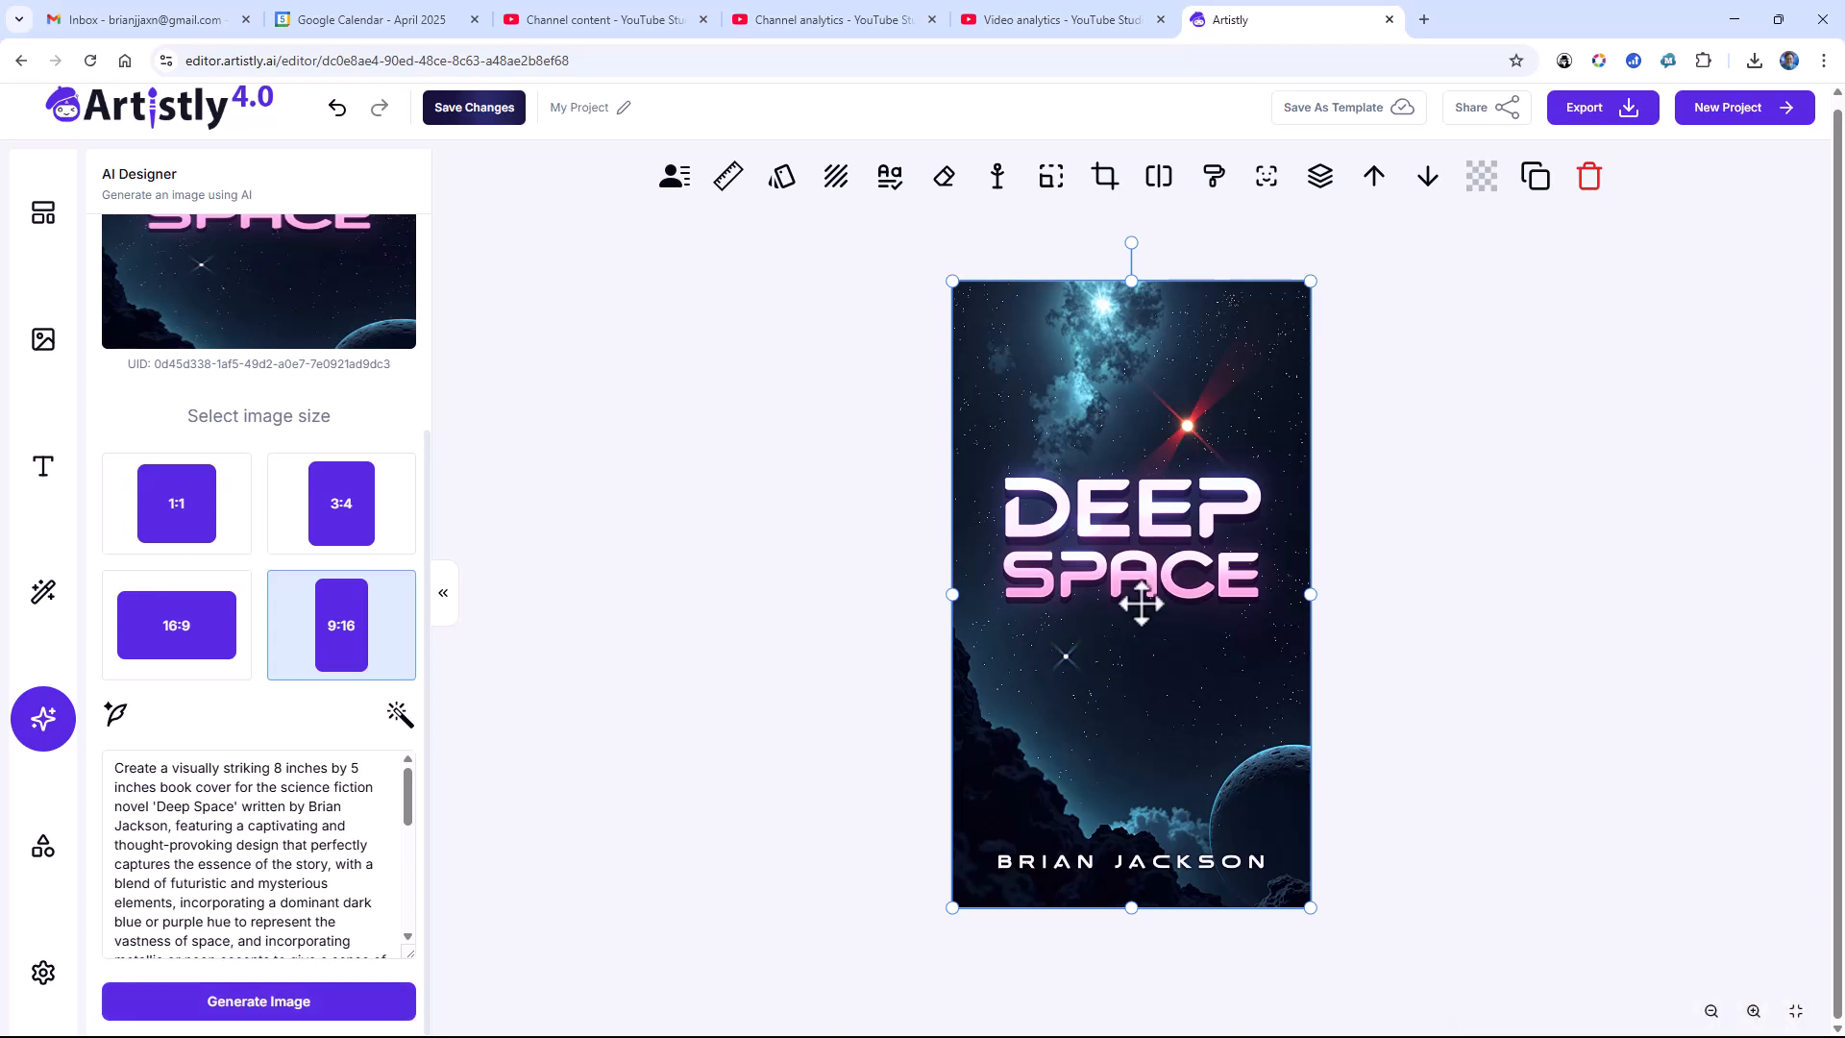
Step: Generate a new 9:16 cover from the rewritten prompt and add it to the canvas
click(298, 1001)
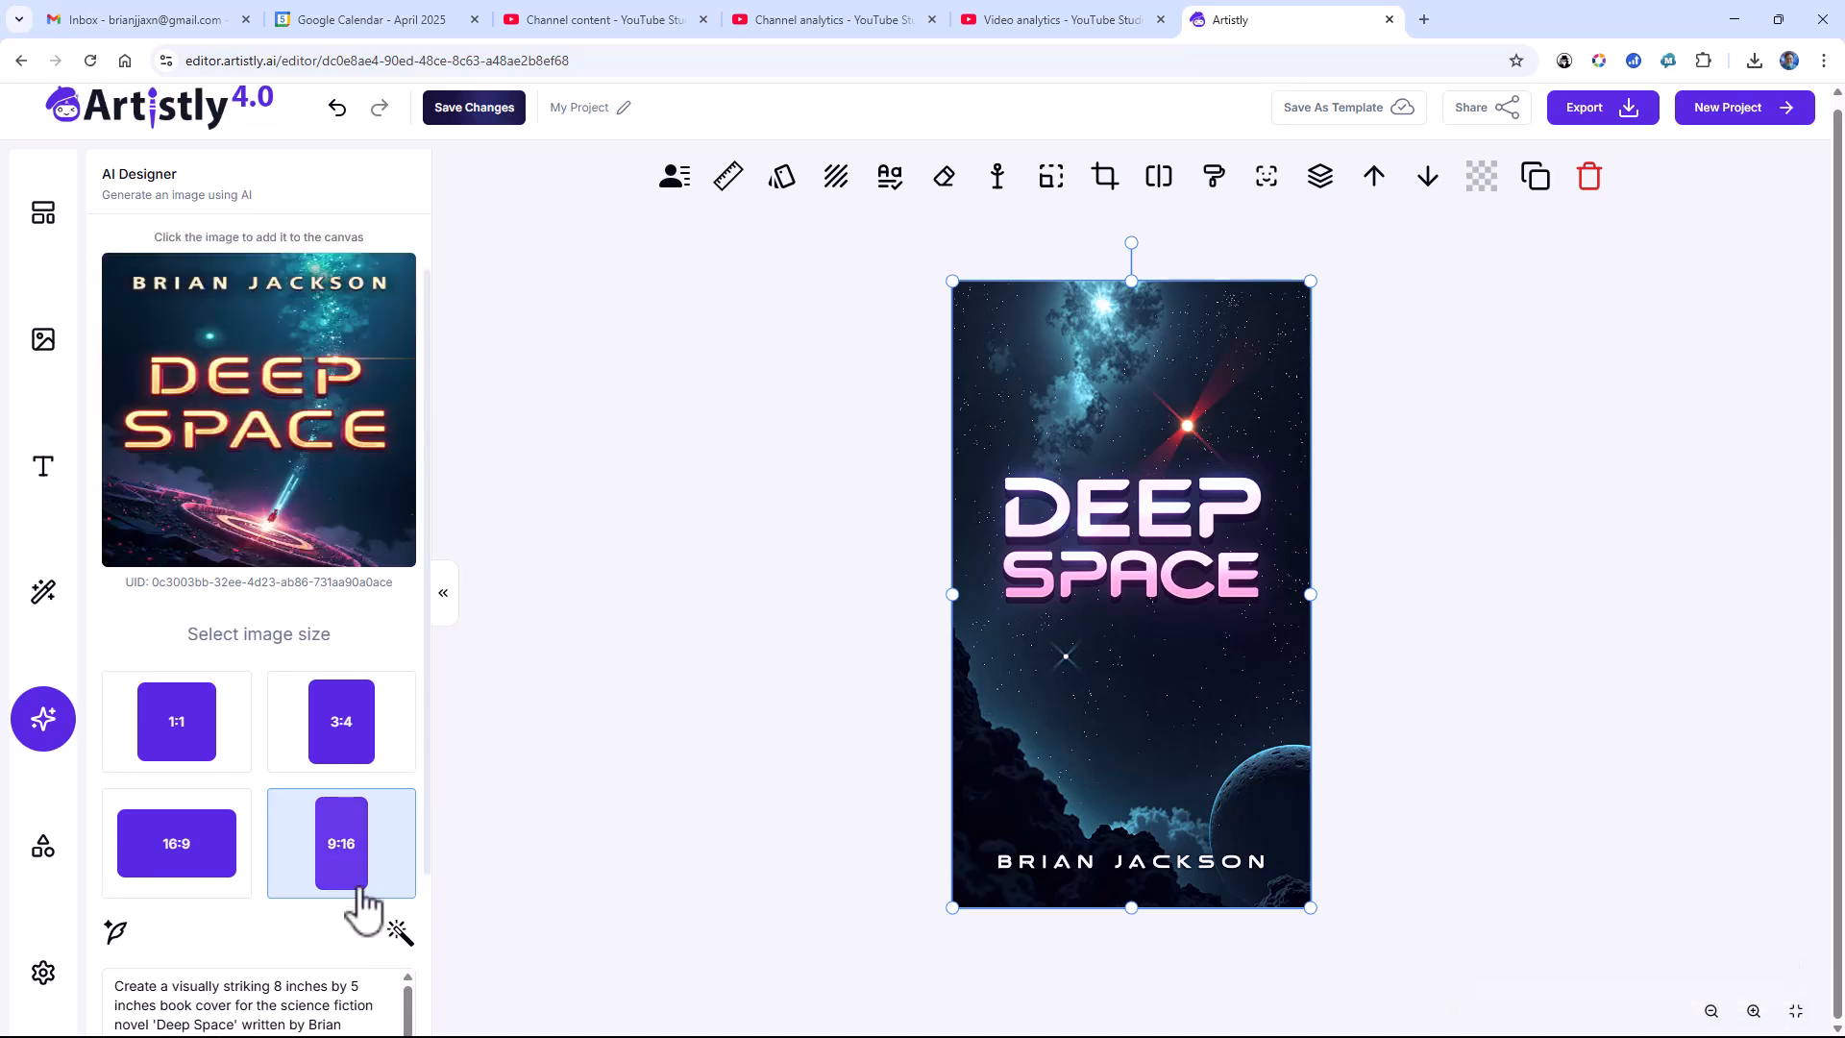
click(348, 541)
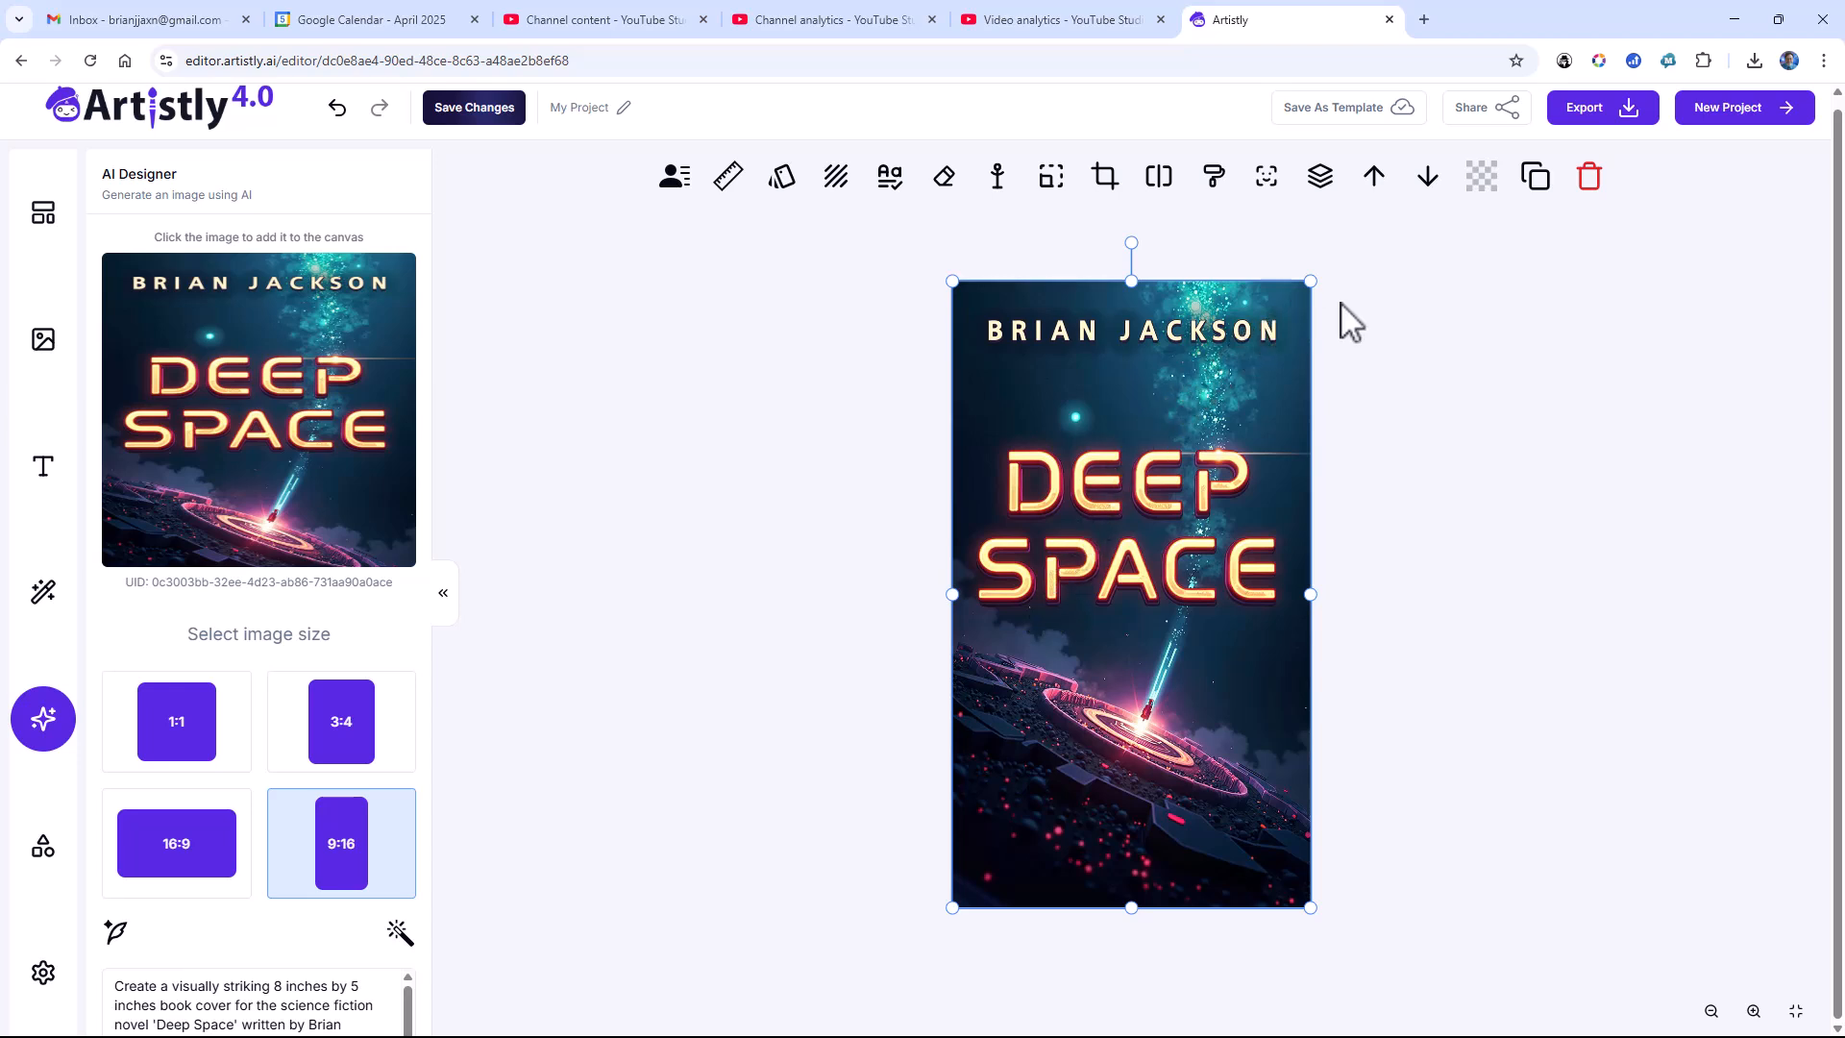
Step: Open the export format choices for the orange-text "Deep Space" cover
click(1581, 114)
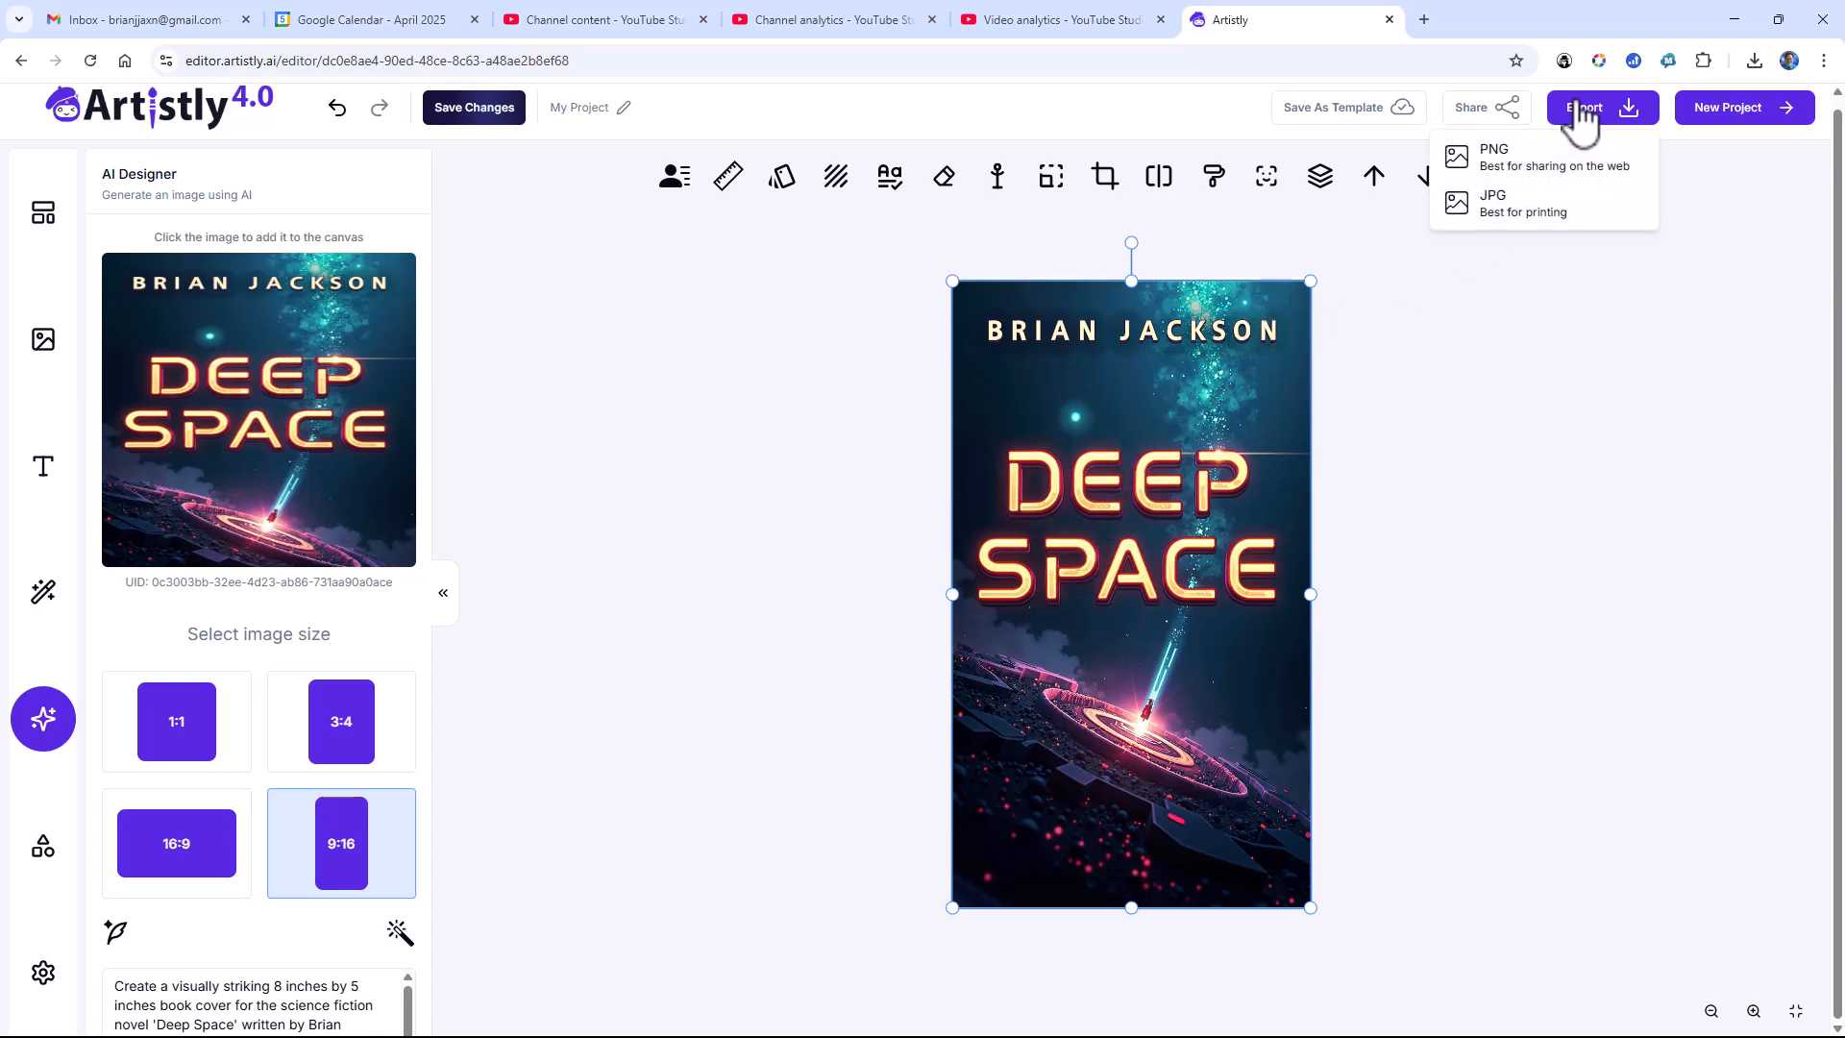